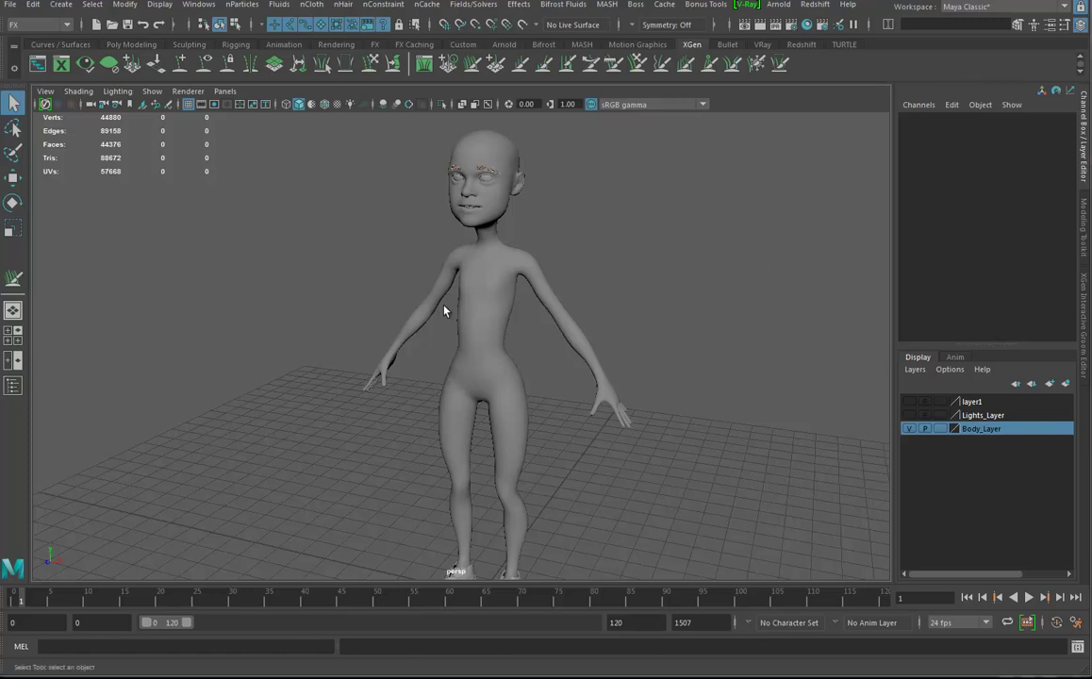
Step: Export the Body mesh as an OBJ, overwriting the existing gretaForMarvlous.obj in the Greta_Project scenes folder
{"action": "left_click_drag", "start_coordinate": [533, 331], "coordinate": [554, 336], "text": "alt"}
{"action": "left_click", "coordinate": [485, 303]}
{"action": "left_click_drag", "start_coordinate": [486, 307], "coordinate": [555, 346], "text": "alt"}
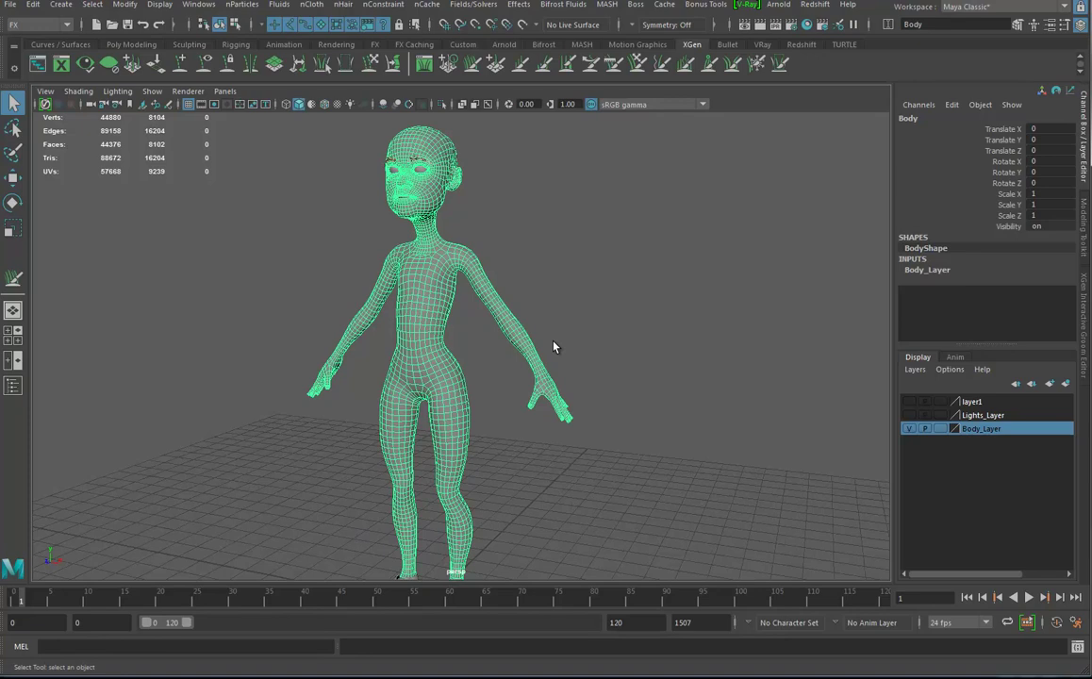
{"action": "left_click_drag", "start_coordinate": [446, 285], "coordinate": [440, 291], "text": "alt"}
{"action": "left_click", "coordinate": [10, 5]}
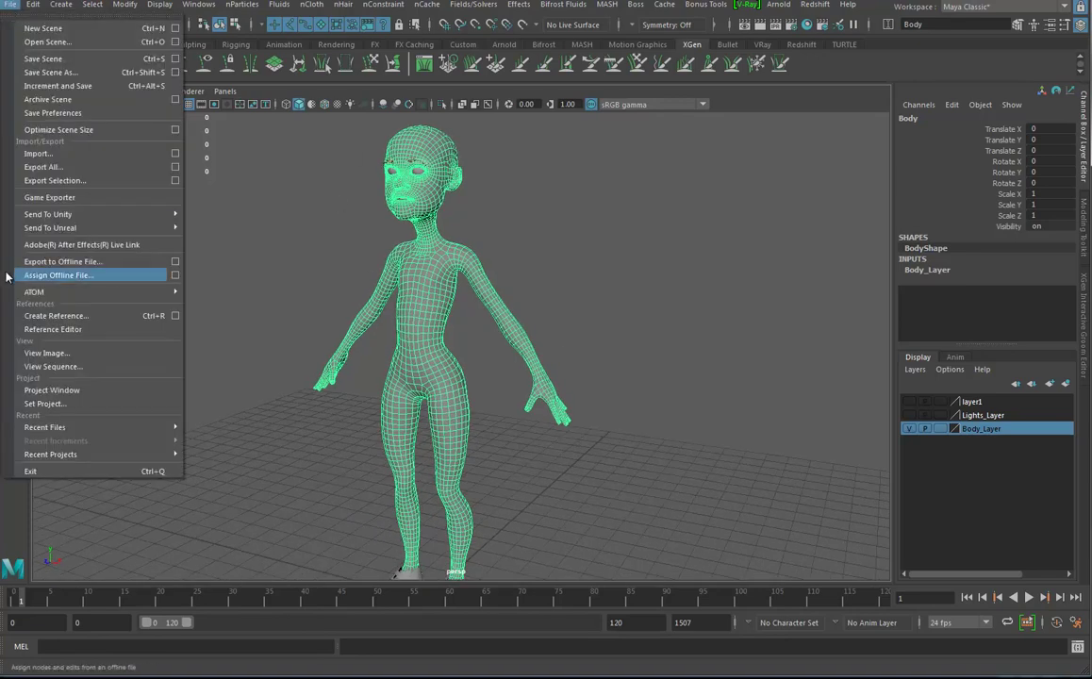
{"action": "left_click_drag", "start_coordinate": [561, 339], "coordinate": [463, 194], "text": "alt"}
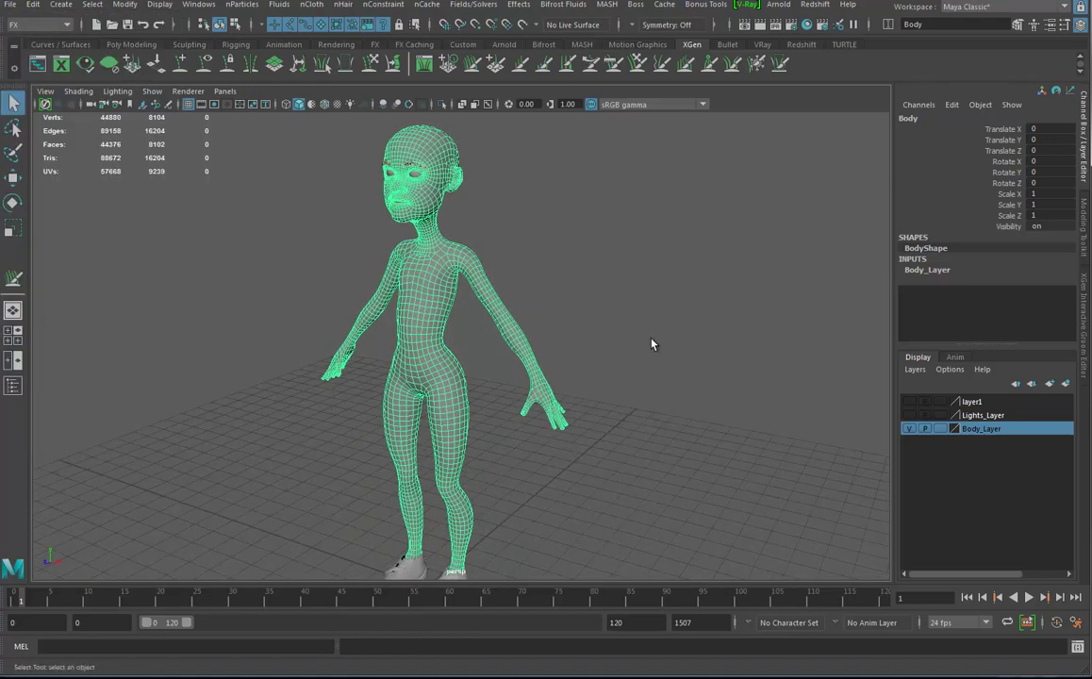
{"action": "left_click", "coordinate": [11, 6]}
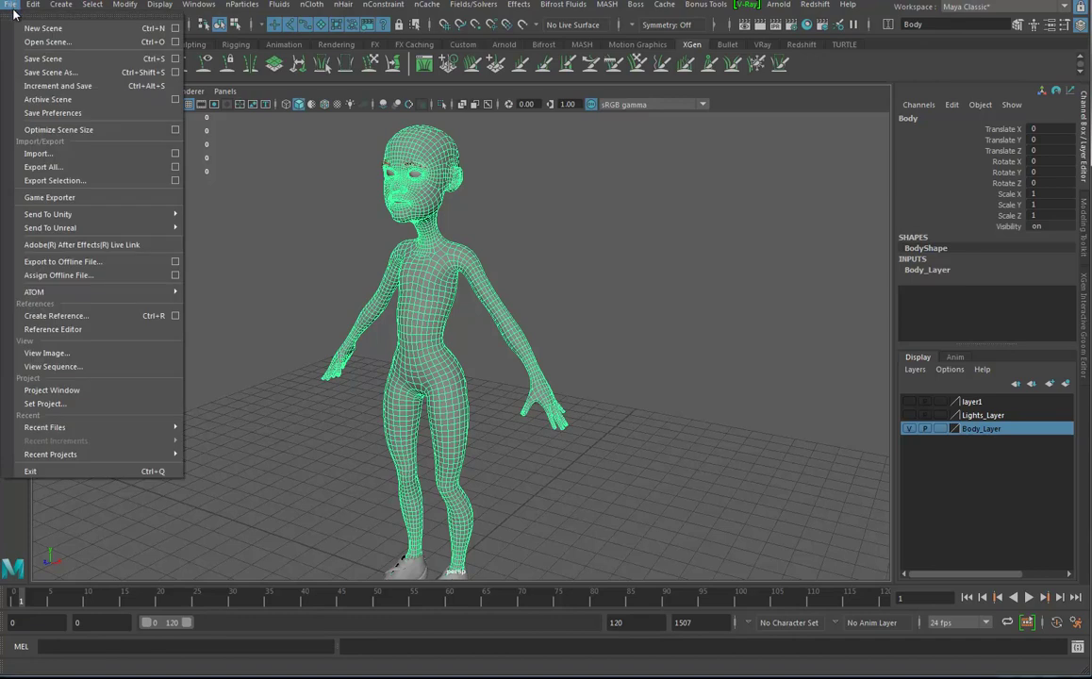
{"action": "left_click", "coordinate": [54, 179]}
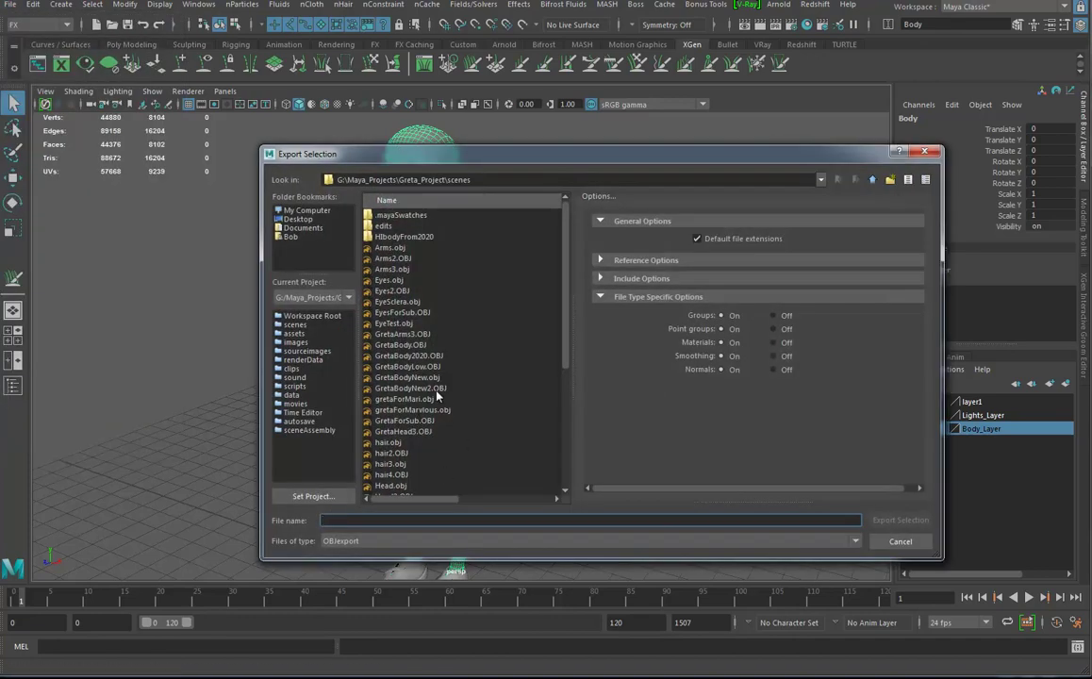
{"action": "left_click", "coordinate": [409, 411]}
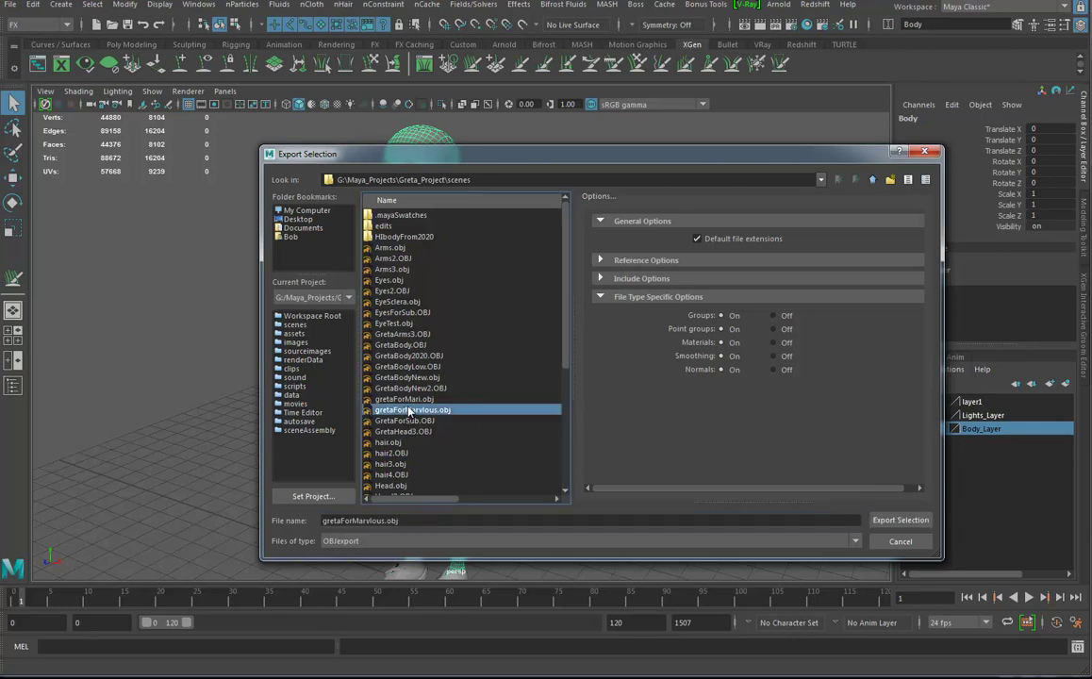
{"action": "left_click", "coordinate": [897, 521]}
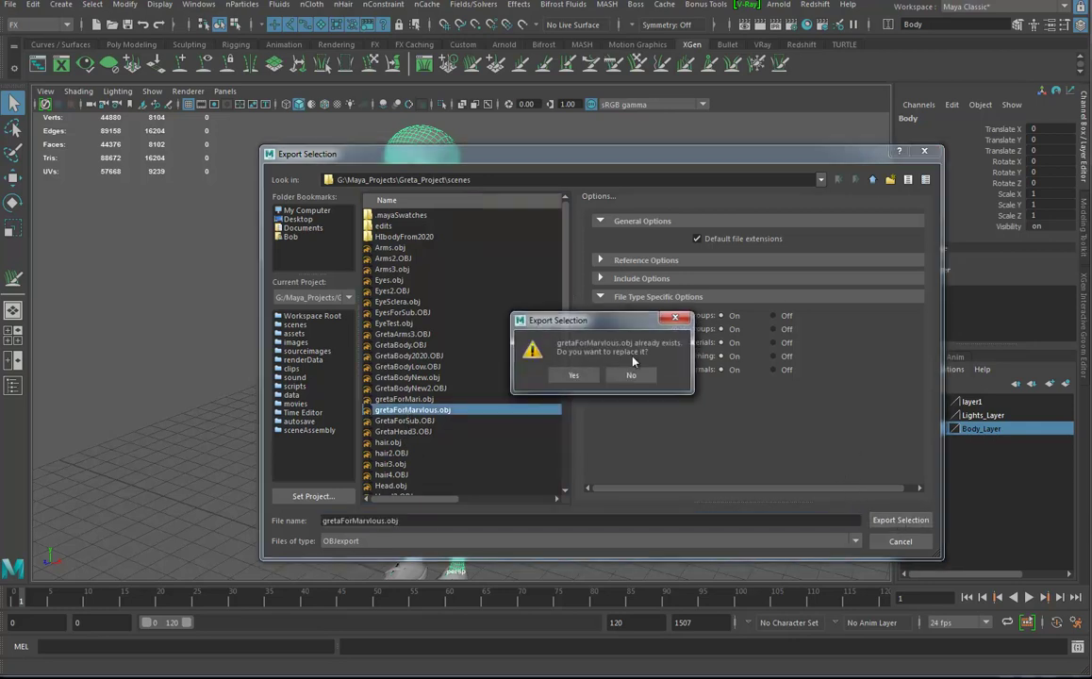
{"action": "left_click", "coordinate": [573, 375]}
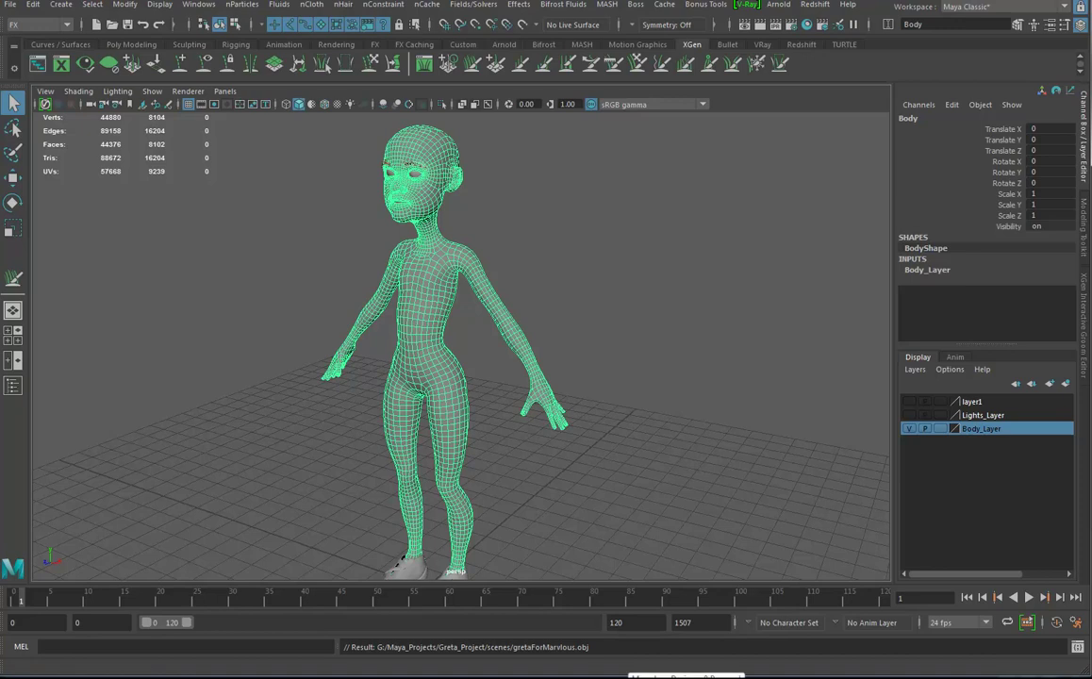
Step: Switch to Marvelous Designer and import gretaForMarvlous as an OBJ avatar in cm scale with automatically added arrangement points
{"action": "left_click", "coordinate": [687, 678]}
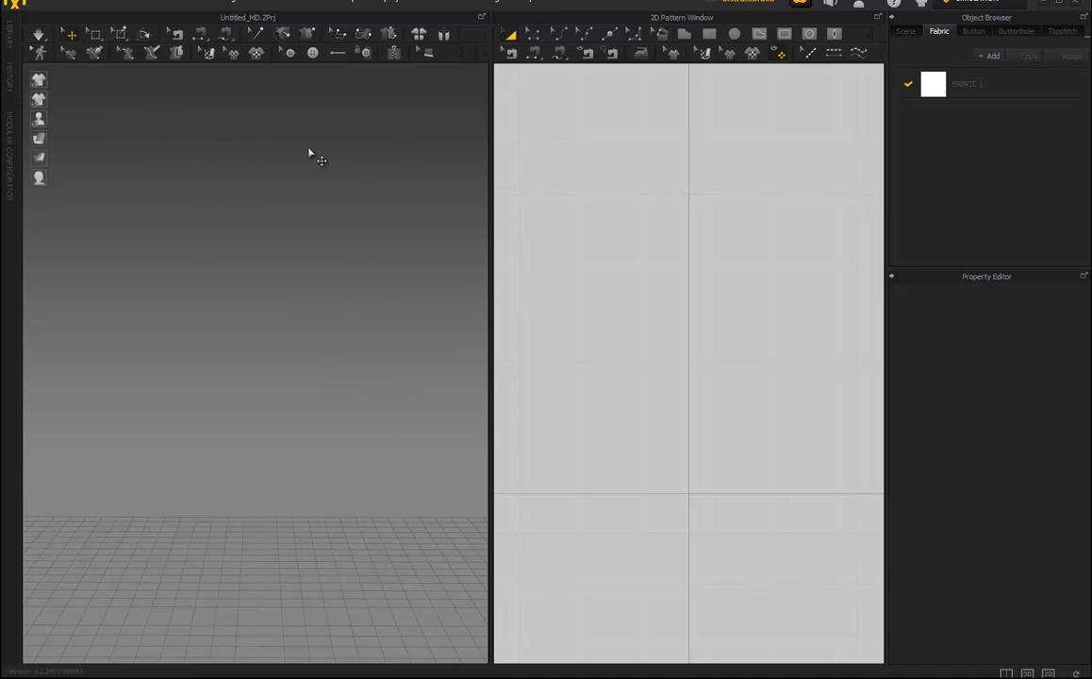
{"action": "left_click", "coordinate": [51, 4]}
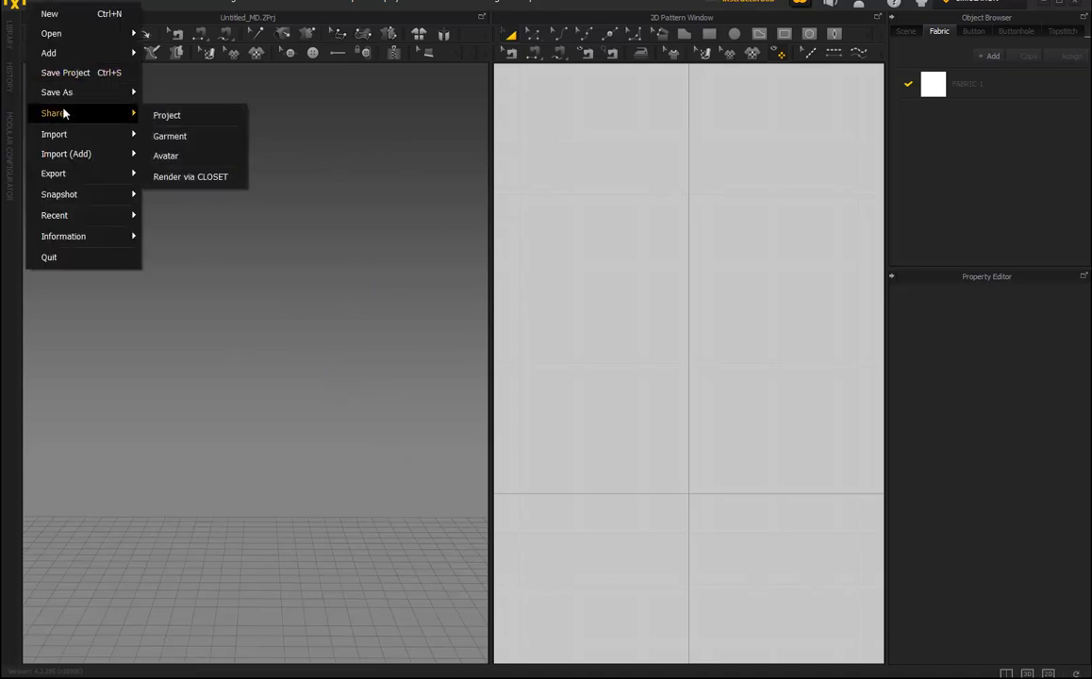
{"action": "mouse_move", "coordinate": [67, 139]}
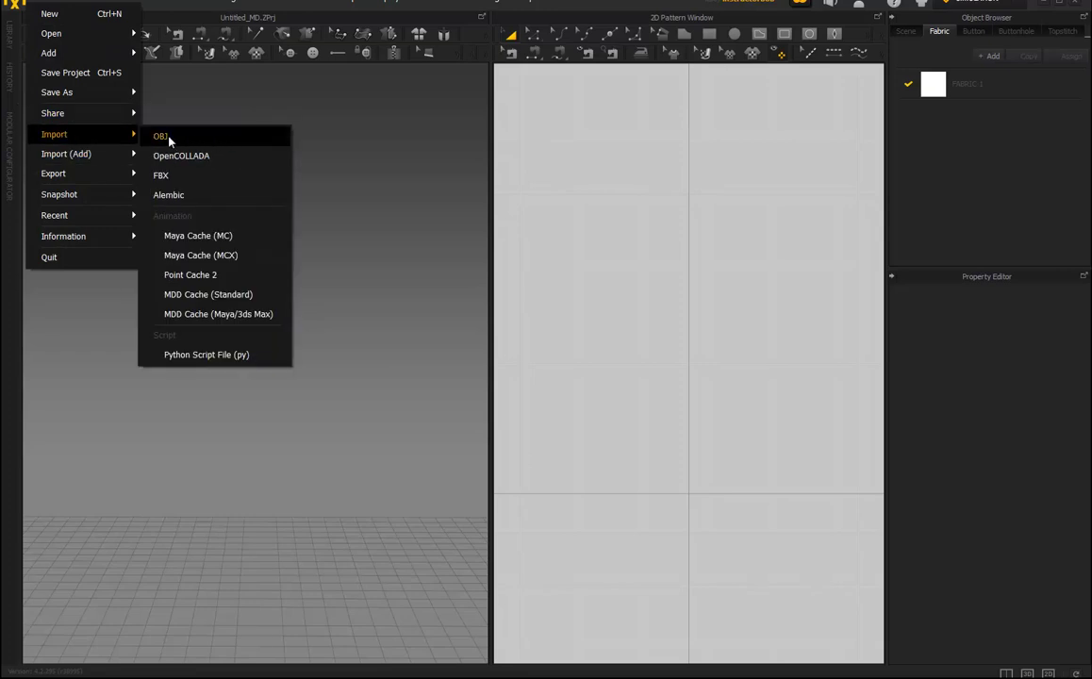
{"action": "left_click", "coordinate": [167, 140]}
{"action": "left_click", "coordinate": [355, 213]}
{"action": "scroll", "coordinate": [372, 226], "scroll_direction": "down", "scroll_amount": 3}
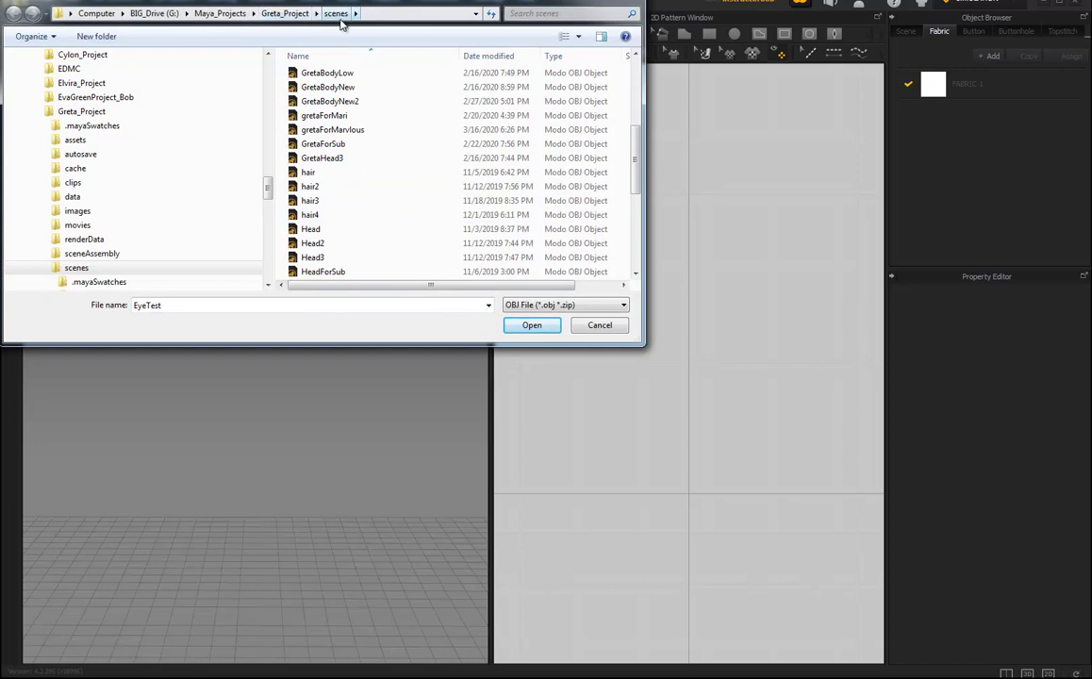
{"action": "left_click", "coordinate": [332, 129]}
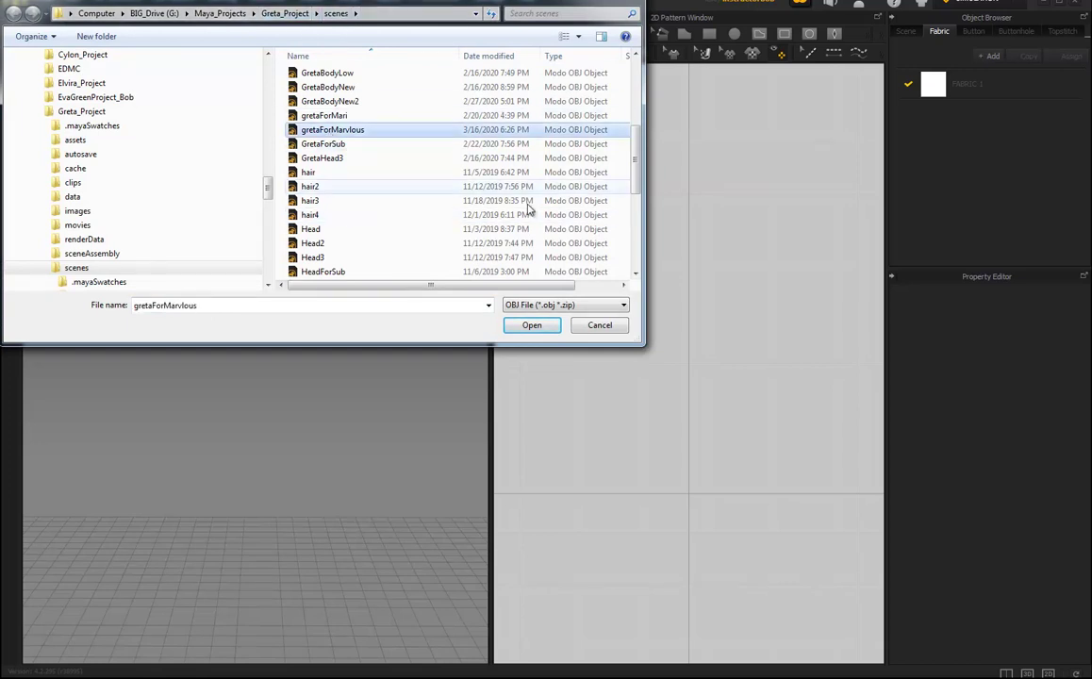
{"action": "left_click", "coordinate": [526, 325]}
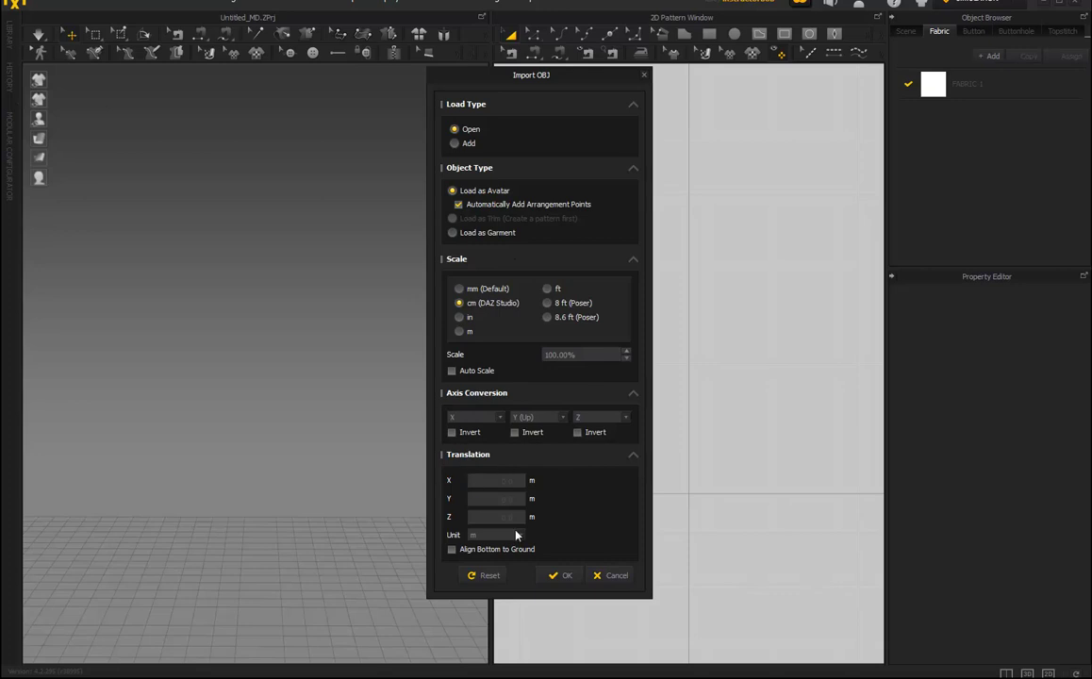
{"action": "left_click", "coordinate": [558, 575]}
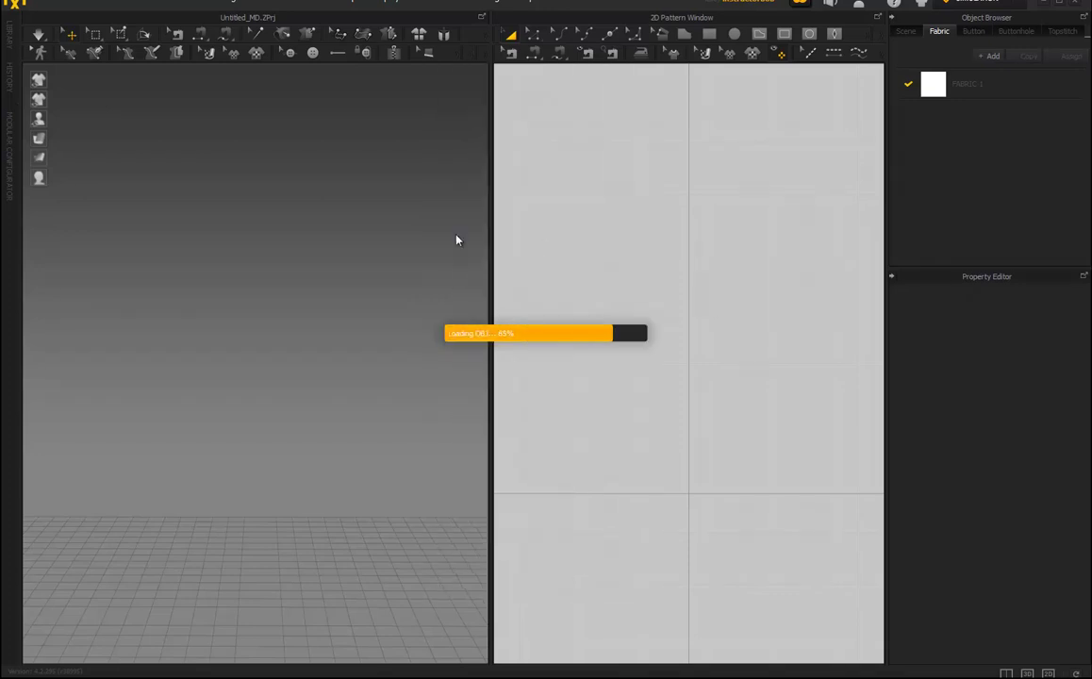
{"action": "right_click_drag", "start_coordinate": [371, 325], "coordinate": [326, 389]}
{"action": "middle_click_drag", "start_coordinate": [303, 366], "coordinate": [334, 367]}
{"action": "scroll", "coordinate": [347, 366], "scroll_direction": "up", "scroll_amount": 2}
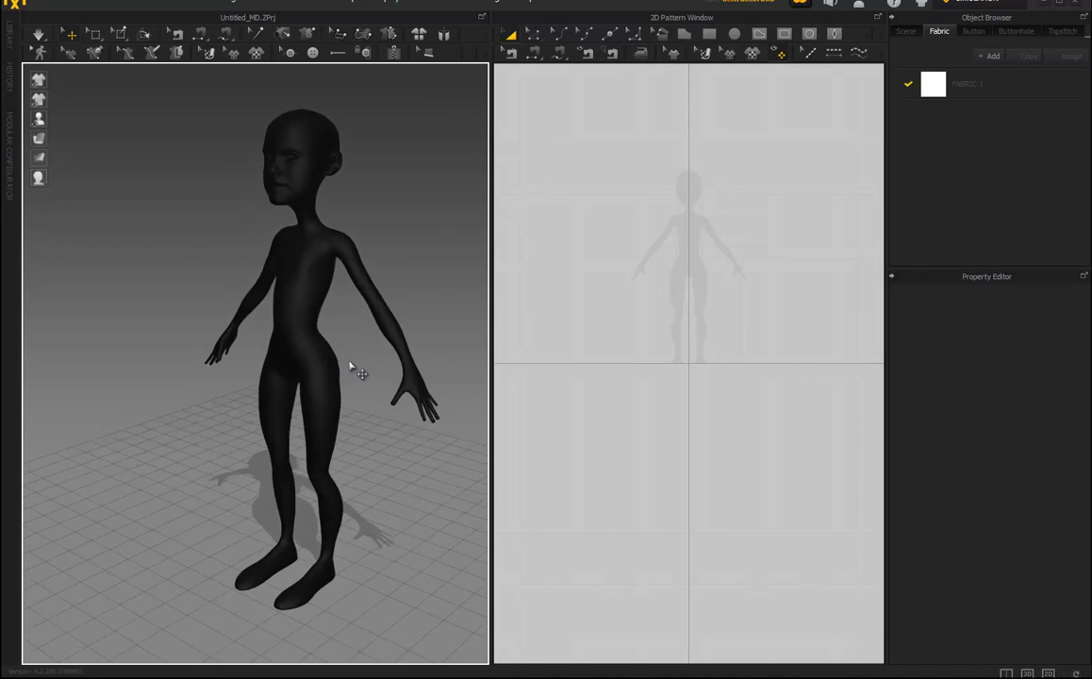
{"action": "right_click_drag", "start_coordinate": [314, 291], "coordinate": [334, 321]}
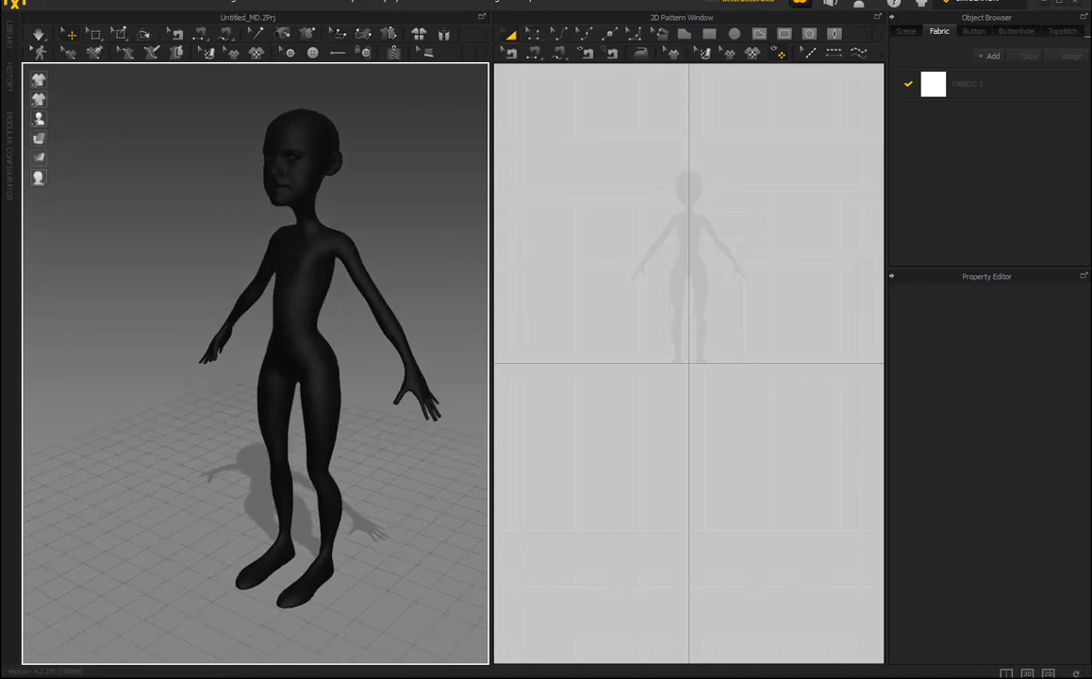
{"action": "right_click_drag", "start_coordinate": [402, 395], "coordinate": [288, 337]}
{"action": "scroll", "coordinate": [716, 368], "scroll_direction": "up", "scroll_amount": 6}
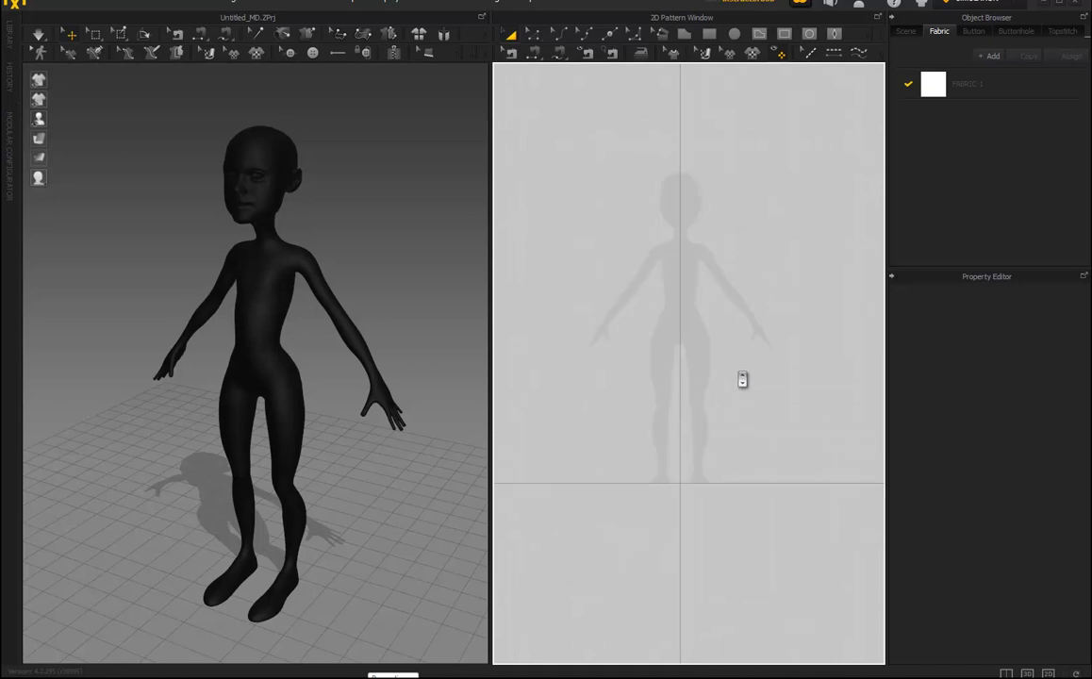
Step: Choose the Maya preset for the view controls in the user settings and close the dialog
{"action": "left_click", "coordinate": [490, 2]}
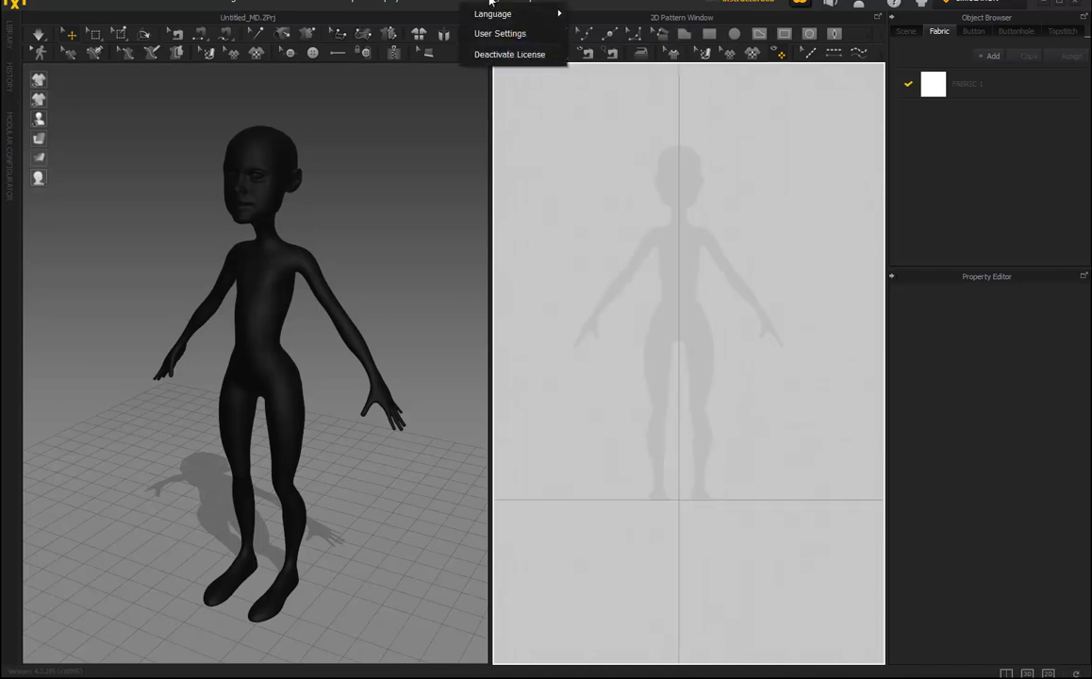
{"action": "left_click", "coordinate": [497, 33]}
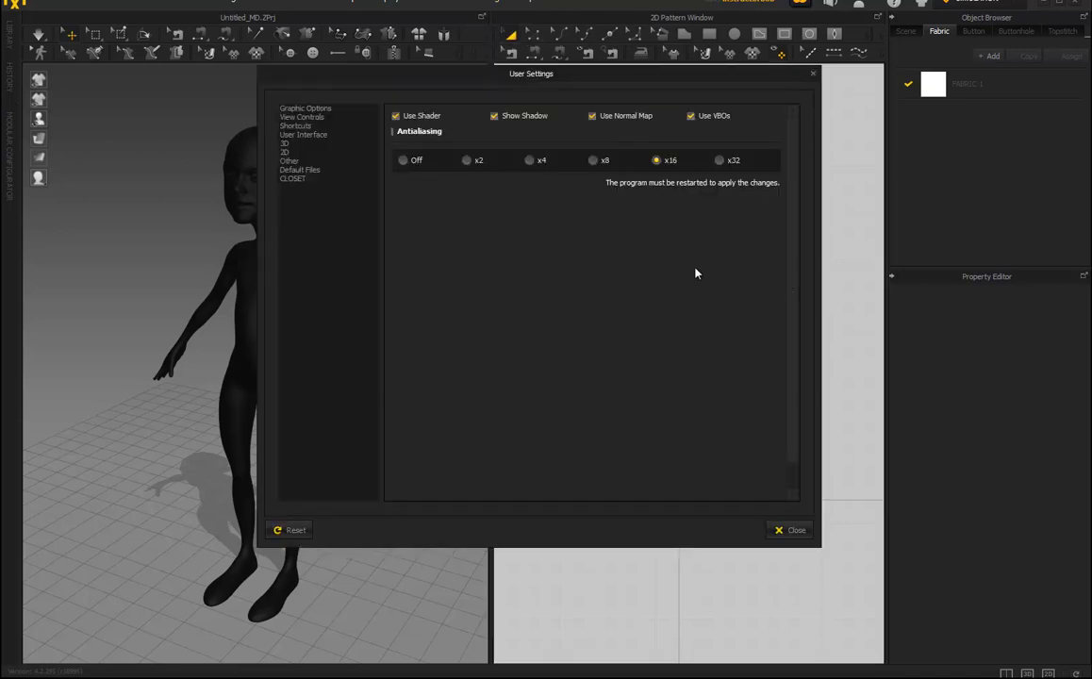
{"action": "left_click", "coordinate": [289, 137]}
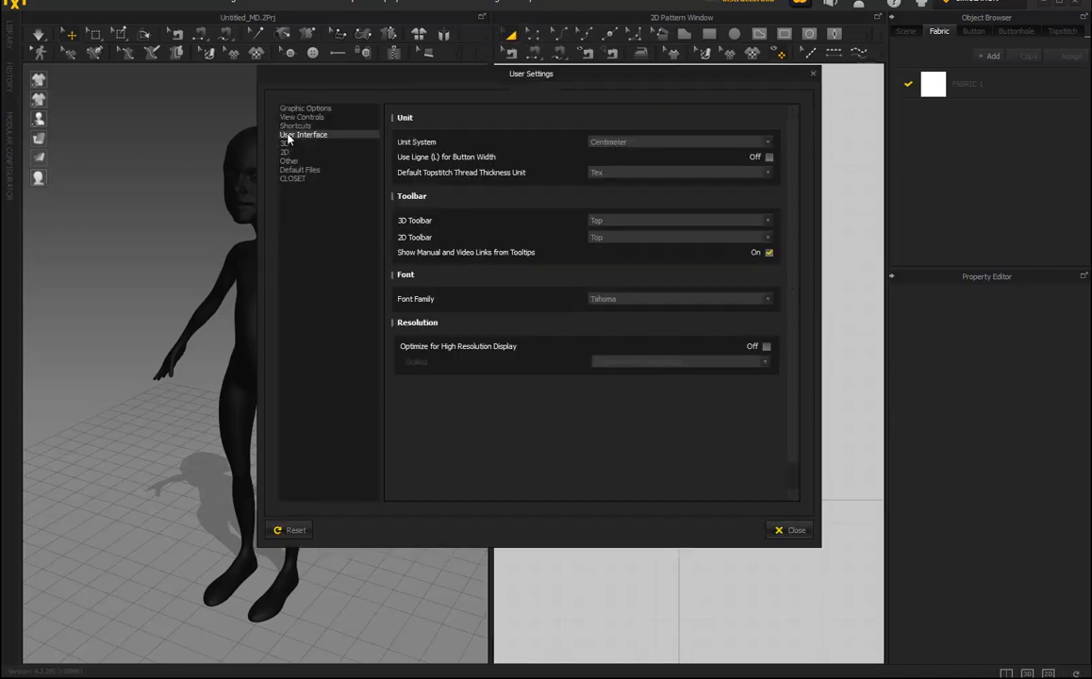
{"action": "left_click", "coordinate": [287, 144]}
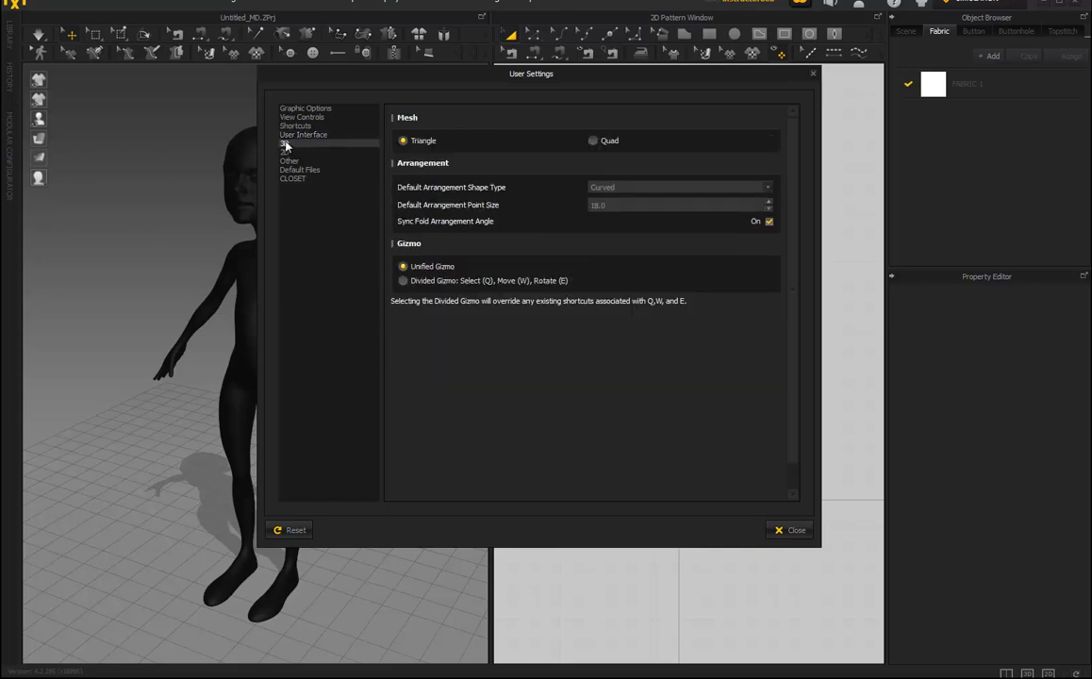
{"action": "left_click", "coordinate": [291, 118]}
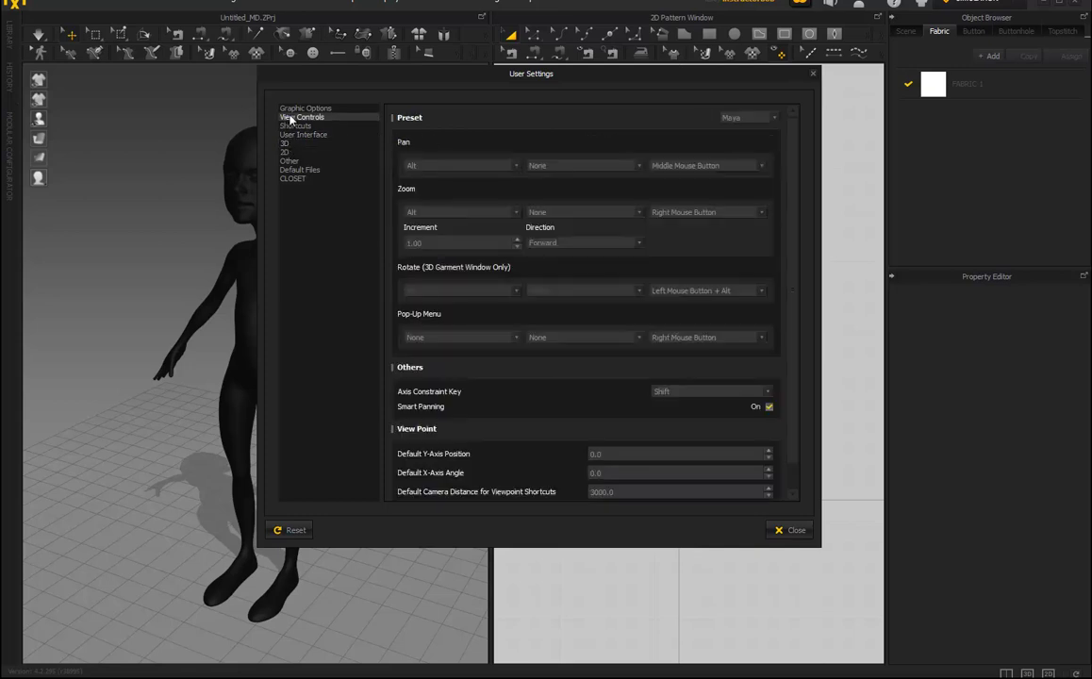
{"action": "left_click", "coordinate": [737, 118]}
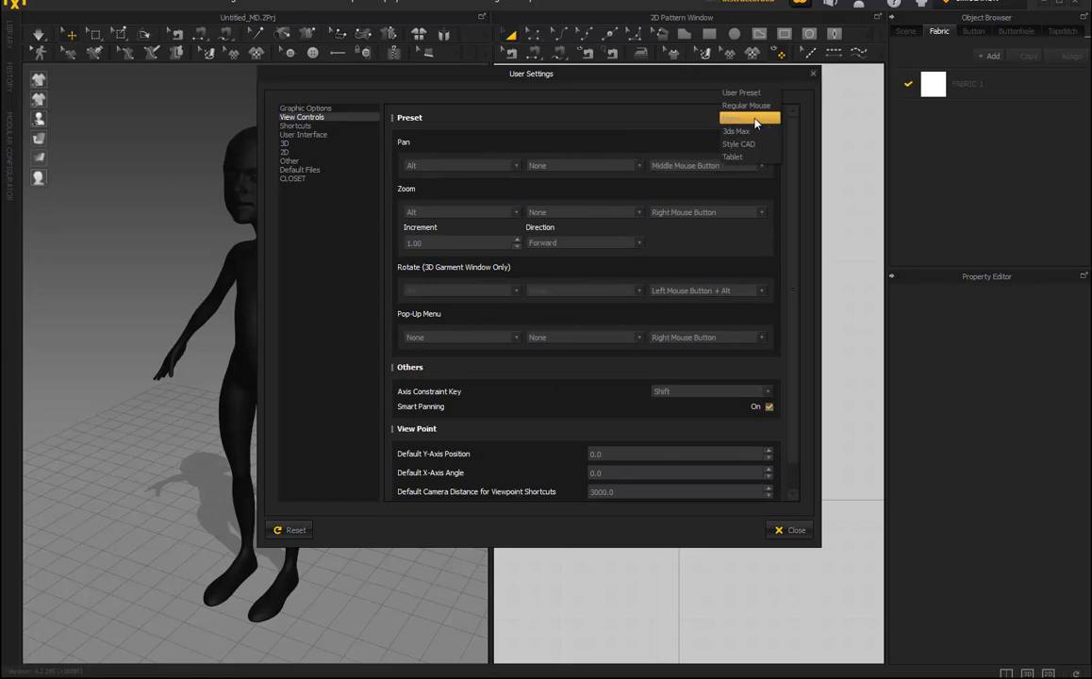
{"action": "left_click", "coordinate": [754, 119]}
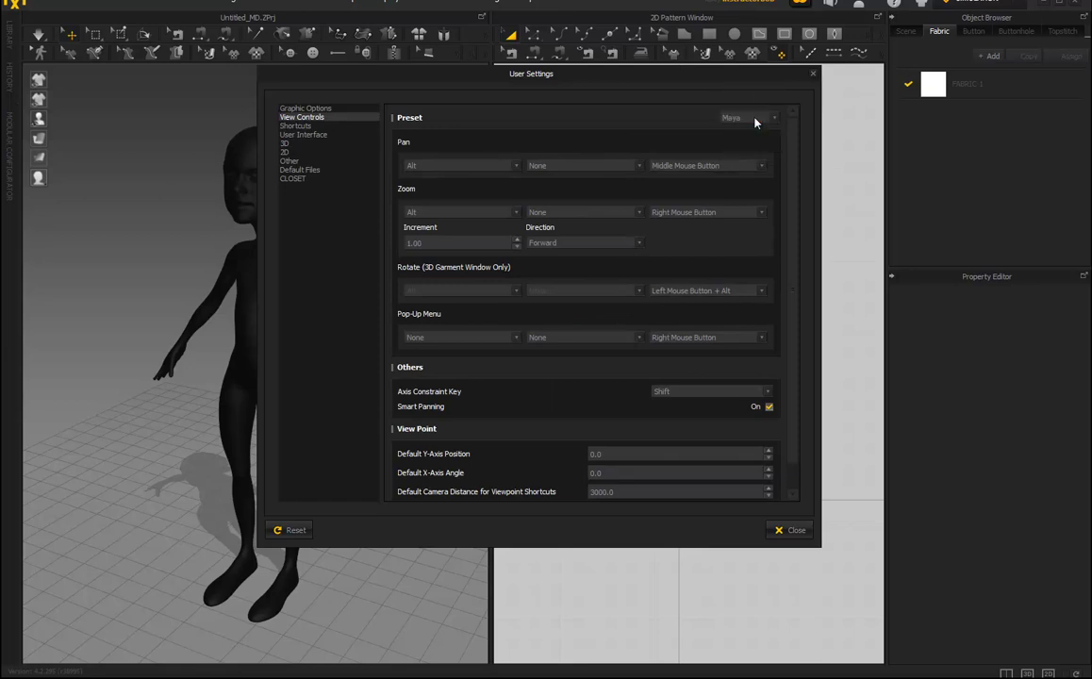
{"action": "left_click", "coordinate": [802, 532]}
Step: Try the Maya-style view navigation in both the 3D garment window and the 2D pattern window
{"action": "left_click_drag", "start_coordinate": [400, 321], "coordinate": [452, 323], "text": "alt"}
{"action": "middle_click_drag", "start_coordinate": [650, 296], "coordinate": [637, 332], "text": "alt"}
{"action": "right_click_drag", "start_coordinate": [636, 331], "coordinate": [674, 310], "text": "alt"}
{"action": "scroll", "coordinate": [656, 334], "scroll_direction": "down", "scroll_amount": 1}
{"action": "scroll", "coordinate": [682, 312], "scroll_direction": "down", "scroll_amount": 1}
{"action": "mouse_move", "coordinate": [401, 314]}
{"action": "right_mouse_down", "text": "alt"}
{"action": "mouse_move", "coordinate": [370, 301]}
{"action": "mouse_move", "coordinate": [412, 298]}
{"action": "right_mouse_up", "text": "alt"}
{"action": "left_click_drag", "start_coordinate": [412, 297], "coordinate": [397, 292], "text": "alt"}
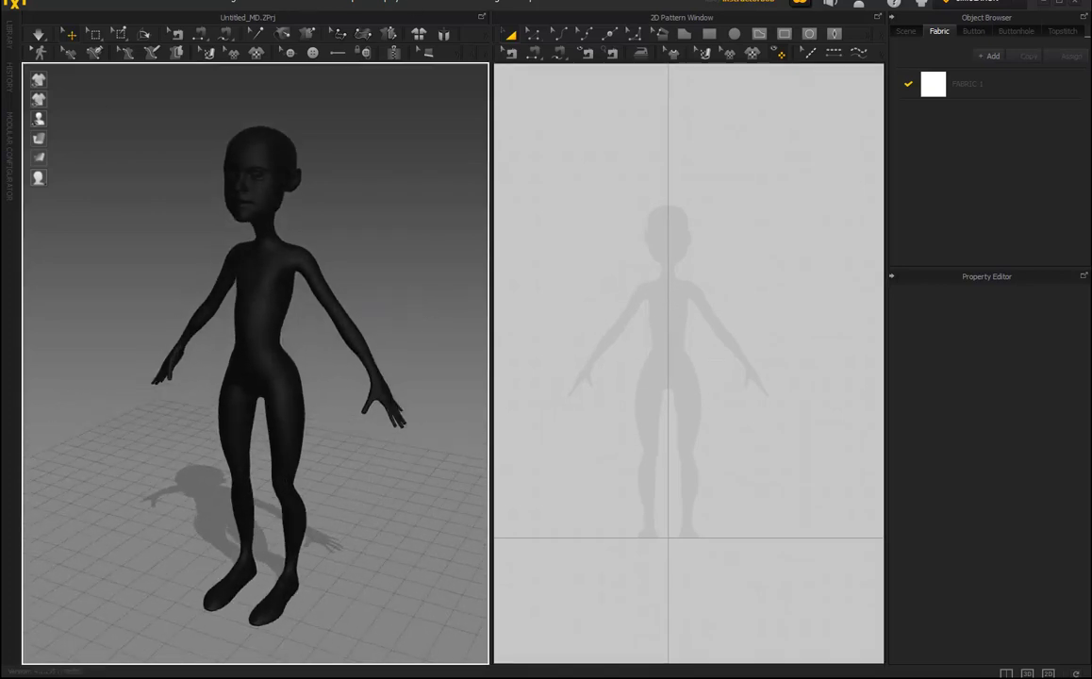
{"action": "left_click", "coordinate": [485, 2]}
{"action": "mouse_move", "coordinate": [459, 2]}
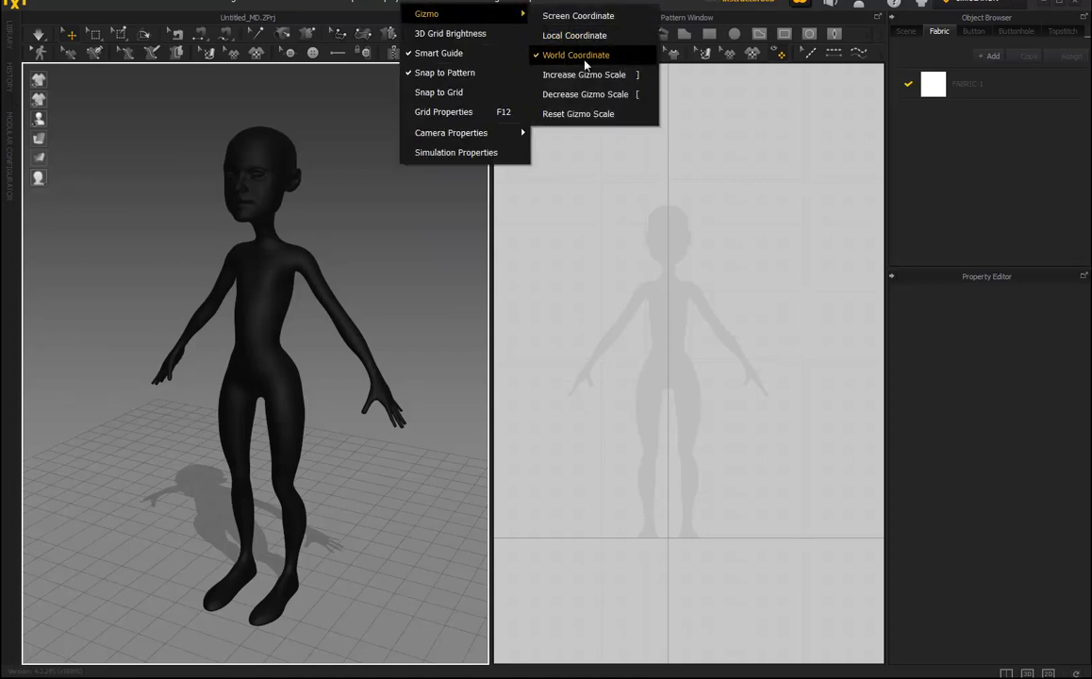
{"action": "left_click", "coordinate": [567, 5]}
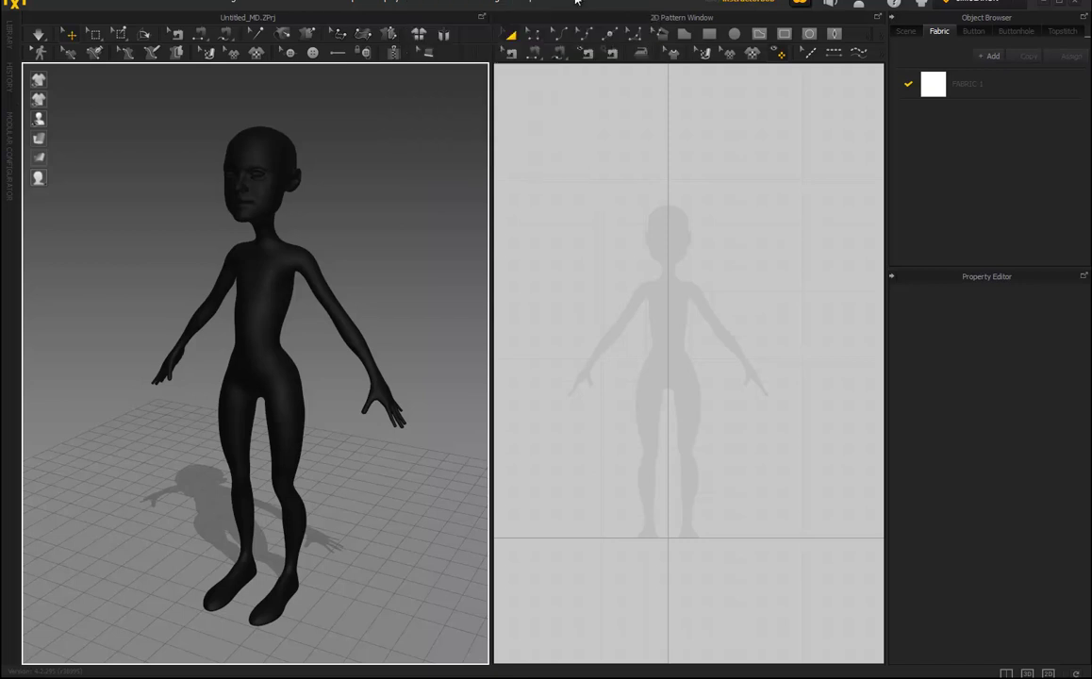
{"action": "right_click_drag", "start_coordinate": [210, 286], "coordinate": [355, 181]}
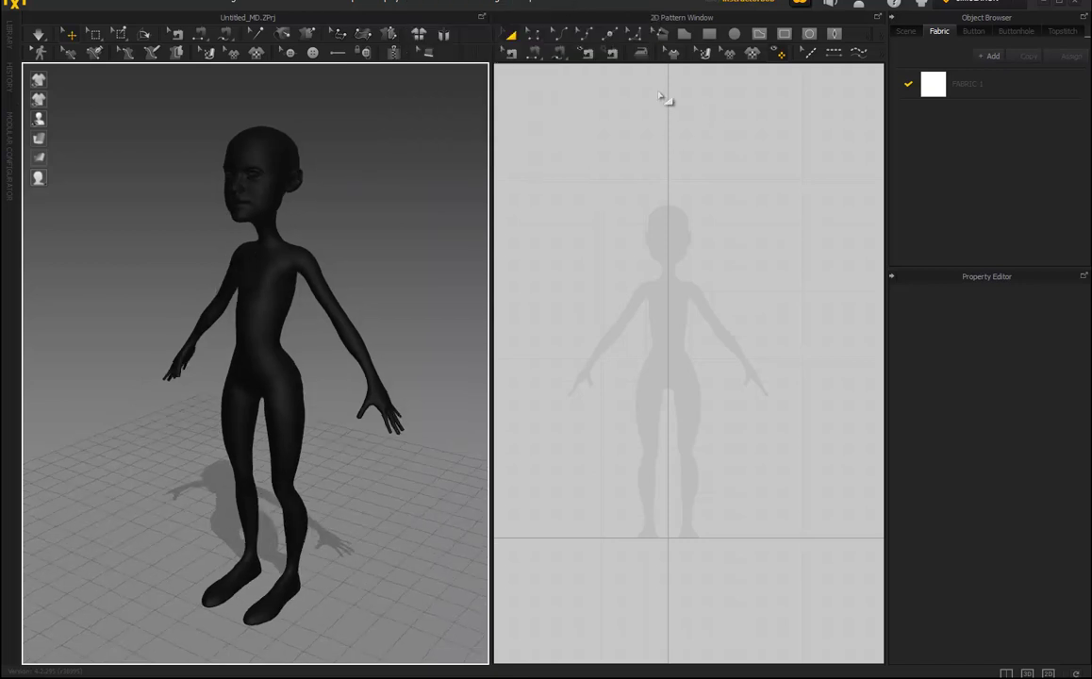
{"action": "right_click_drag", "start_coordinate": [417, 191], "coordinate": [437, 209]}
{"action": "middle_click_drag", "start_coordinate": [709, 240], "coordinate": [697, 237]}
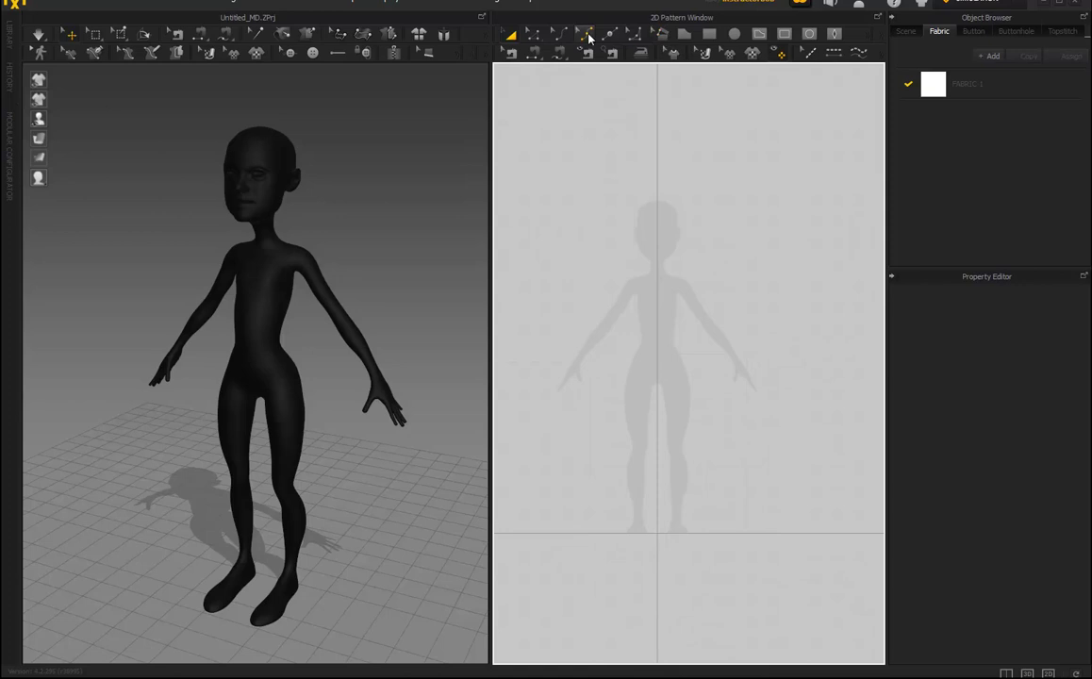
Step: Start a polygon pattern on the silhouette's center line with neckline segments of about 9.6 and 5.2 cm and a shoulder of about 6.1 cm
{"action": "left_click", "coordinate": [685, 36]}
{"action": "scroll", "coordinate": [674, 337], "scroll_direction": "up", "scroll_amount": 5}
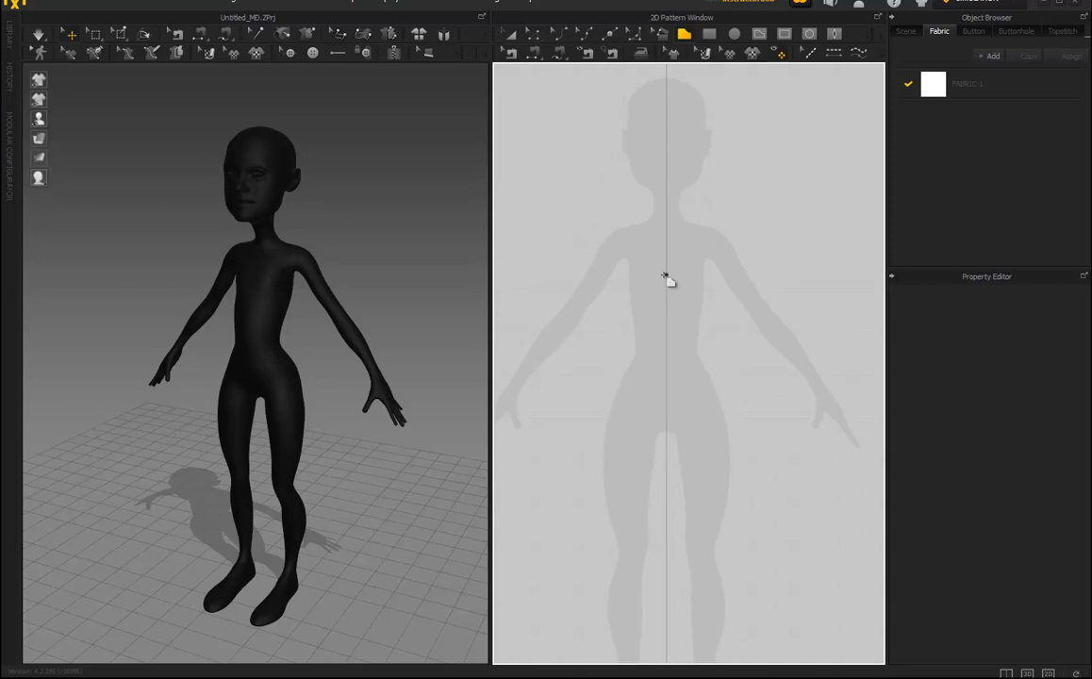
{"action": "left_click", "coordinate": [666, 277]}
{"action": "left_click", "coordinate": [678, 237]}
{"action": "left_click", "coordinate": [691, 220]}
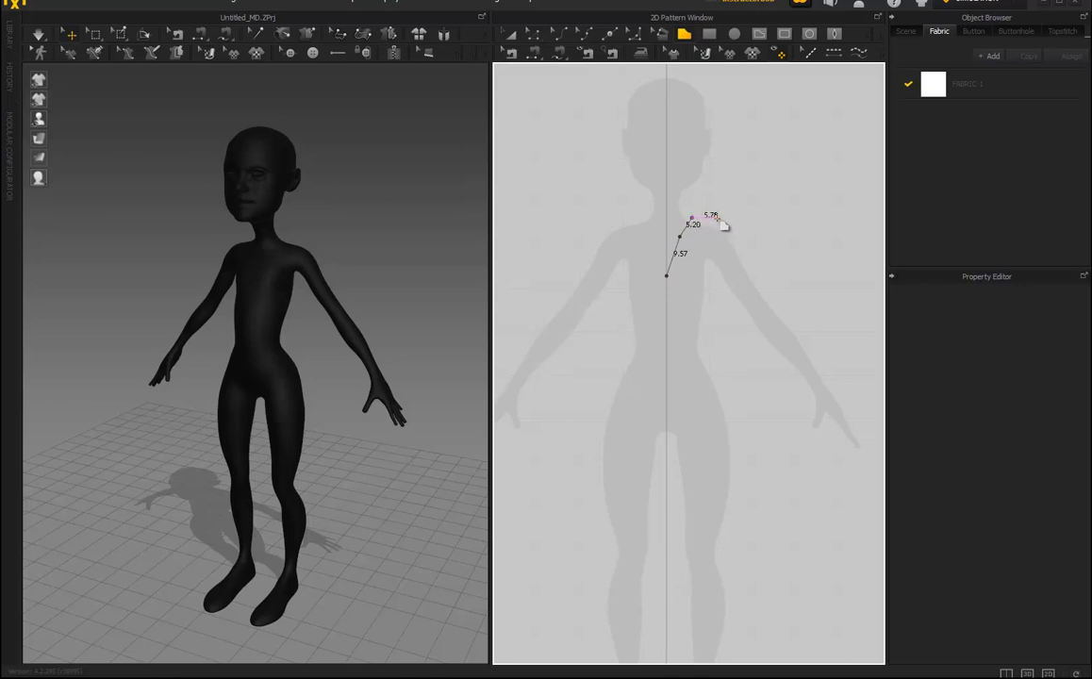
{"action": "left_click", "coordinate": [719, 216]}
Step: Add an armhole of about 13.5 cm, side segments of about 14.9 and 20.9 cm, and curved hem halves of about 20.9 and 20.7 cm
{"action": "left_click", "coordinate": [711, 275]}
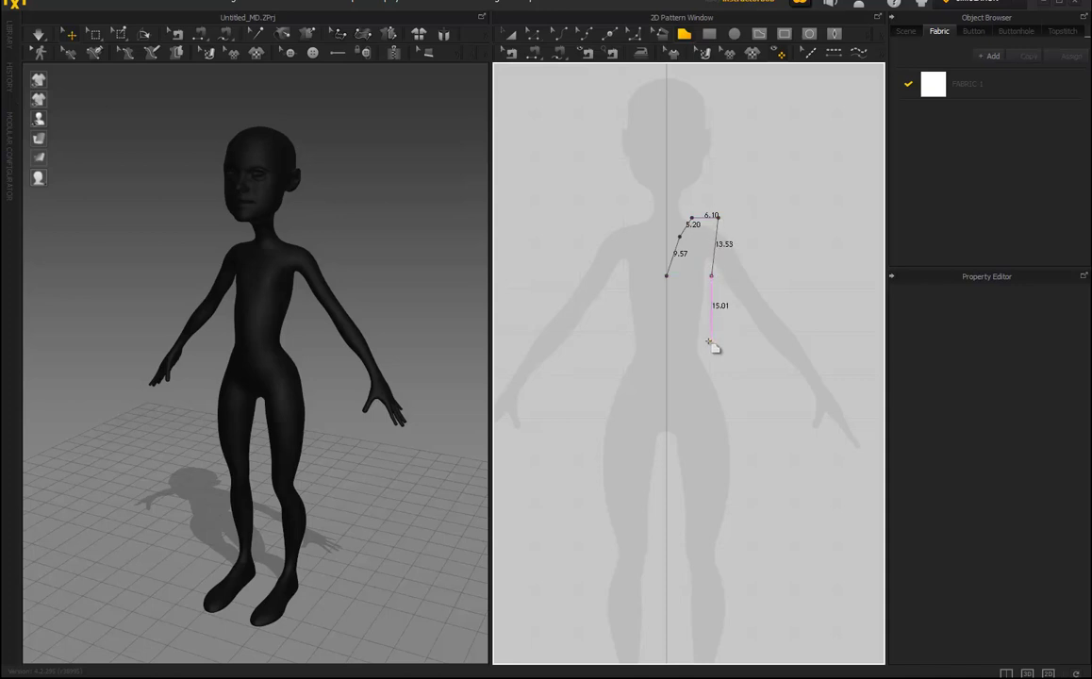
{"action": "left_click", "coordinate": [707, 340]}
{"action": "left_click", "coordinate": [744, 423]}
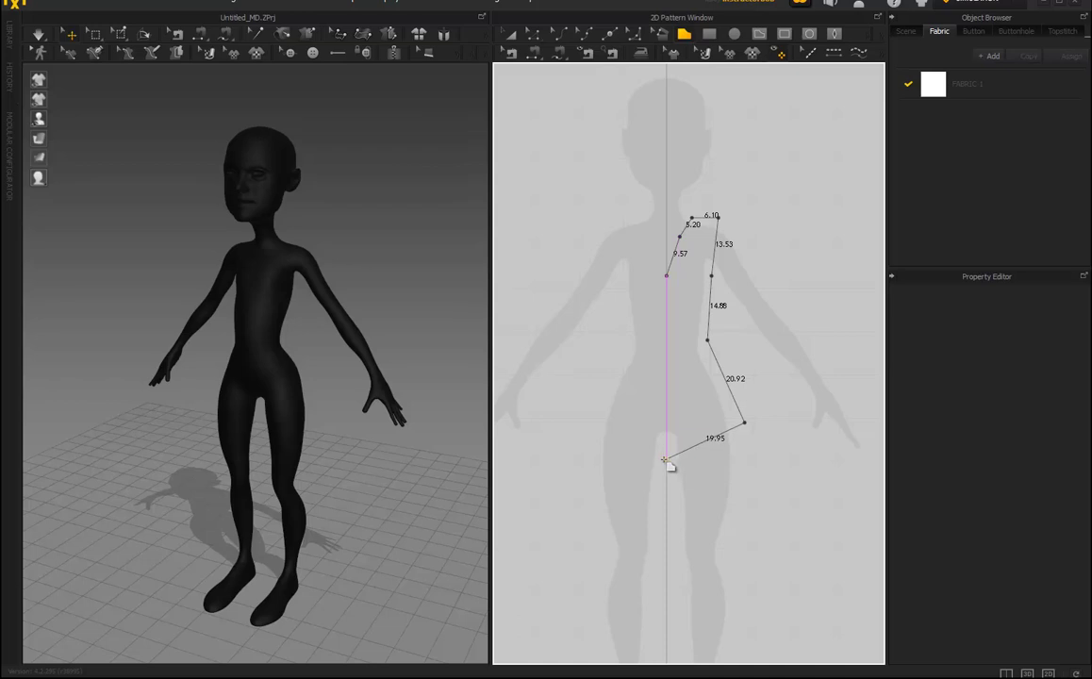
{"action": "left_click_drag", "start_coordinate": [666, 459], "coordinate": [608, 459]}
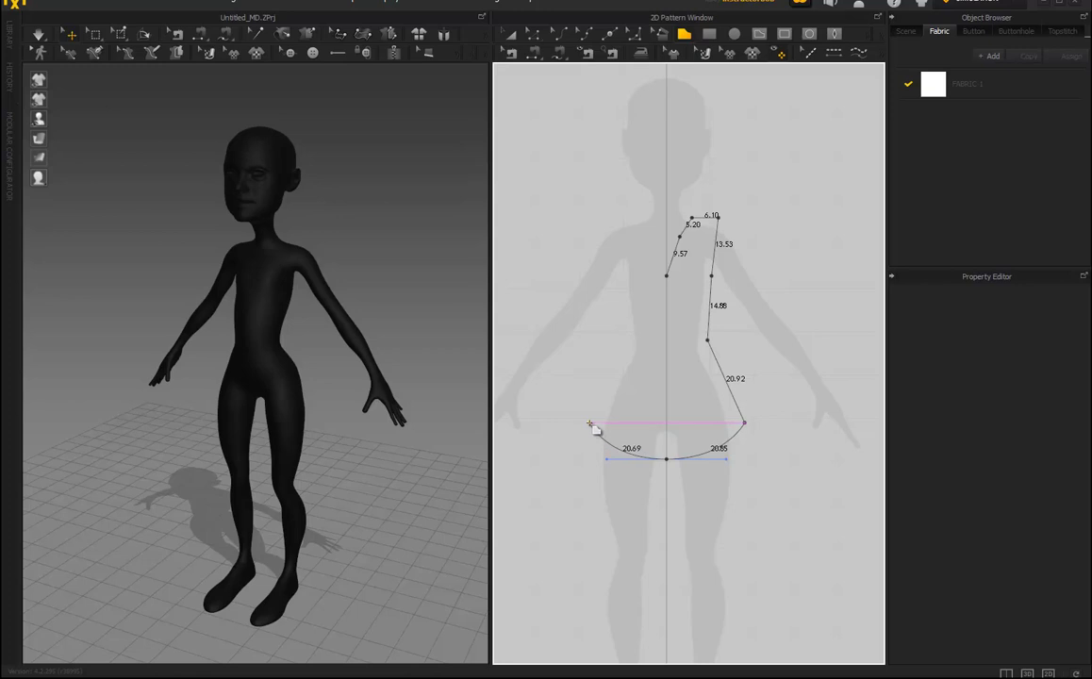
{"action": "left_click", "coordinate": [589, 423]}
Step: Close the outline with opposite side segments of about 21.2 and 14.5 cm, armhole 13.7 cm, shoulder 7.2 cm, and neckline 5.6 and 9.6 cm
{"action": "left_click", "coordinate": [624, 338]}
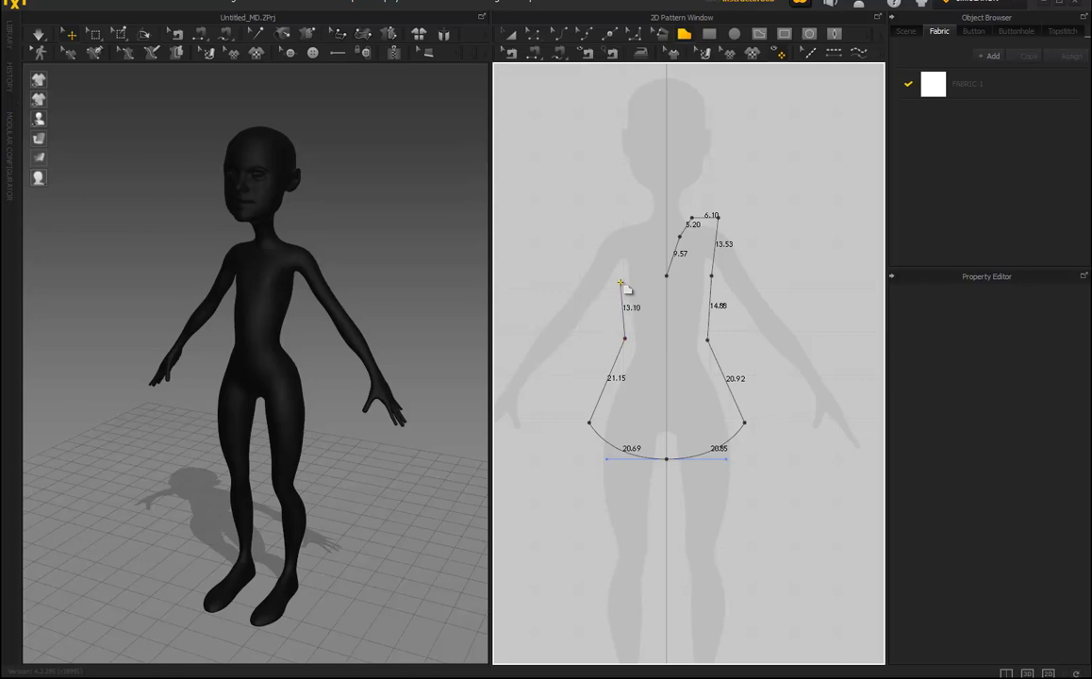
{"action": "left_click", "coordinate": [618, 276]}
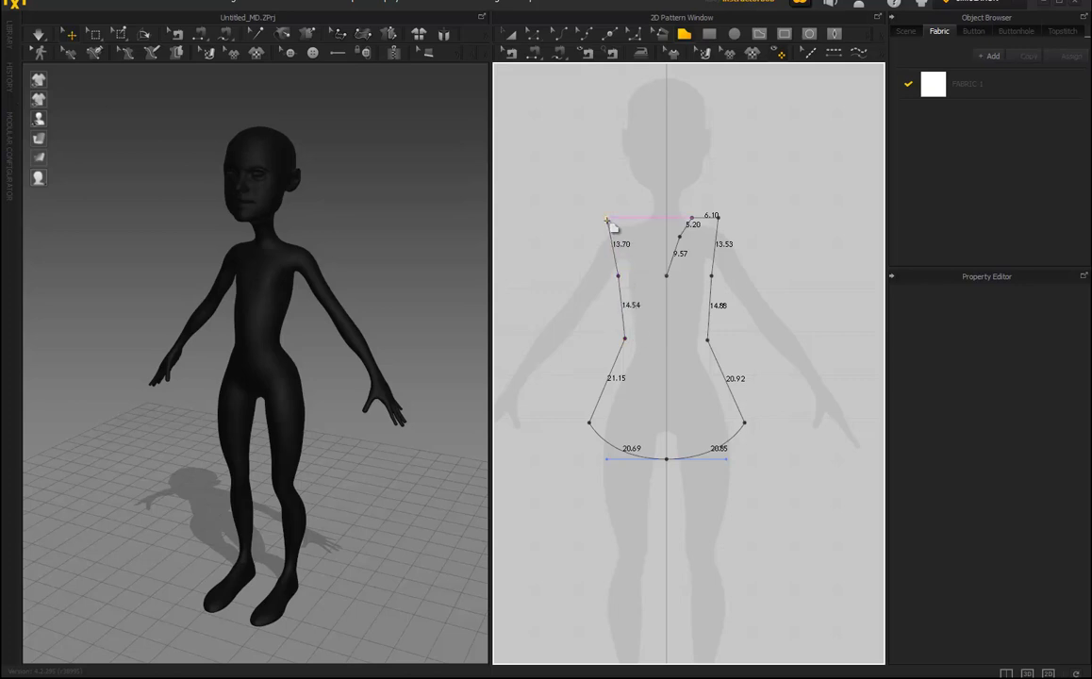
{"action": "left_click", "coordinate": [607, 219]}
{"action": "left_click", "coordinate": [638, 218]}
{"action": "left_click", "coordinate": [653, 236]}
{"action": "left_click", "coordinate": [666, 275]}
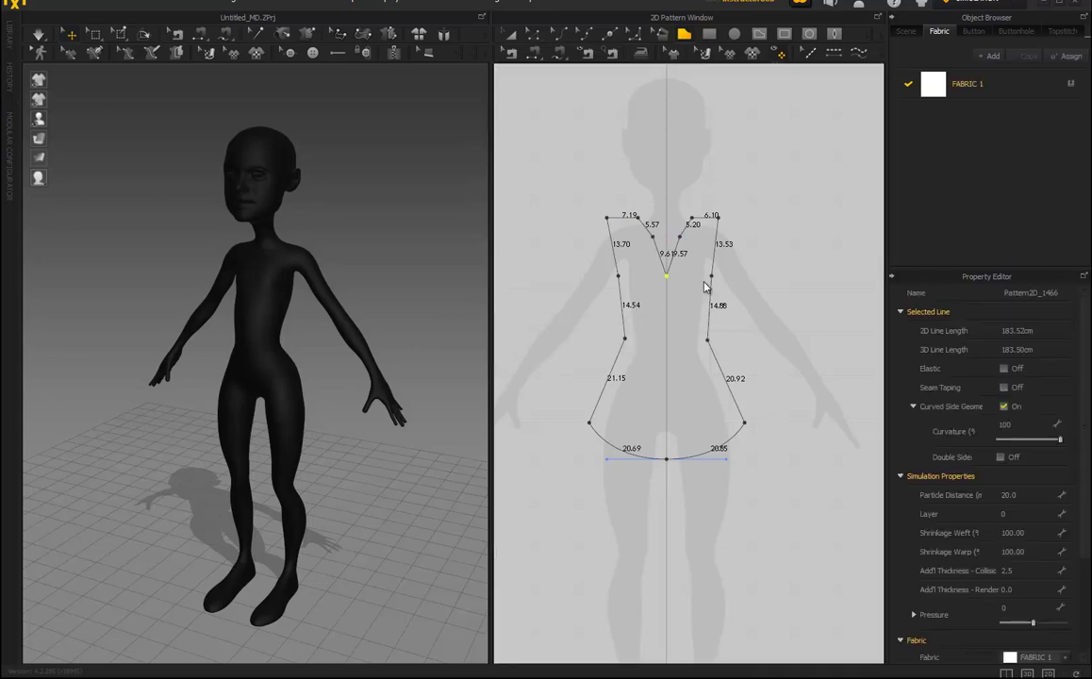
{"action": "left_click", "coordinate": [693, 219]}
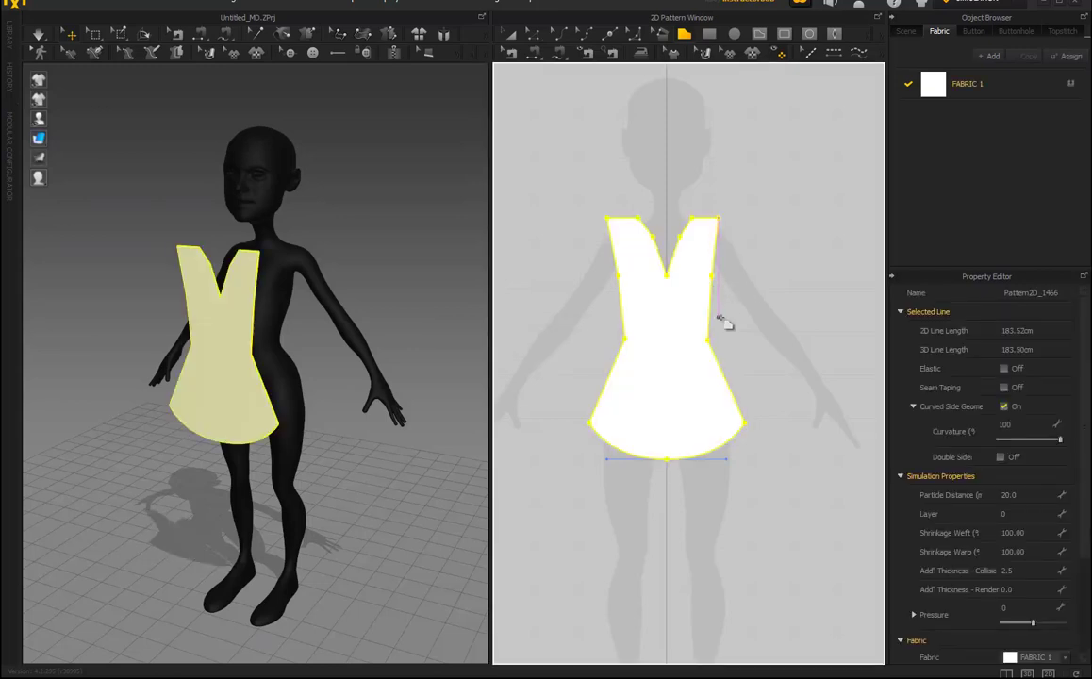
{"action": "key", "text": "Escape"}
Step: Move the dress piece closer to the avatar's front in the 3D view and raise it toward shoulder height
{"action": "right_click_drag", "start_coordinate": [278, 348], "coordinate": [136, 181]}
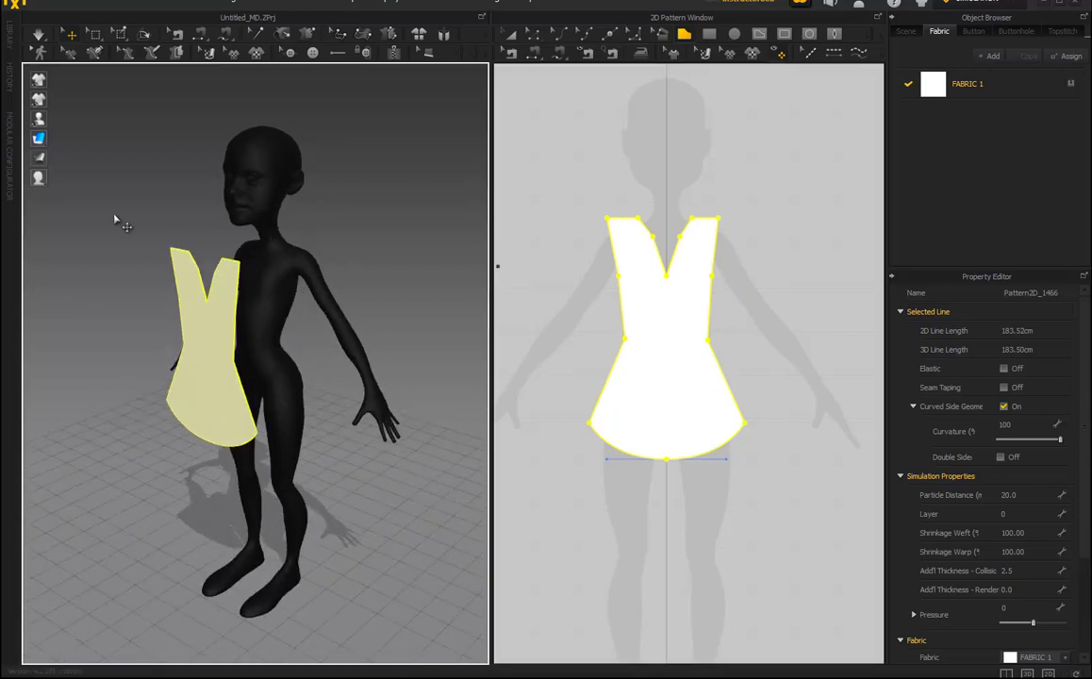
{"action": "left_click", "coordinate": [69, 35]}
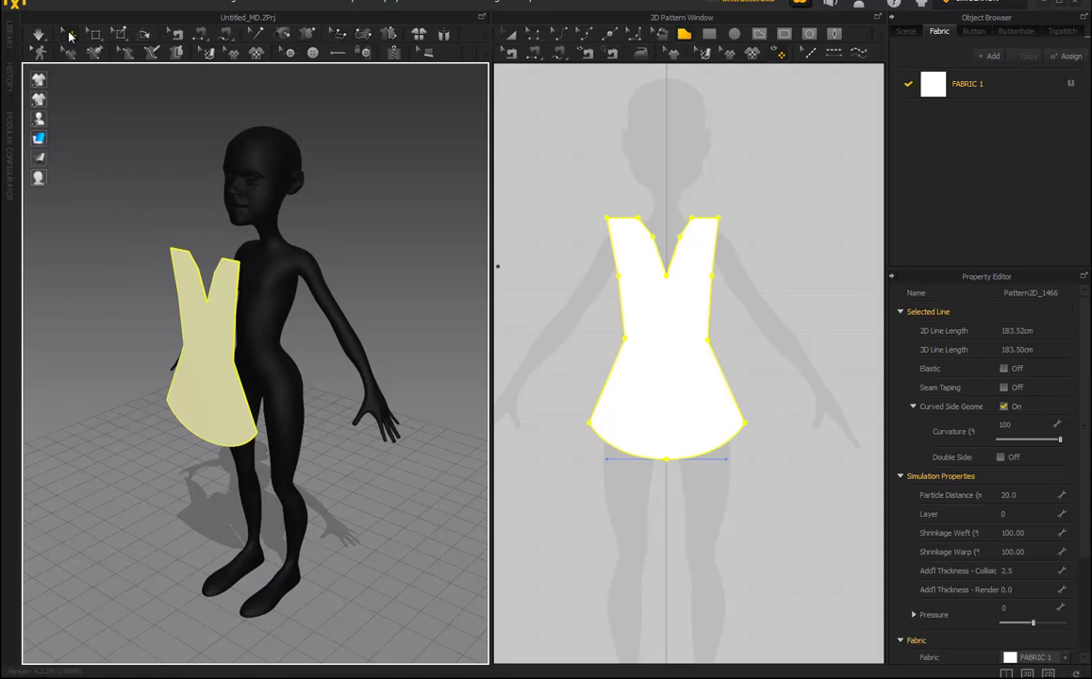
{"action": "left_click", "coordinate": [199, 300]}
{"action": "left_click", "coordinate": [132, 229]}
{"action": "right_click_drag", "start_coordinate": [316, 288], "coordinate": [249, 291]}
{"action": "left_click", "coordinate": [199, 356]}
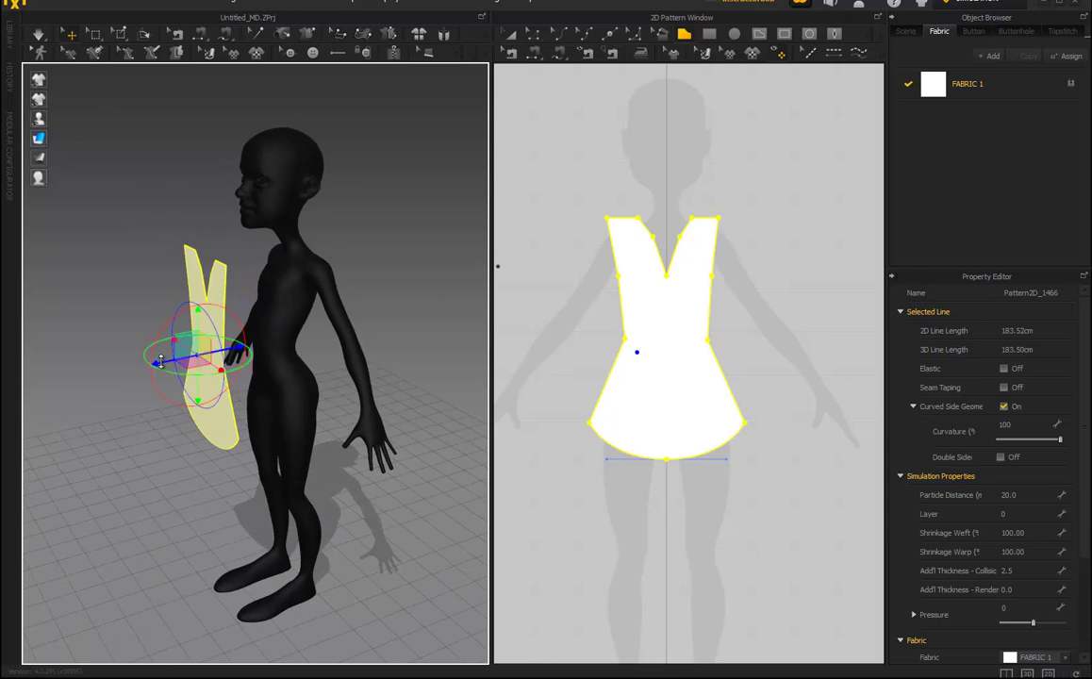
{"action": "left_click_drag", "start_coordinate": [160, 362], "coordinate": [175, 359]}
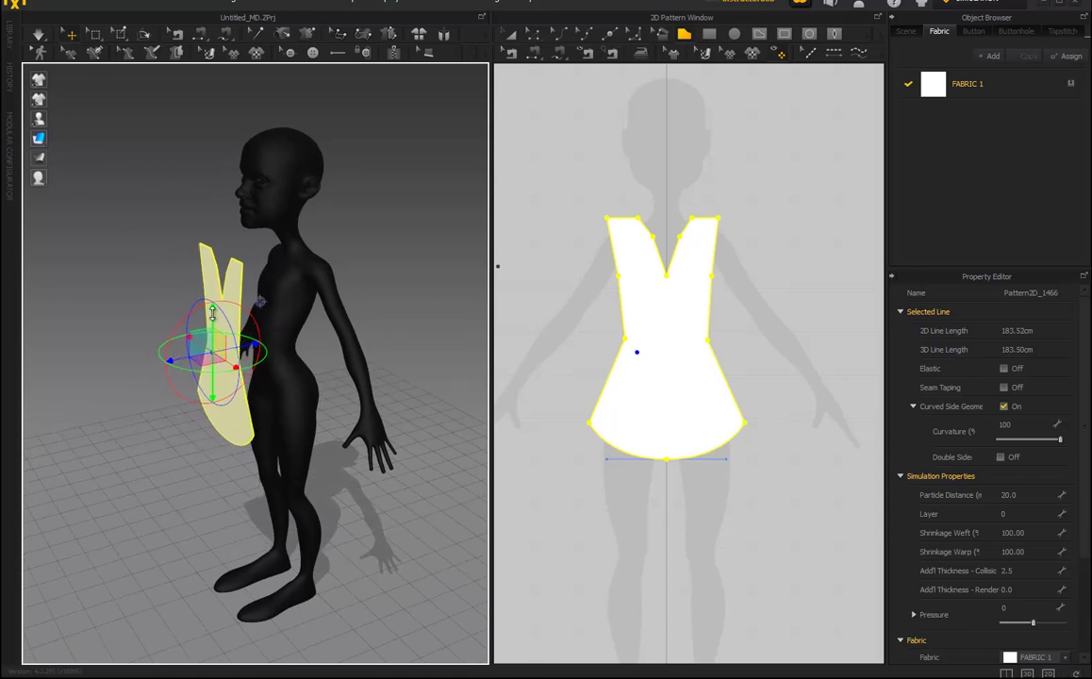
{"action": "left_click_drag", "start_coordinate": [213, 312], "coordinate": [213, 296]}
{"action": "right_click_drag", "start_coordinate": [274, 297], "coordinate": [405, 307]}
Step: Draw a small trial polygon in the empty area away from the silhouette and delete it
{"action": "scroll", "coordinate": [692, 295], "scroll_direction": "down", "scroll_amount": 5}
{"action": "scroll", "coordinate": [692, 294], "scroll_direction": "down", "scroll_amount": 1}
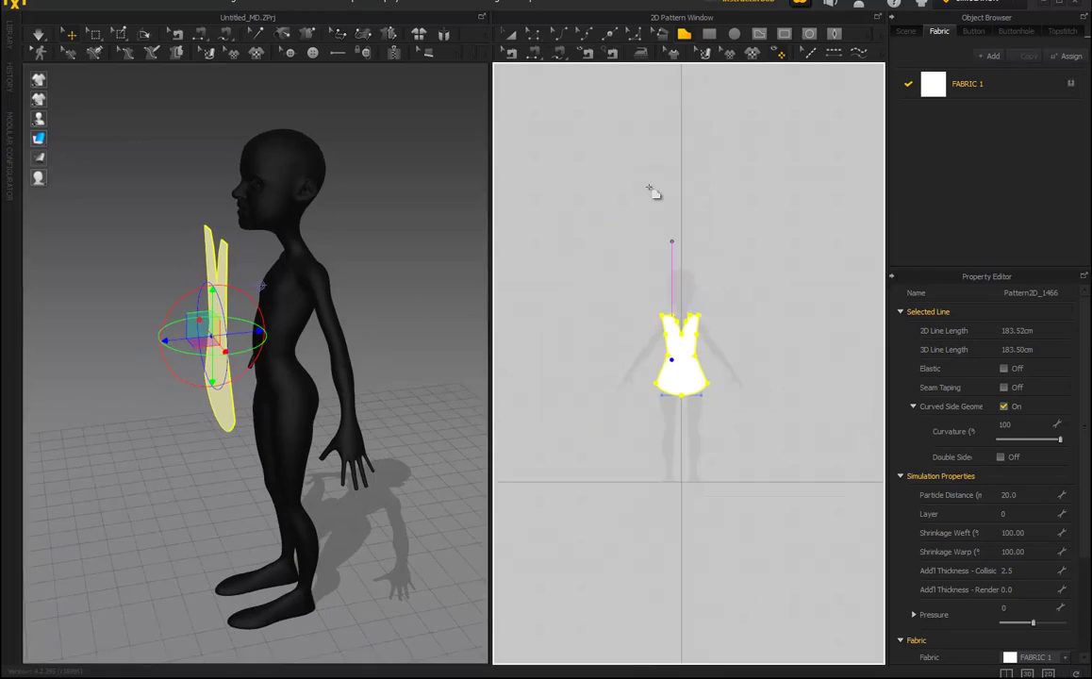
{"action": "left_click", "coordinate": [534, 36]}
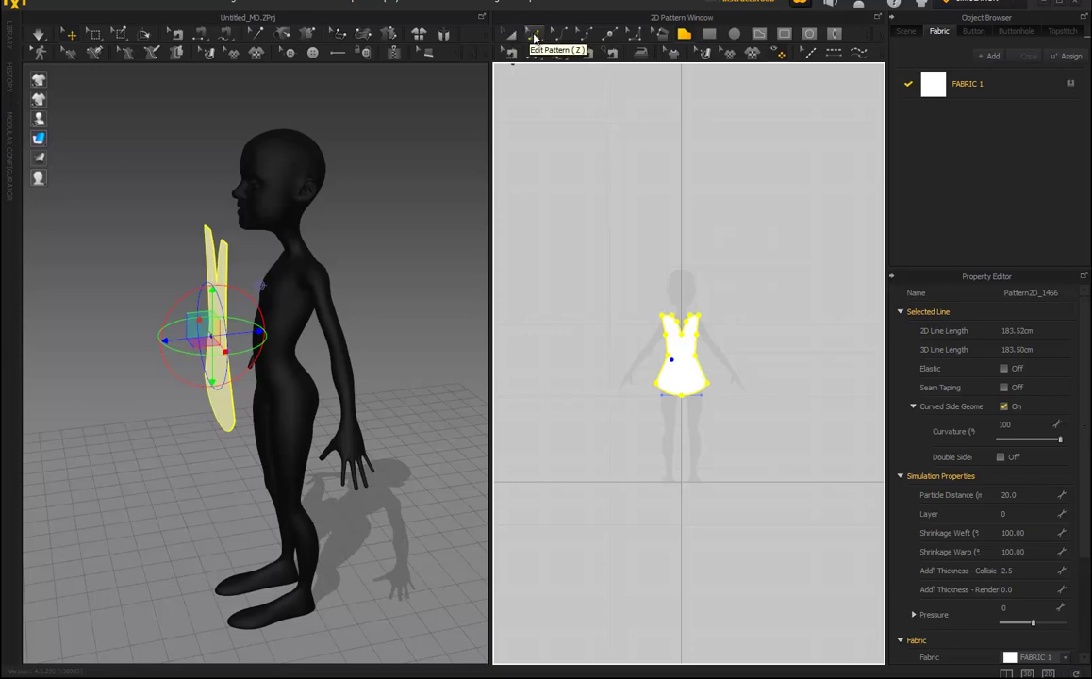
{"action": "left_click", "coordinate": [533, 134]}
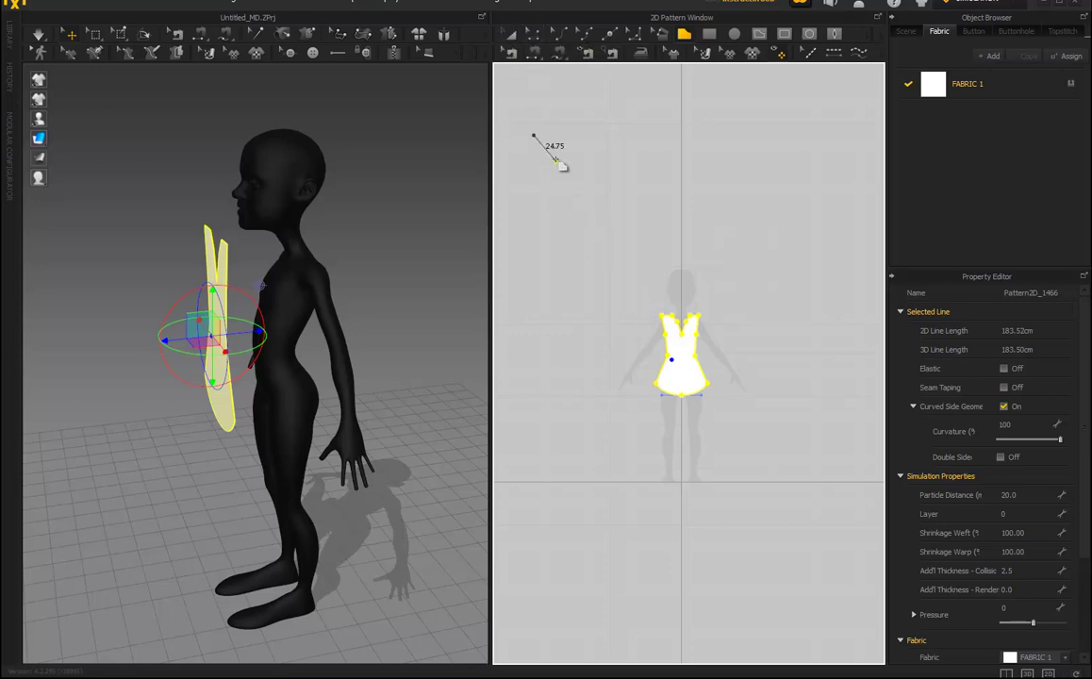
{"action": "right_click", "coordinate": [539, 138]}
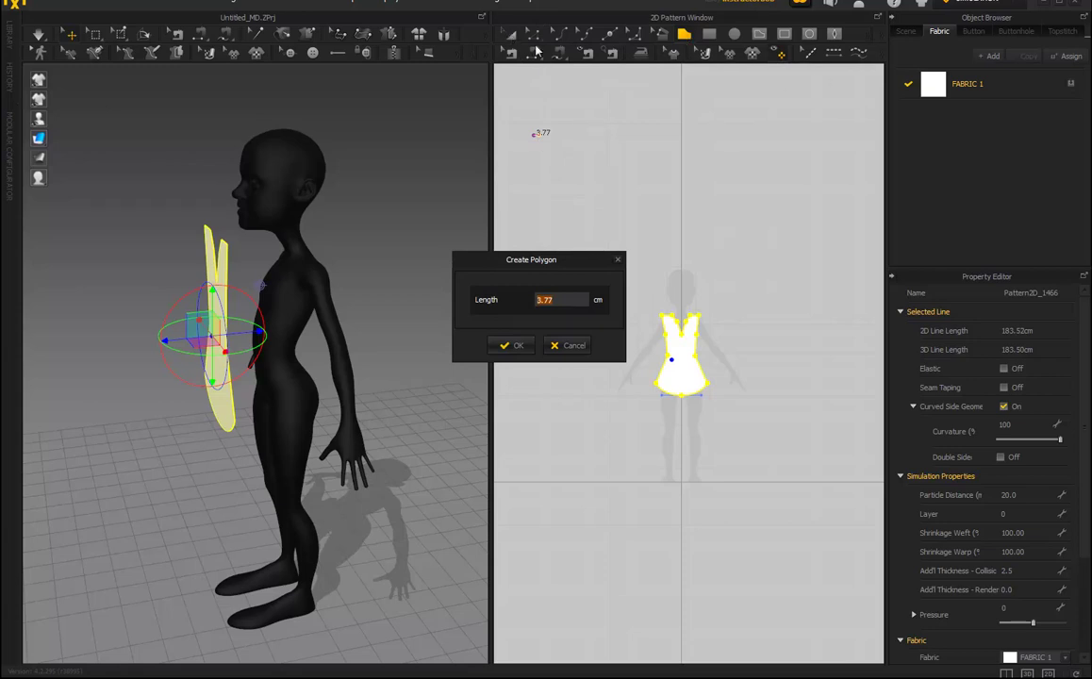
{"action": "left_click", "coordinate": [572, 346]}
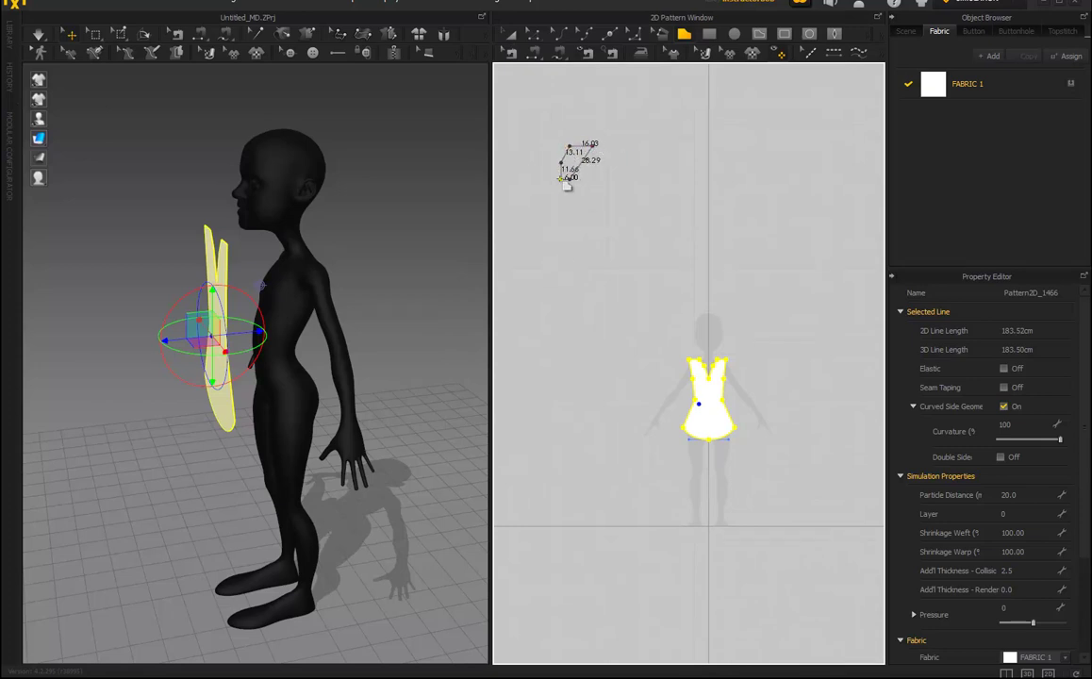
{"action": "left_click", "coordinate": [567, 177]}
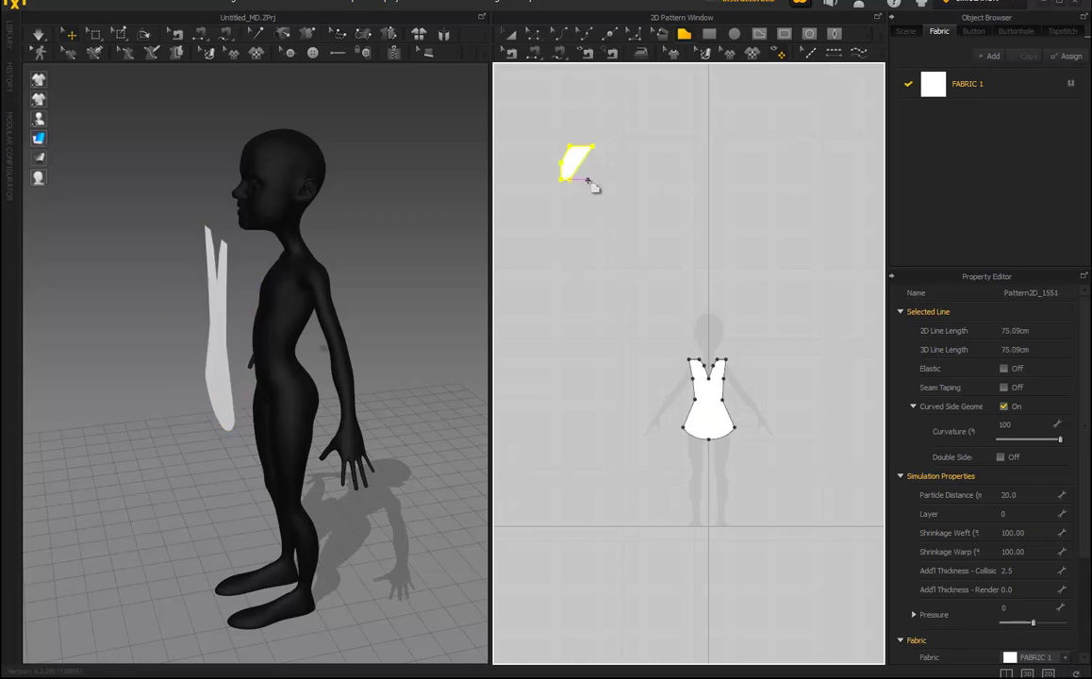
{"action": "key", "text": "Delete"}
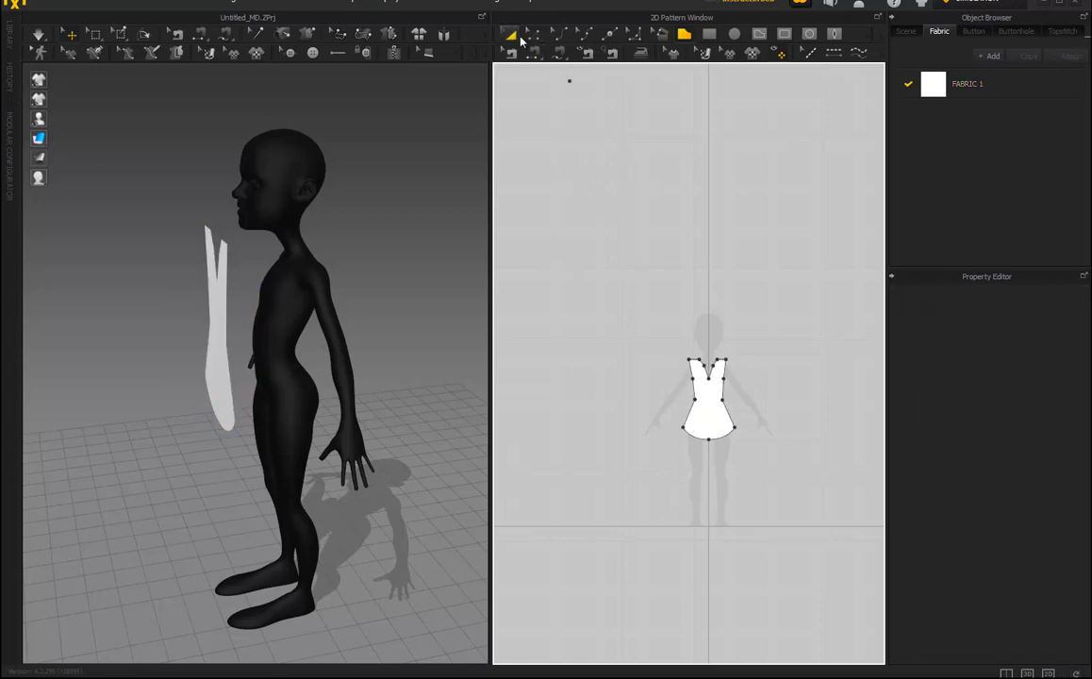
Step: Copy the front dress piece and paste the duplicate beside the silhouette at the same height in the pattern window
{"action": "left_click", "coordinate": [713, 396]}
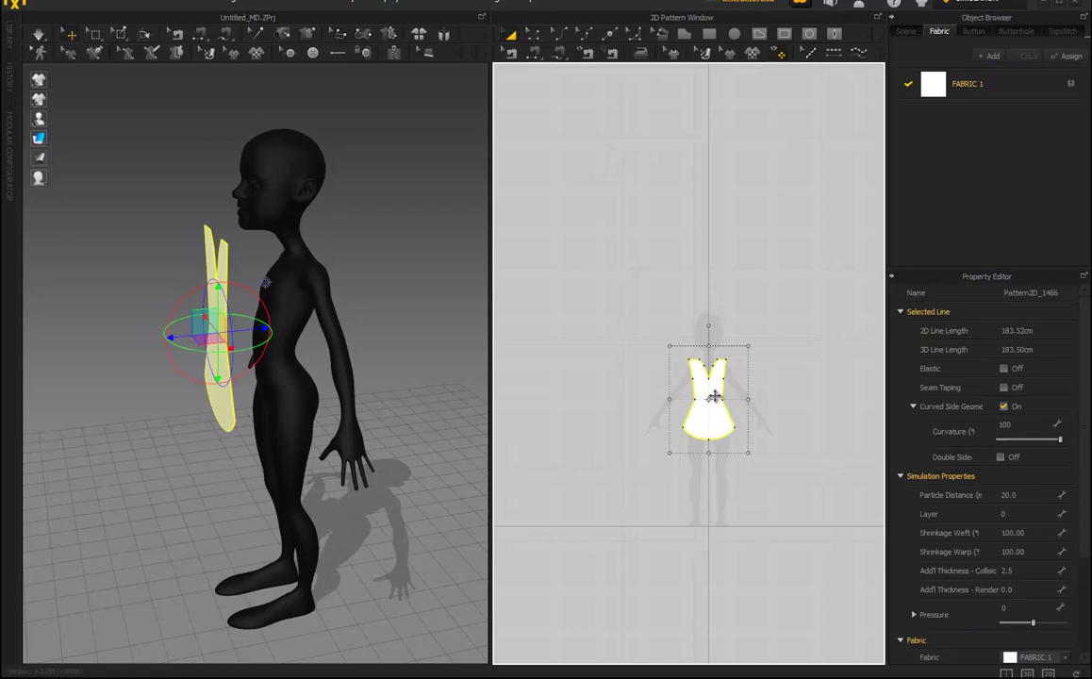
{"action": "scroll", "coordinate": [775, 396], "scroll_direction": "up", "scroll_amount": 4}
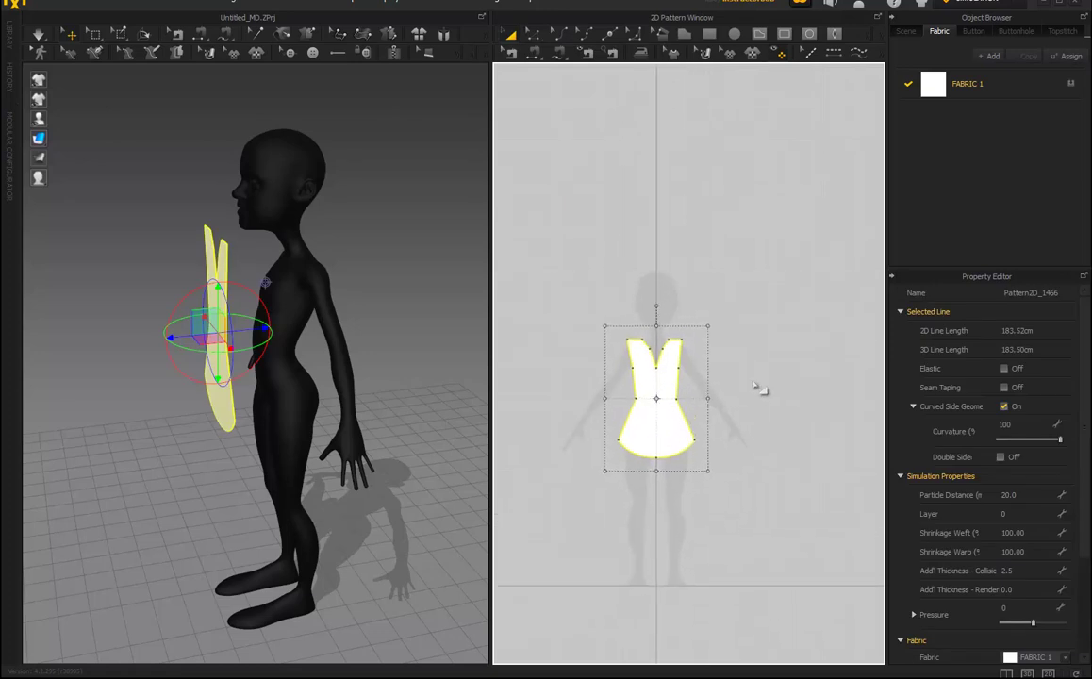
{"action": "right_click", "coordinate": [657, 366]}
{"action": "left_click", "coordinate": [689, 50]}
{"action": "right_click", "coordinate": [752, 461]}
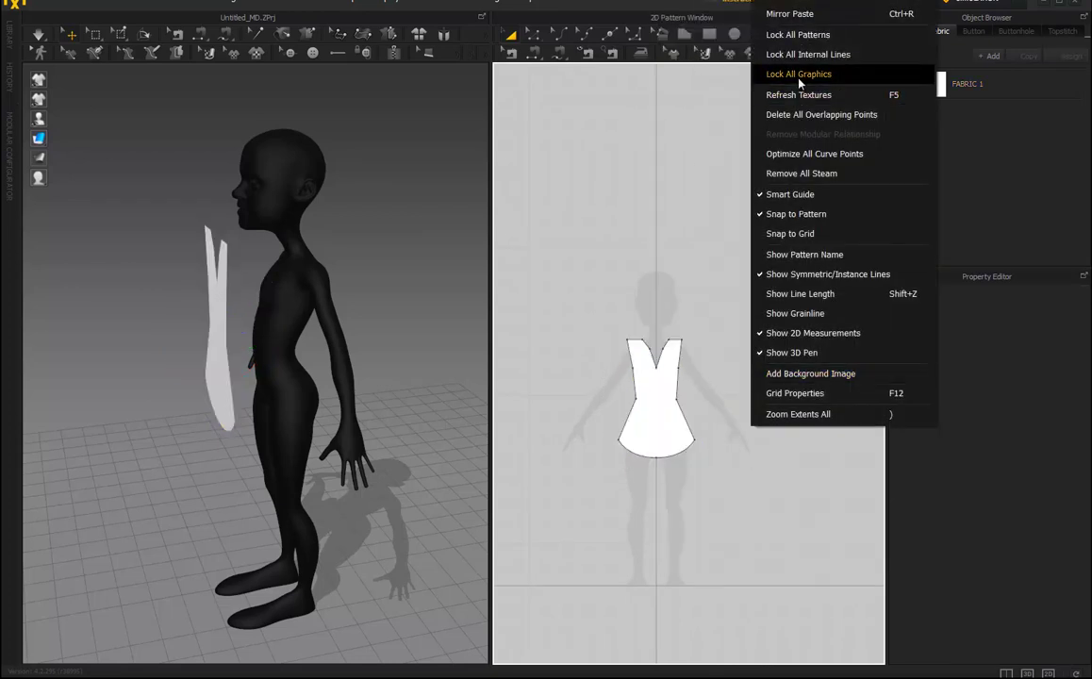
{"action": "left_click", "coordinate": [791, 14]}
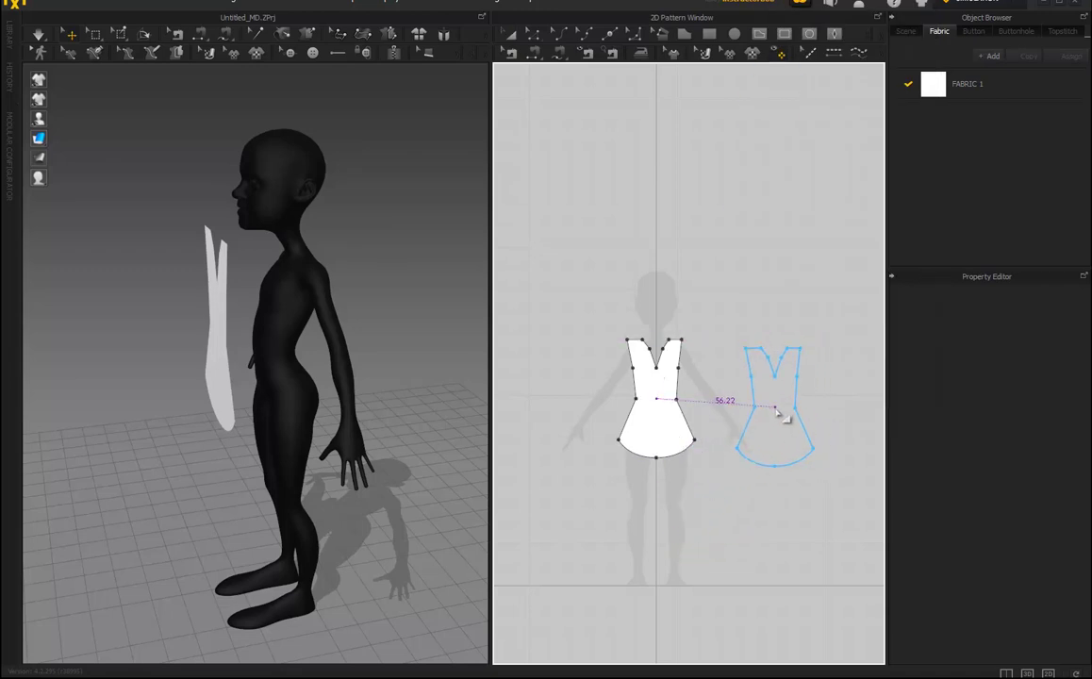
{"action": "left_click", "coordinate": [779, 405]}
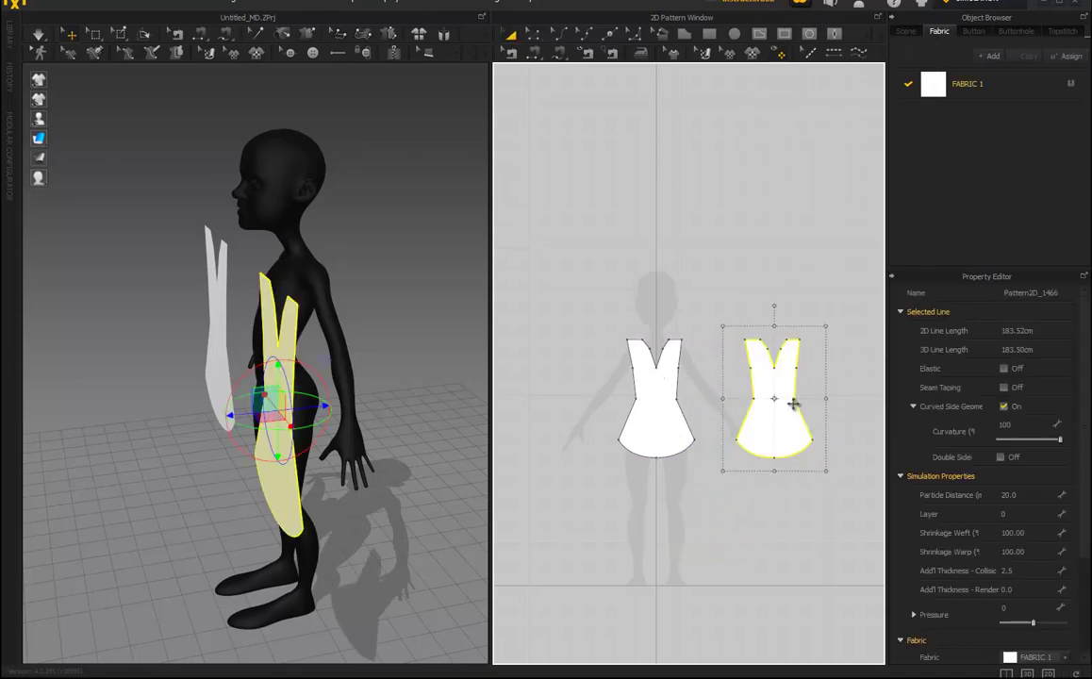
Step: Move the duplicated piece behind the avatar in the 3D view and raise it to the torso
{"action": "right_click_drag", "start_coordinate": [371, 496], "coordinate": [305, 484]}
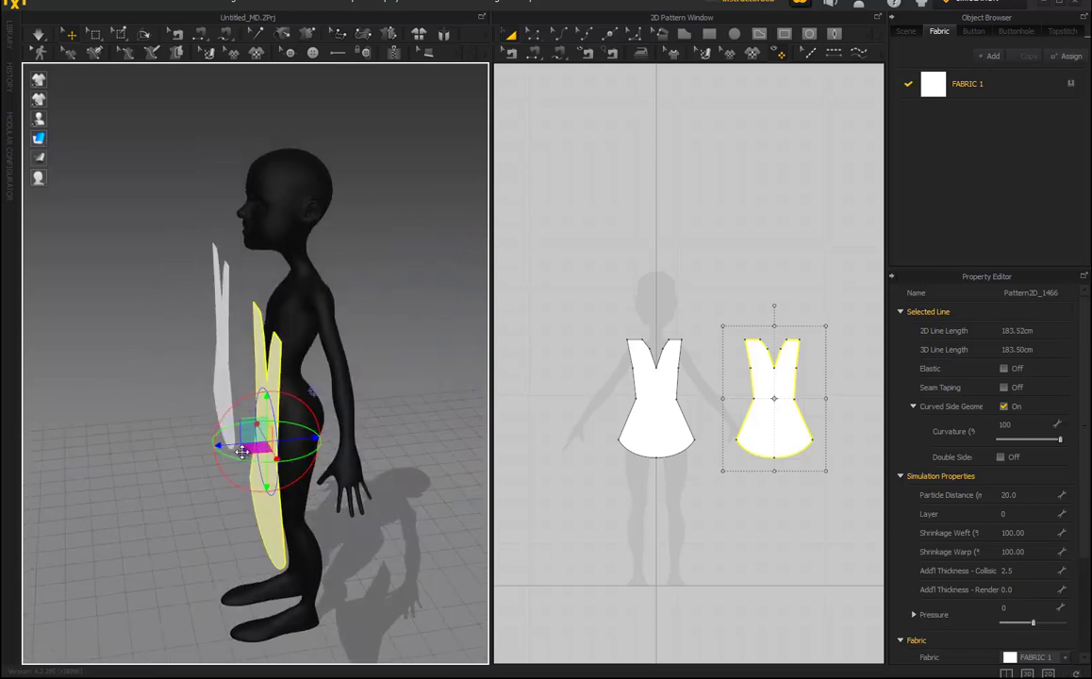
{"action": "left_click_drag", "start_coordinate": [220, 446], "coordinate": [384, 446]}
{"action": "right_click_drag", "start_coordinate": [384, 446], "coordinate": [477, 364]}
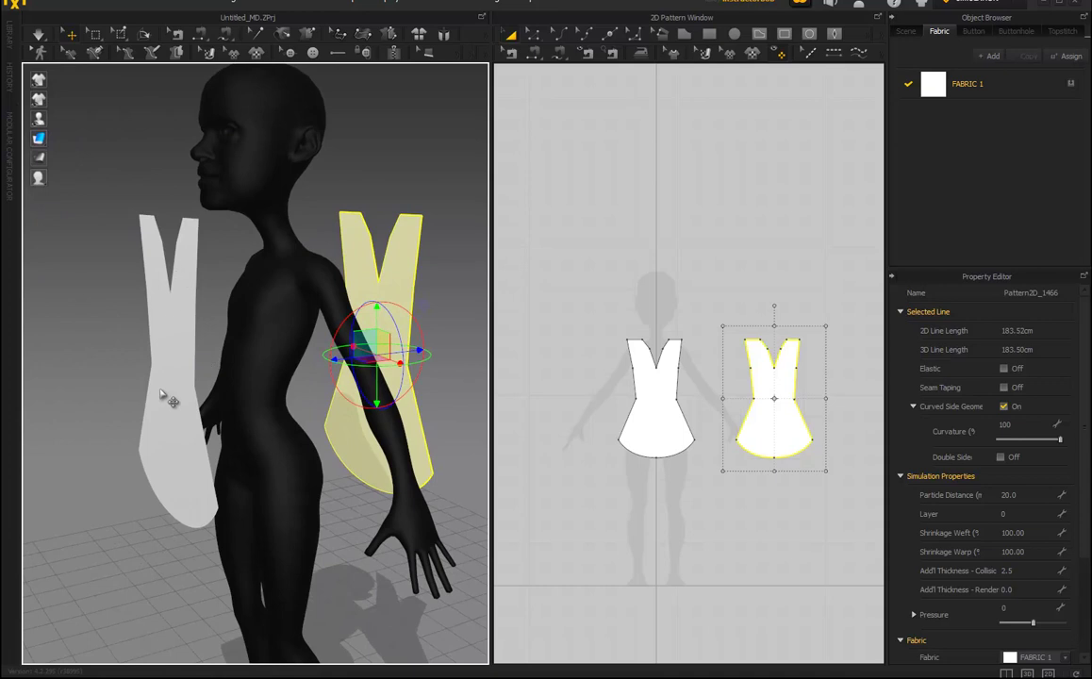
Step: Turn the back piece around its vertical axis so its outer face points away from the avatar's back
{"action": "right_click_drag", "start_coordinate": [170, 398], "coordinate": [396, 283]}
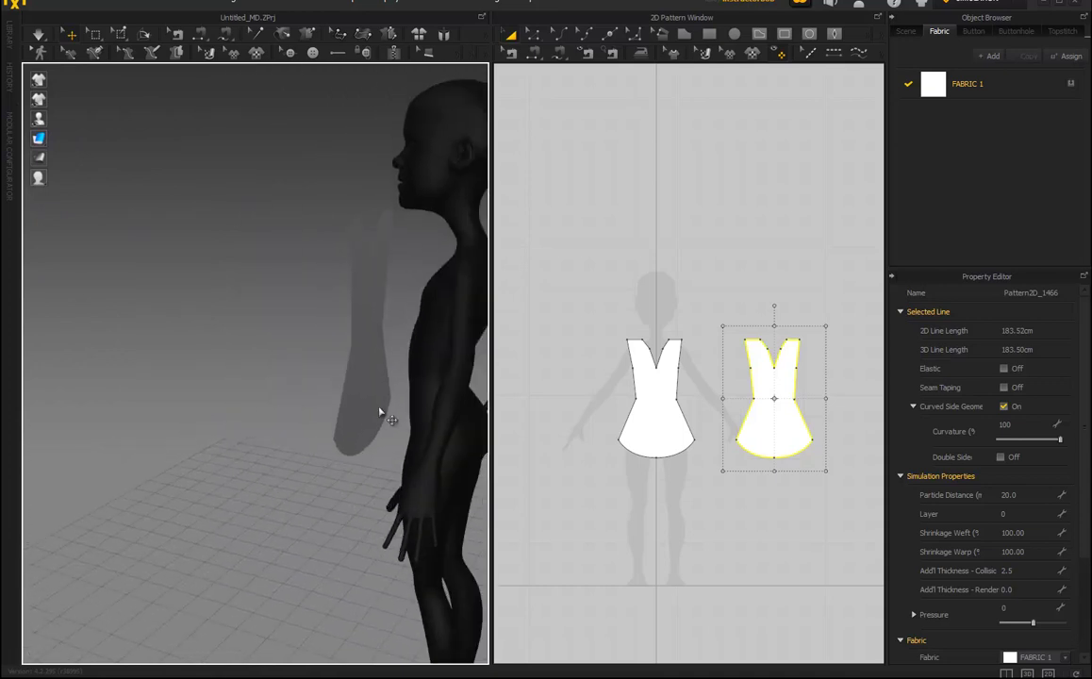
{"action": "right_click_drag", "start_coordinate": [382, 416], "coordinate": [207, 408]}
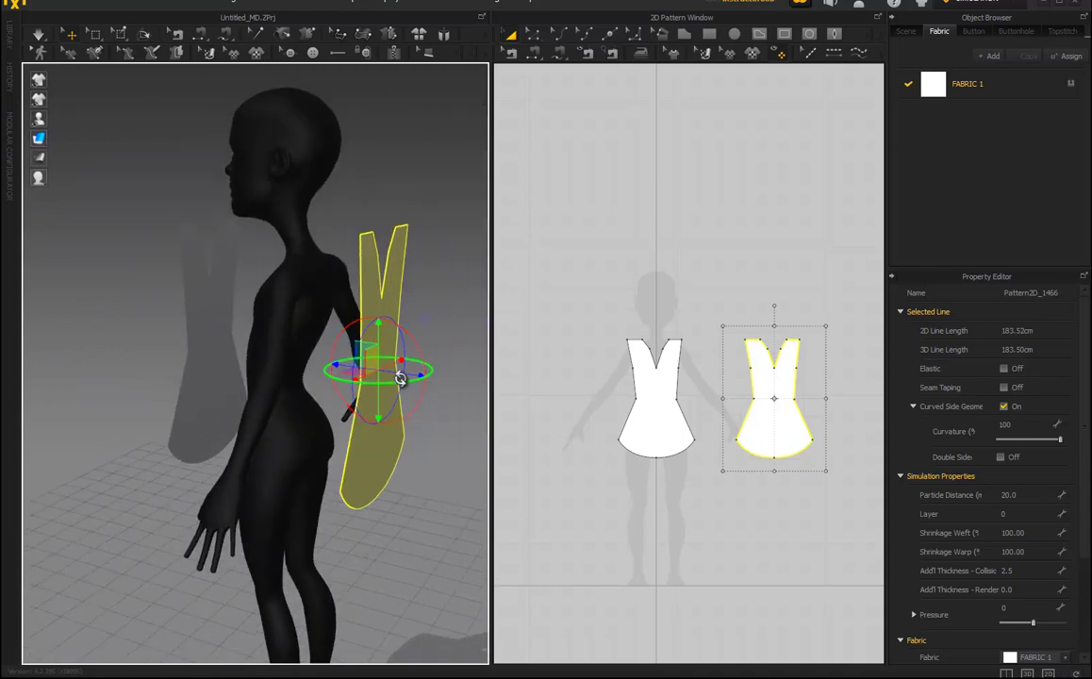
{"action": "left_click_drag", "start_coordinate": [401, 381], "coordinate": [341, 369]}
{"action": "right_click_drag", "start_coordinate": [341, 370], "coordinate": [378, 451]}
{"action": "left_click_drag", "start_coordinate": [371, 411], "coordinate": [376, 409]}
Step: Raise the back piece's center neckline point to the level of the two intermediate neckline points using Edit Pattern
{"action": "scroll", "coordinate": [697, 482], "scroll_direction": "up", "scroll_amount": 4}
{"action": "middle_click_drag", "start_coordinate": [717, 474], "coordinate": [565, 442]}
{"action": "left_click", "coordinate": [533, 36]}
{"action": "scroll", "coordinate": [658, 413], "scroll_direction": "up", "scroll_amount": 8}
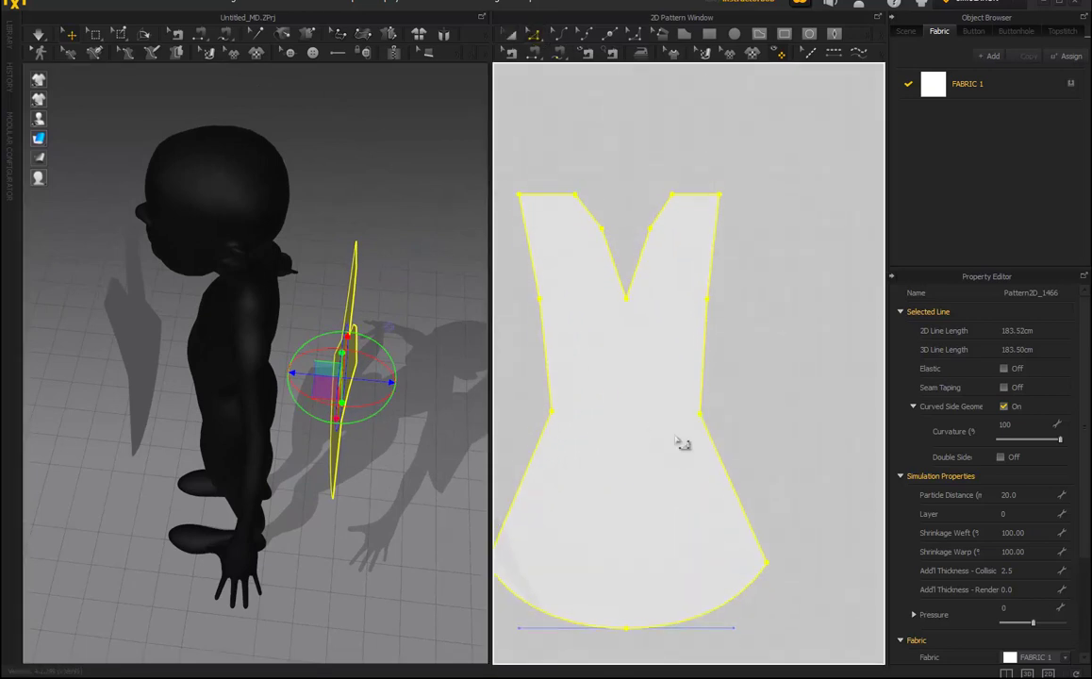
{"action": "middle_click_drag", "start_coordinate": [614, 368], "coordinate": [676, 415]}
{"action": "right_click_drag", "start_coordinate": [377, 377], "coordinate": [310, 321]}
{"action": "middle_click_drag", "start_coordinate": [365, 344], "coordinate": [375, 382]}
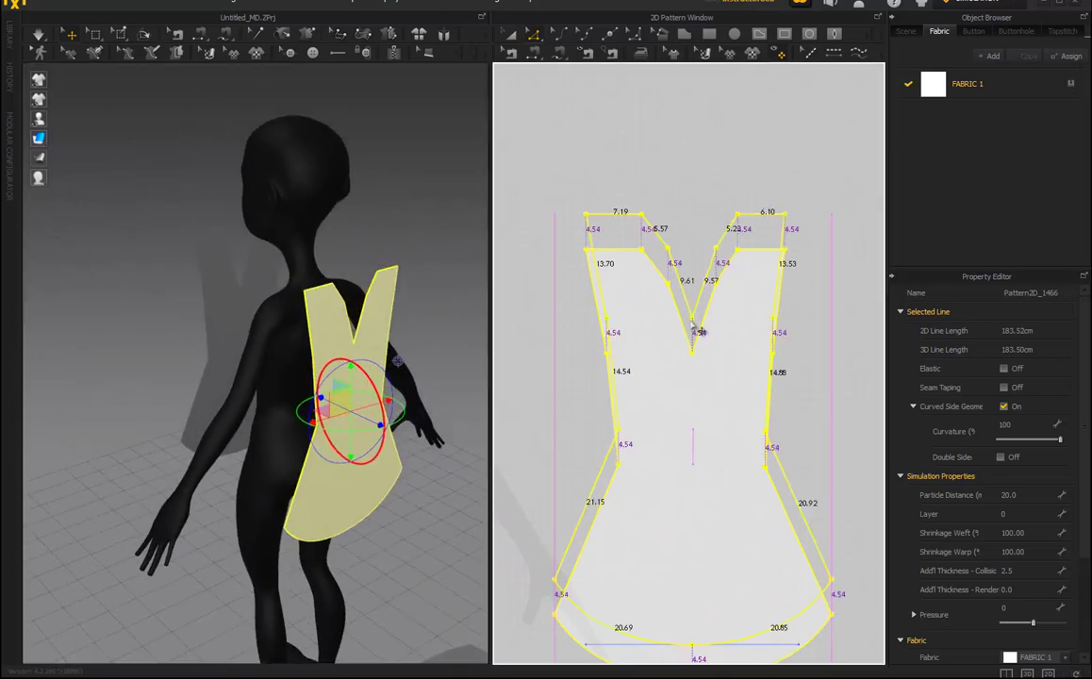
{"action": "key", "text": "Escape"}
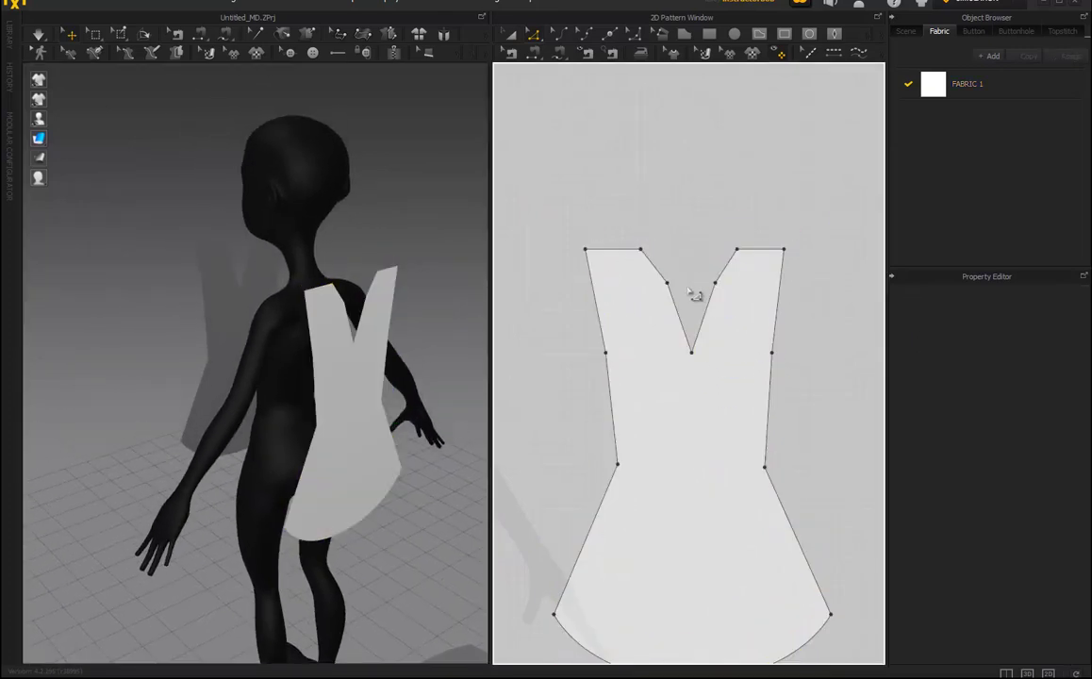
{"action": "left_click_drag", "start_coordinate": [693, 356], "coordinate": [670, 270]}
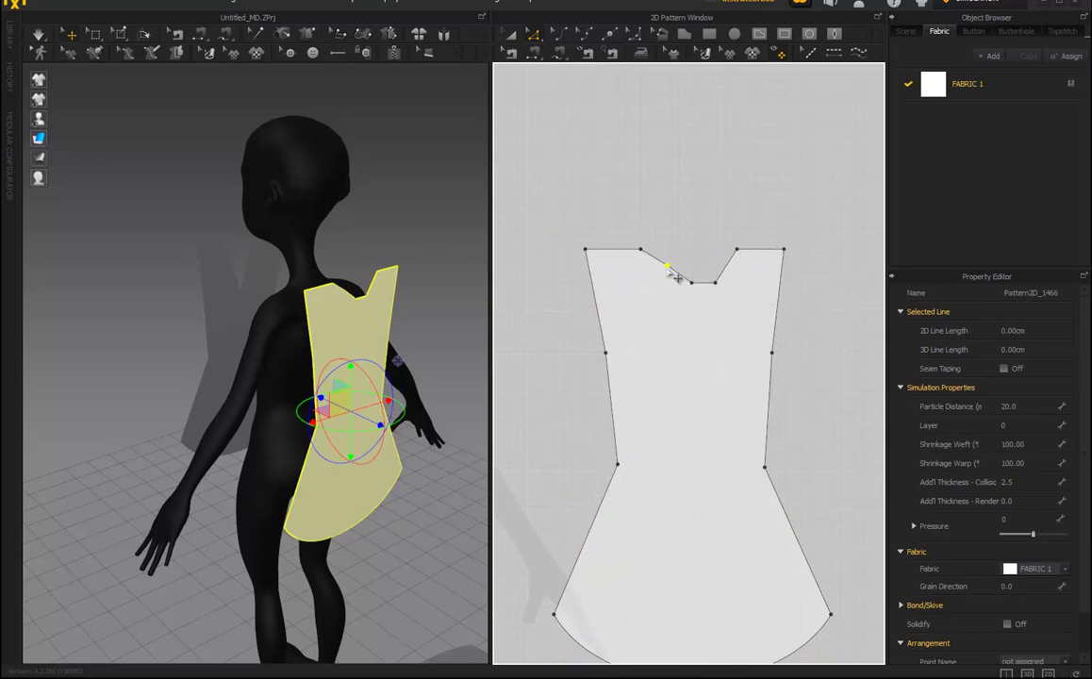
Step: Delete the two intermediate neckline points of the back piece and raise its center point slightly for a shallower neckline
{"action": "key", "text": "Delete"}
{"action": "left_click", "coordinate": [724, 294]}
{"action": "key", "text": "Delete"}
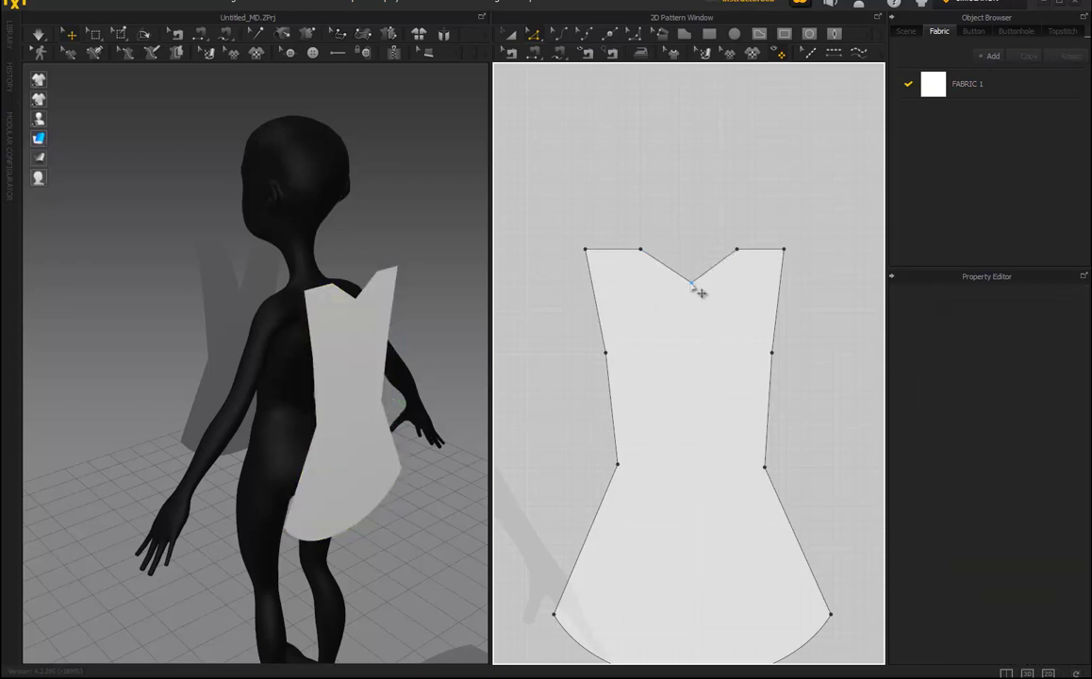
{"action": "left_click", "coordinate": [695, 280]}
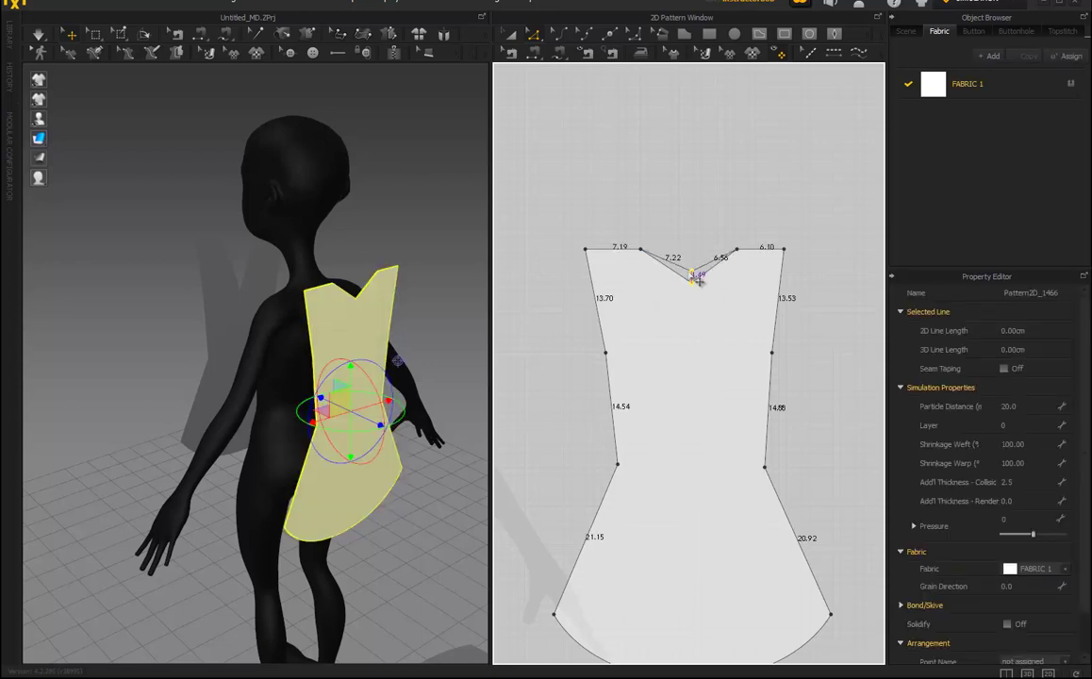
Step: Bend both segments of the back piece's neckline into shallow downward curves with Edit Curvature
{"action": "left_click", "coordinate": [558, 35]}
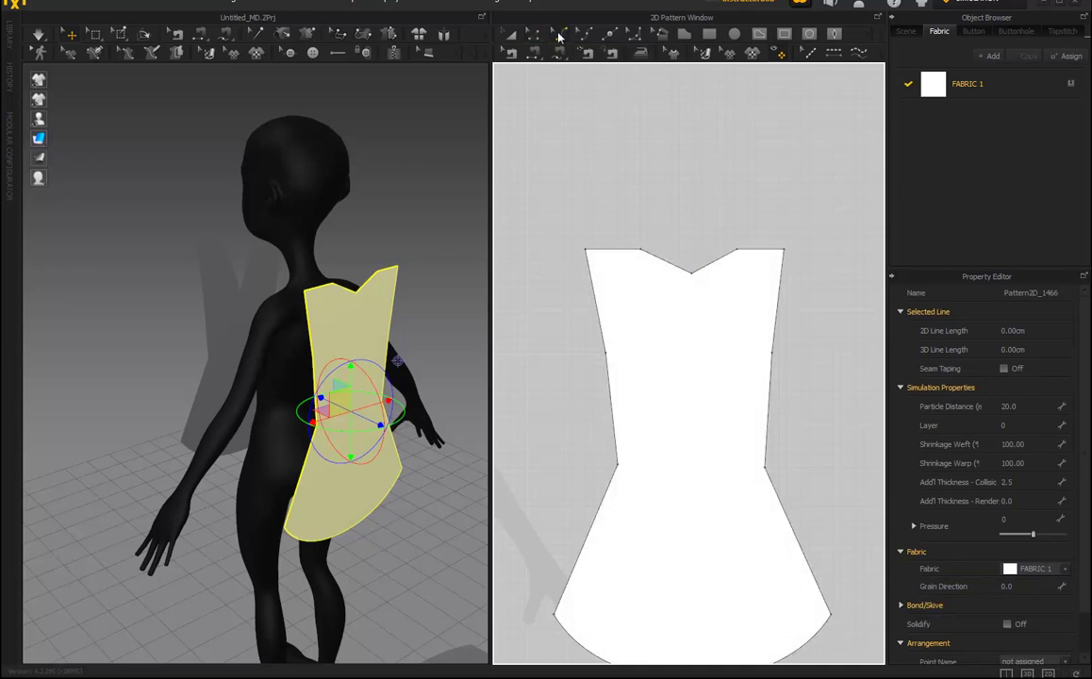
{"action": "left_click", "coordinate": [698, 274]}
{"action": "left_click_drag", "start_coordinate": [682, 276], "coordinate": [679, 272]}
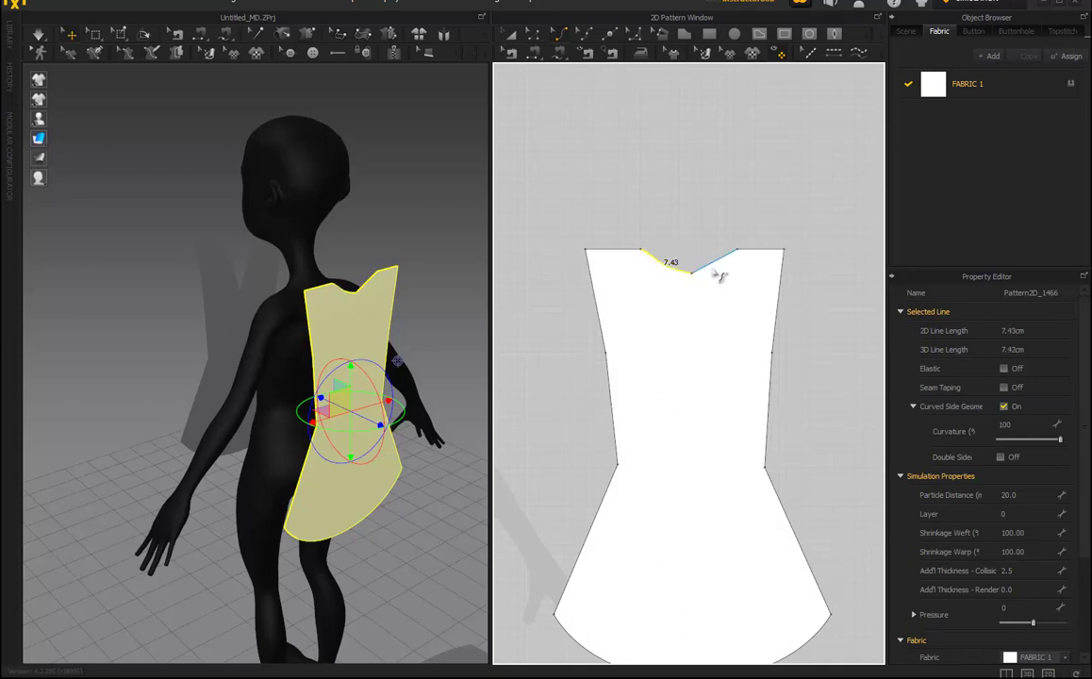
{"action": "left_click", "coordinate": [704, 281]}
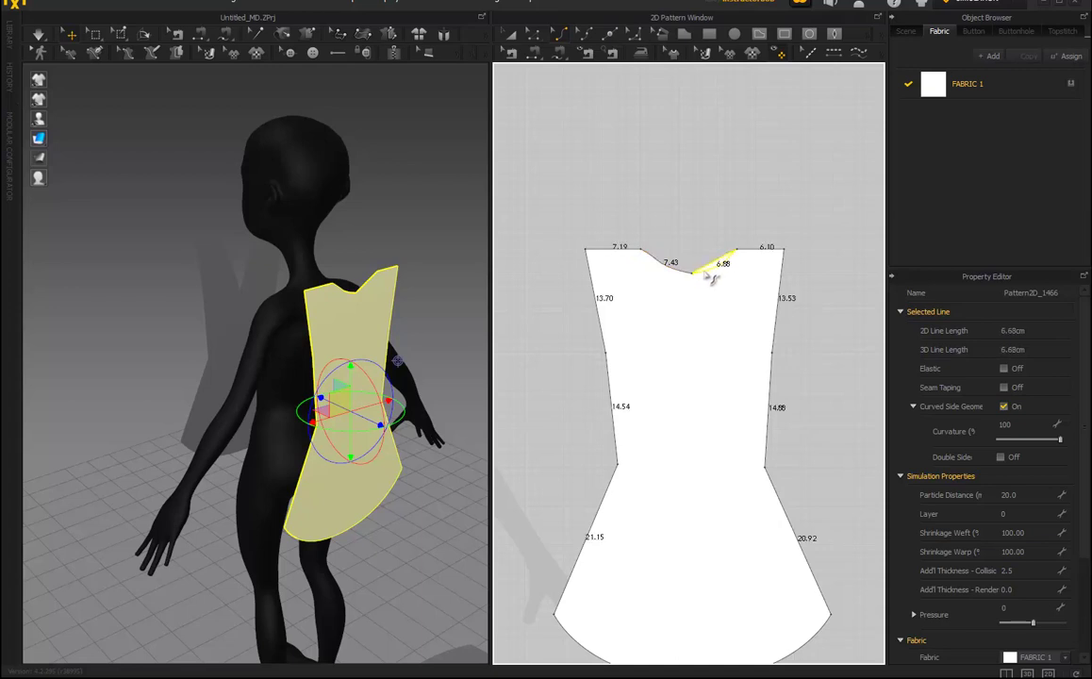
{"action": "left_click_drag", "start_coordinate": [725, 320], "coordinate": [724, 320]}
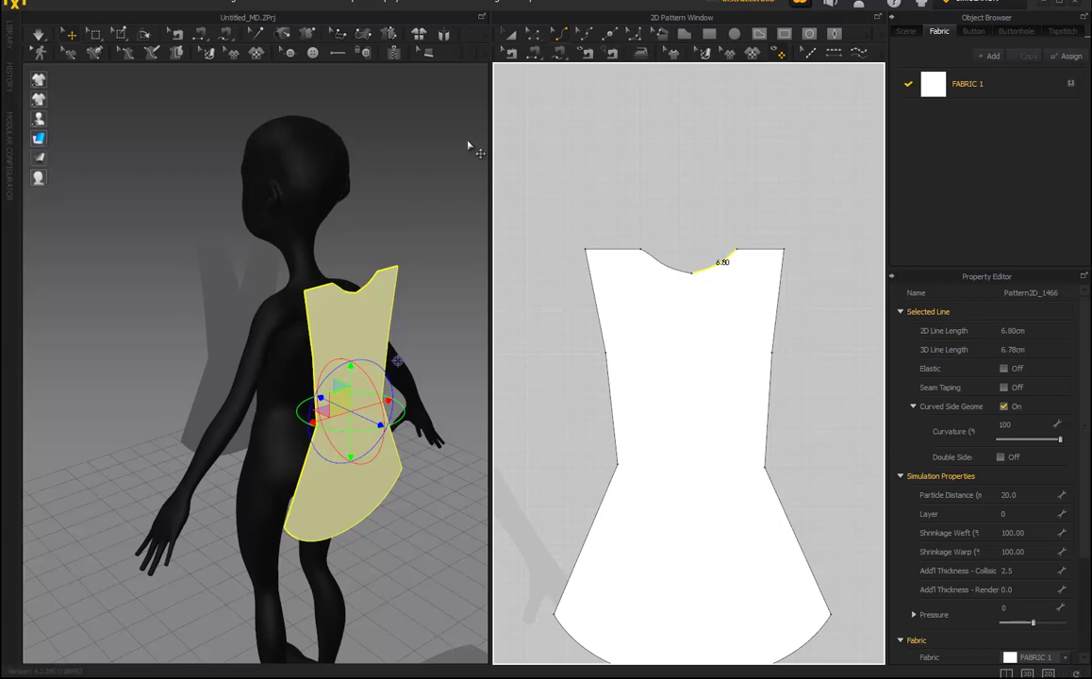
Step: Sew the front piece's shoulder edge to the matching back shoulder edge on the avatar's left side with Segment Sewing
{"action": "right_click_drag", "start_coordinate": [387, 340], "coordinate": [474, 351]}
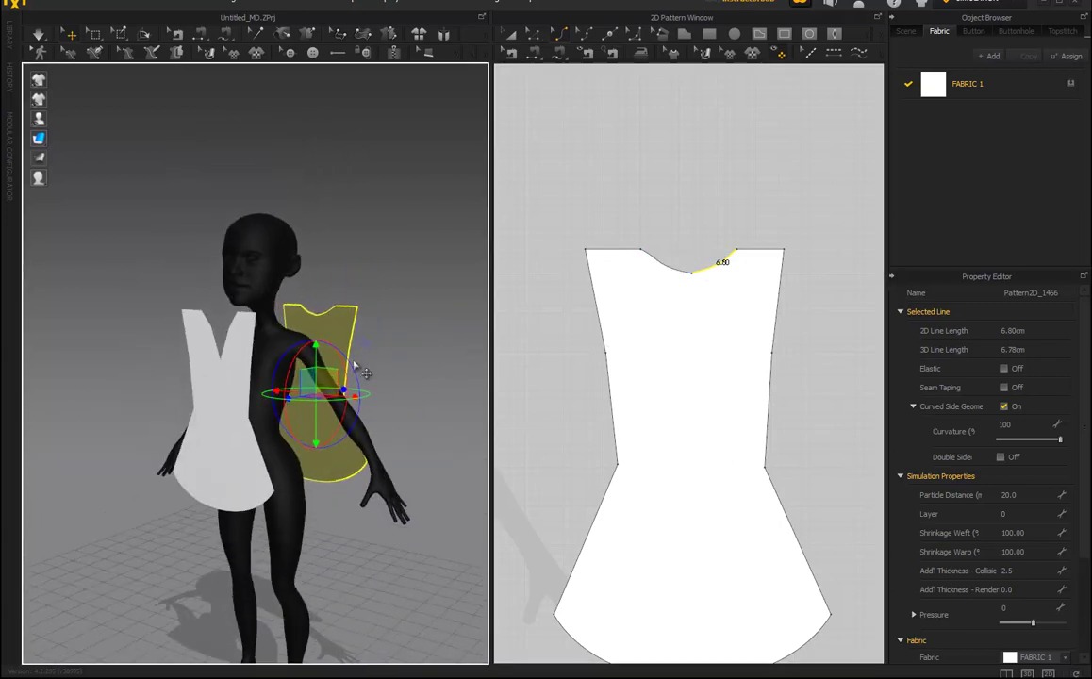
{"action": "right_click_drag", "start_coordinate": [334, 373], "coordinate": [416, 334]}
{"action": "scroll", "coordinate": [456, 341], "scroll_direction": "up", "scroll_amount": 3}
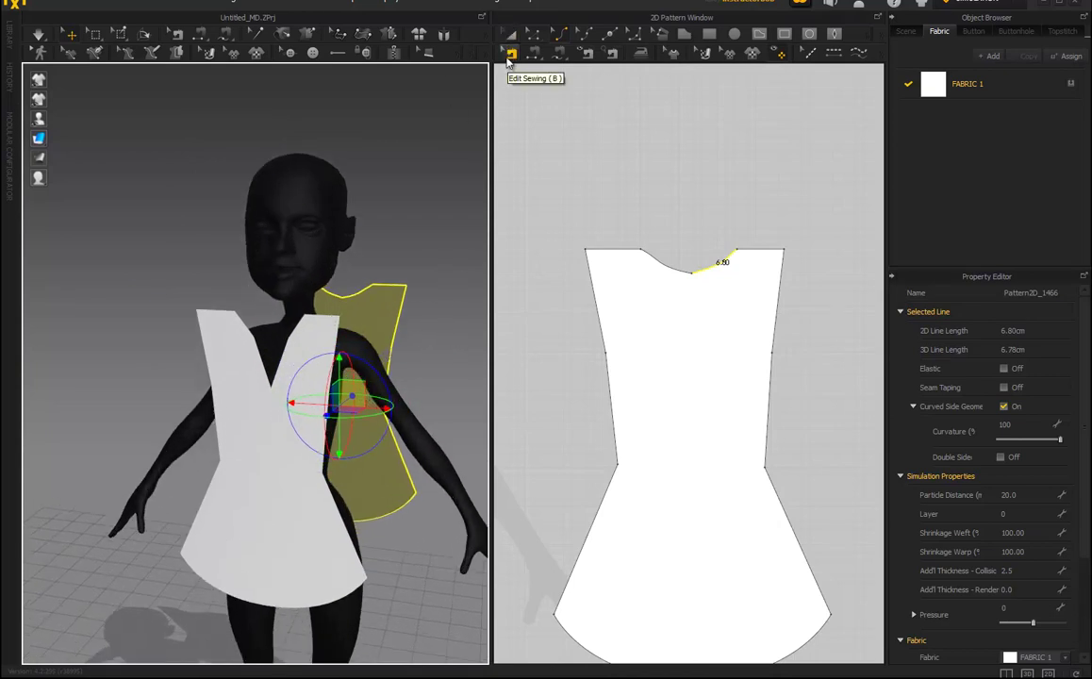
{"action": "left_click", "coordinate": [529, 56]}
{"action": "scroll", "coordinate": [726, 233], "scroll_direction": "down", "scroll_amount": 2}
{"action": "scroll", "coordinate": [726, 233], "scroll_direction": "down", "scroll_amount": 3}
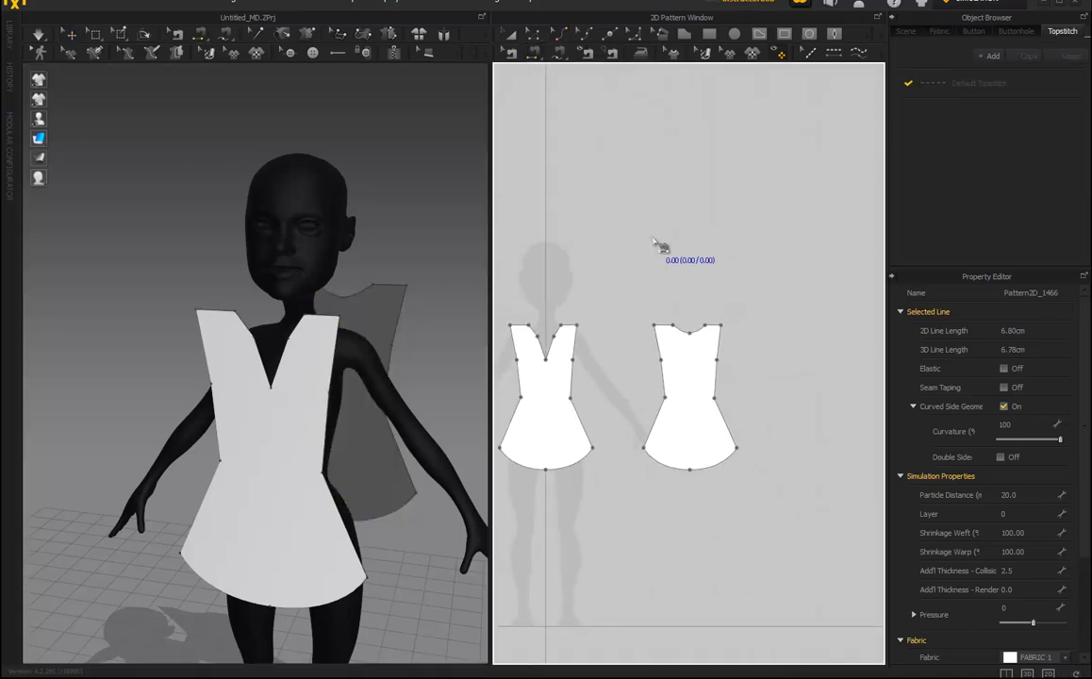
{"action": "middle_click_drag", "start_coordinate": [650, 251], "coordinate": [738, 242]}
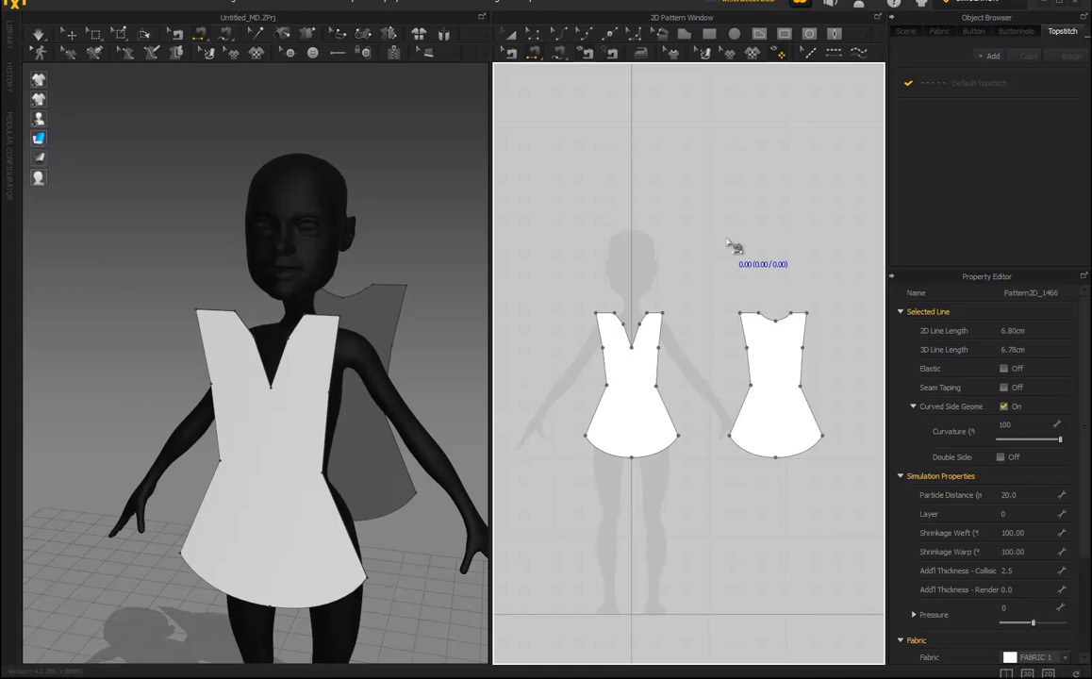
{"action": "scroll", "coordinate": [599, 383], "scroll_direction": "up", "scroll_amount": 3}
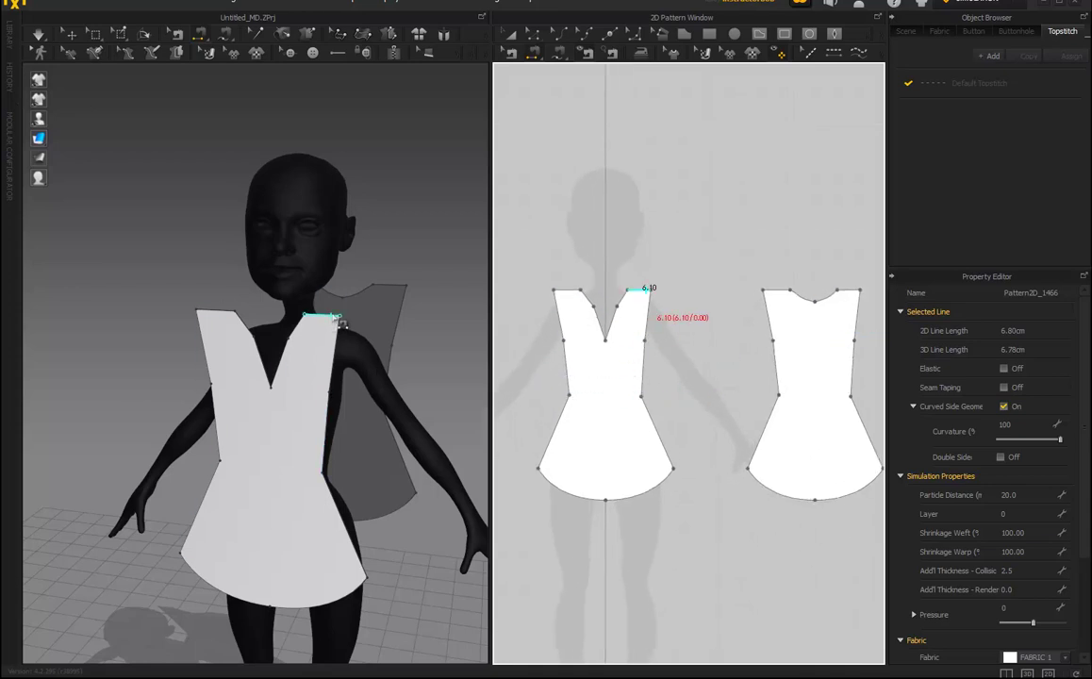
{"action": "scroll", "coordinate": [322, 322], "scroll_direction": "up", "scroll_amount": 3}
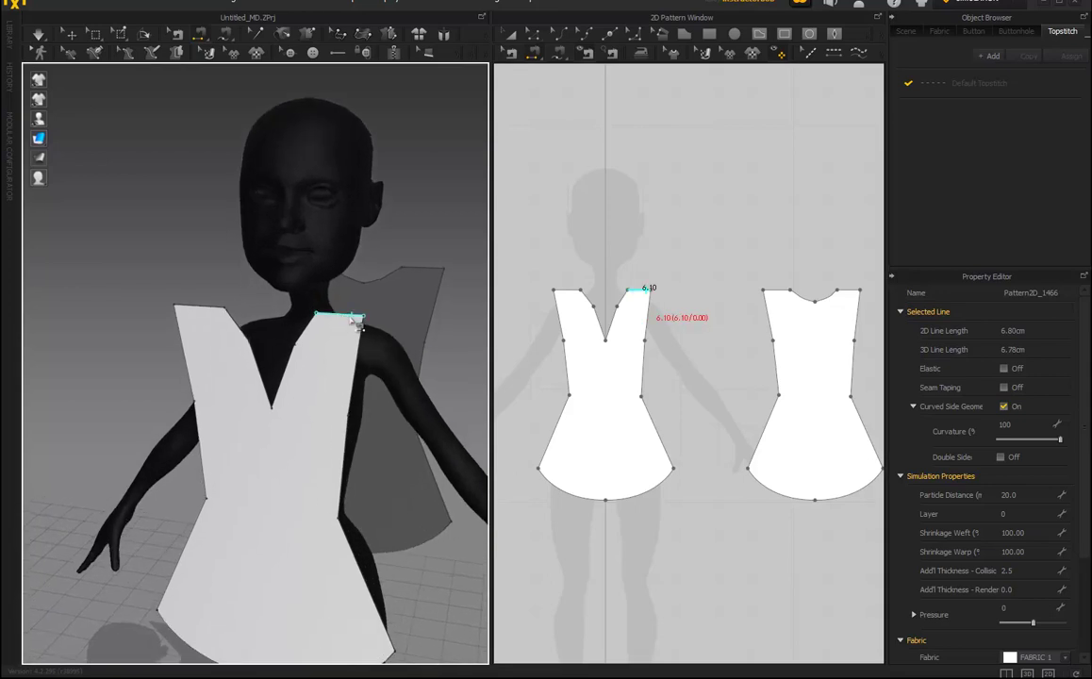
{"action": "left_click", "coordinate": [434, 273]}
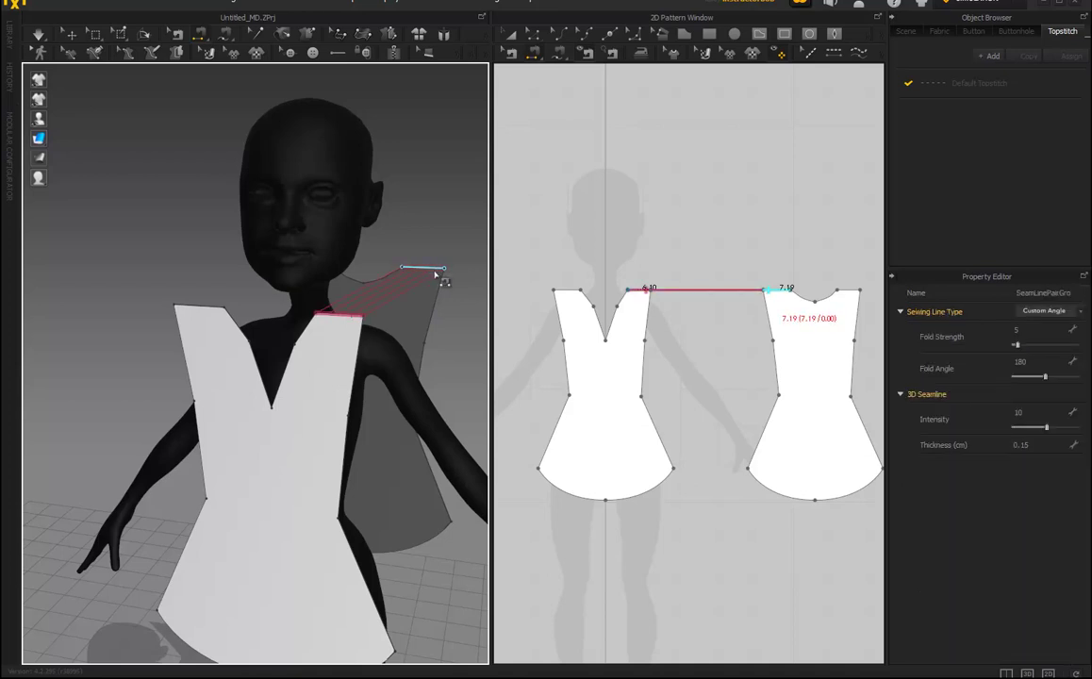
Step: Sew the front and back shoulder edges together on the avatar's right side
{"action": "right_click_drag", "start_coordinate": [434, 292], "coordinate": [334, 343]}
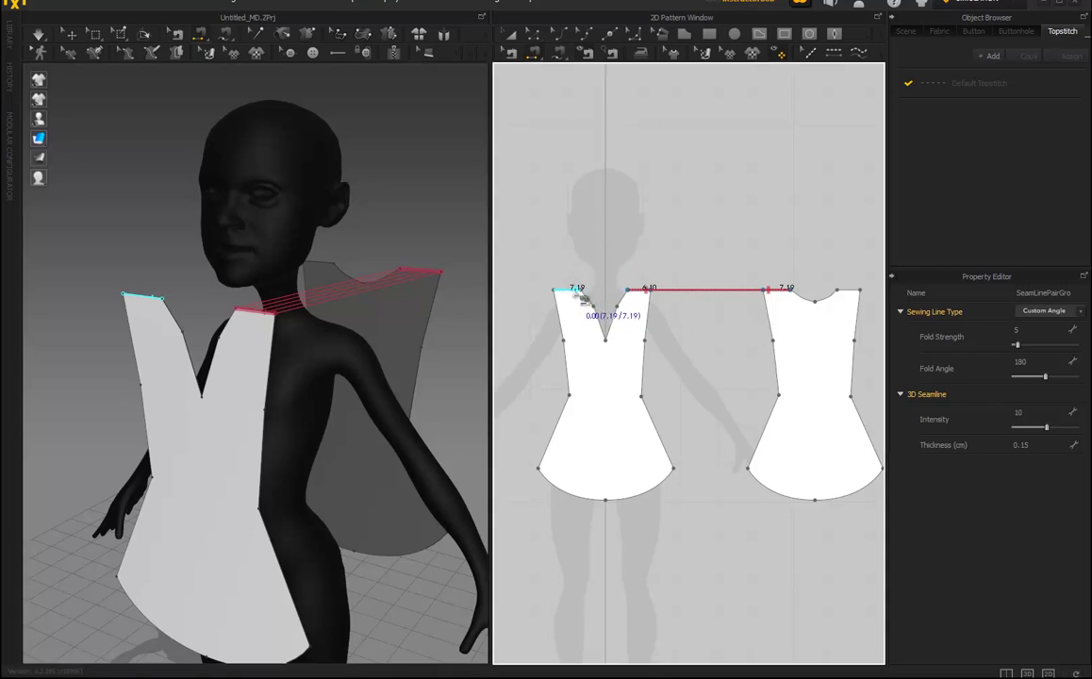
{"action": "left_click", "coordinate": [581, 294]}
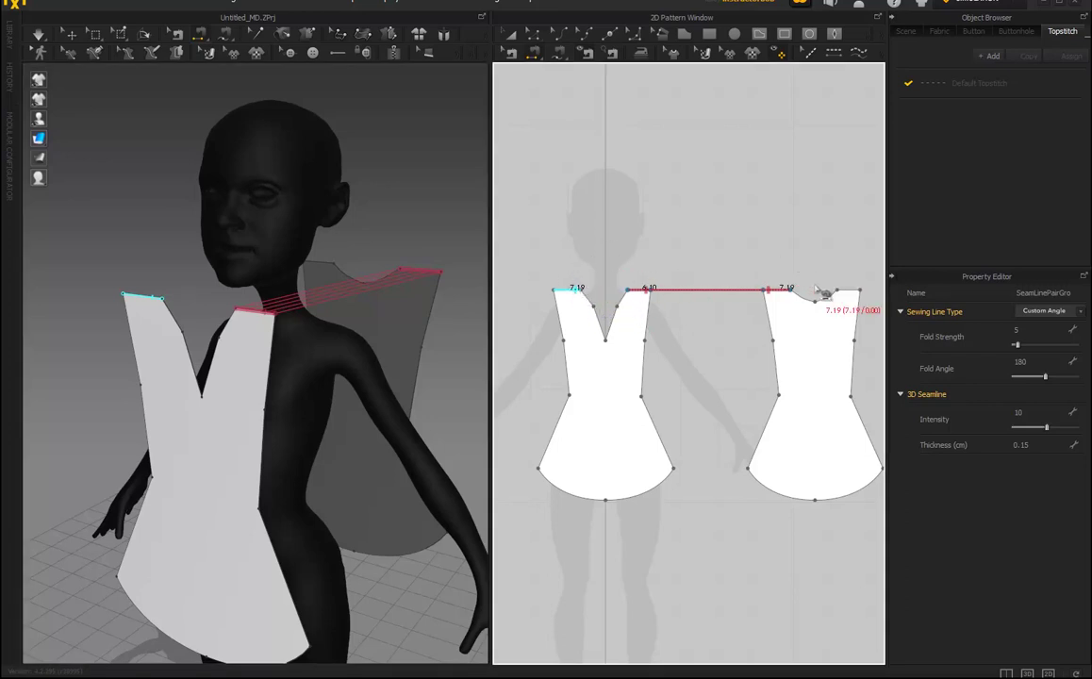
{"action": "left_click", "coordinate": [853, 296]}
Step: Sew the front and back pieces together along the torso and skirt side edges on the avatar's left, leaving the armhole open
{"action": "right_click_drag", "start_coordinate": [305, 346], "coordinate": [283, 341]}
{"action": "right_click_drag", "start_coordinate": [176, 285], "coordinate": [286, 368]}
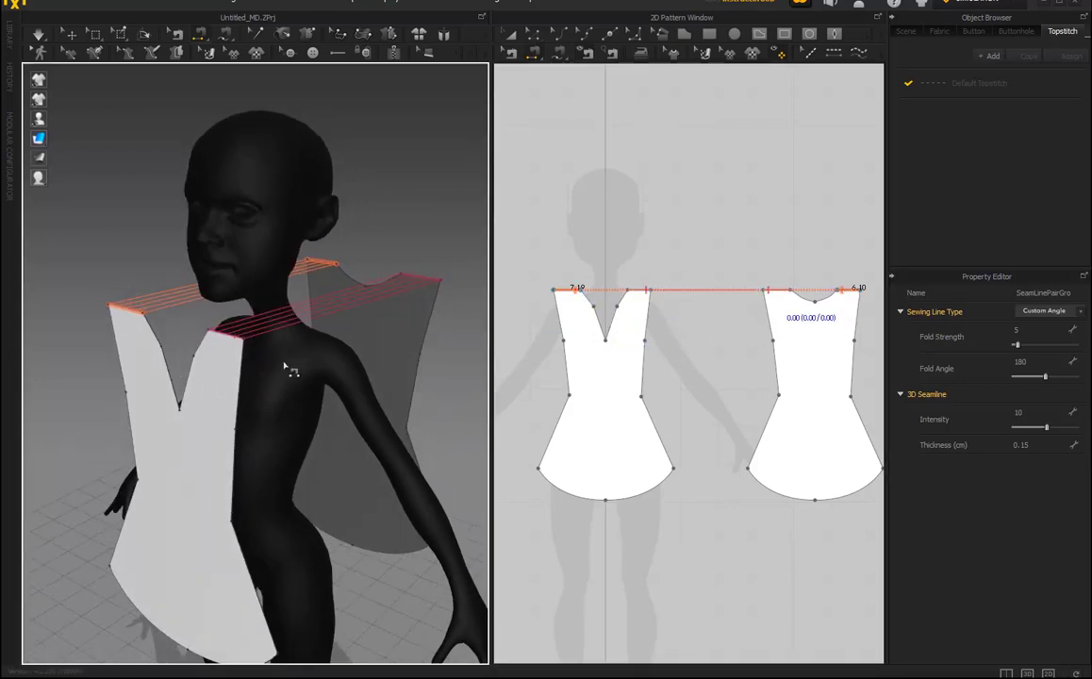
{"action": "left_click", "coordinate": [420, 283]}
{"action": "right_click_drag", "start_coordinate": [396, 369], "coordinate": [432, 384]}
{"action": "right_click_drag", "start_coordinate": [300, 396], "coordinate": [278, 366]}
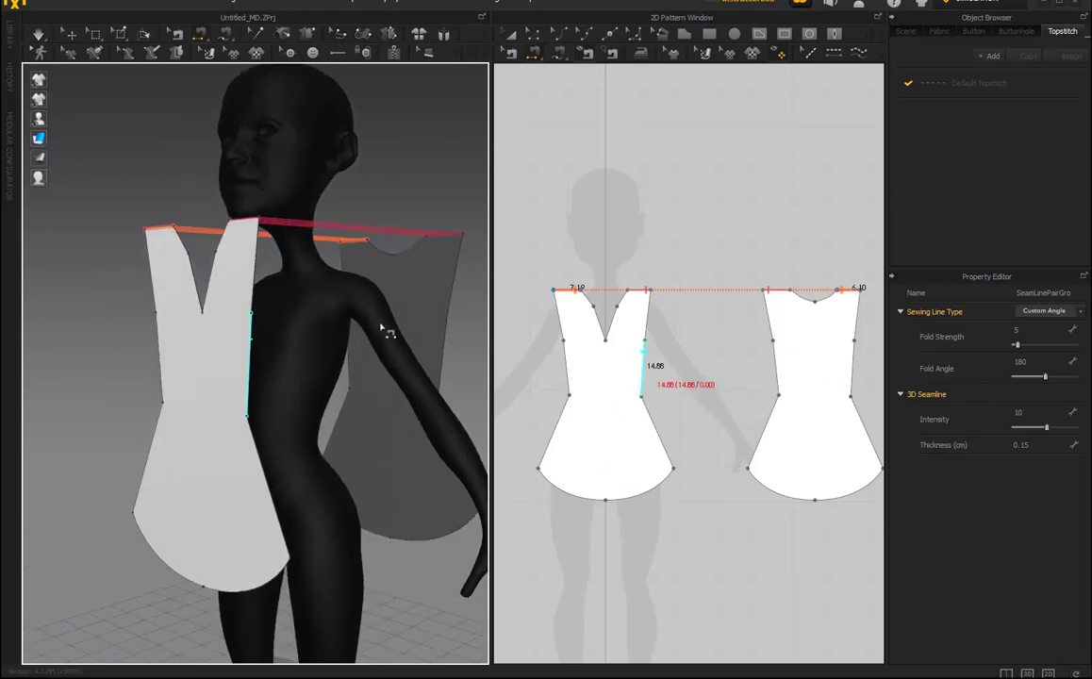
{"action": "left_click", "coordinate": [447, 343]}
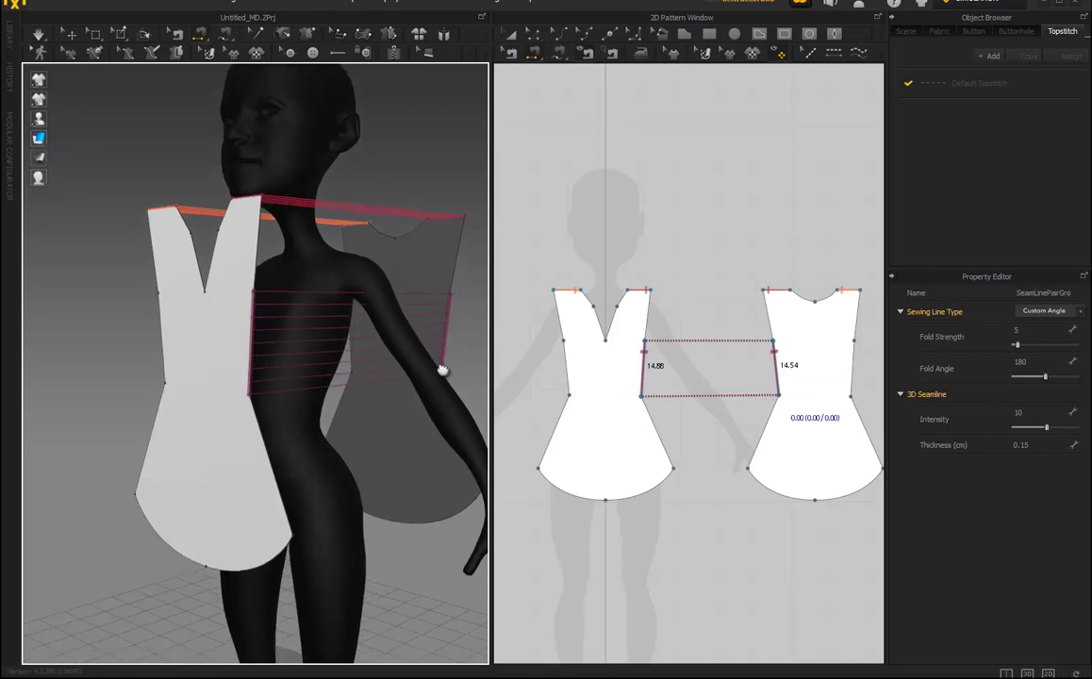
{"action": "left_click", "coordinate": [653, 429]}
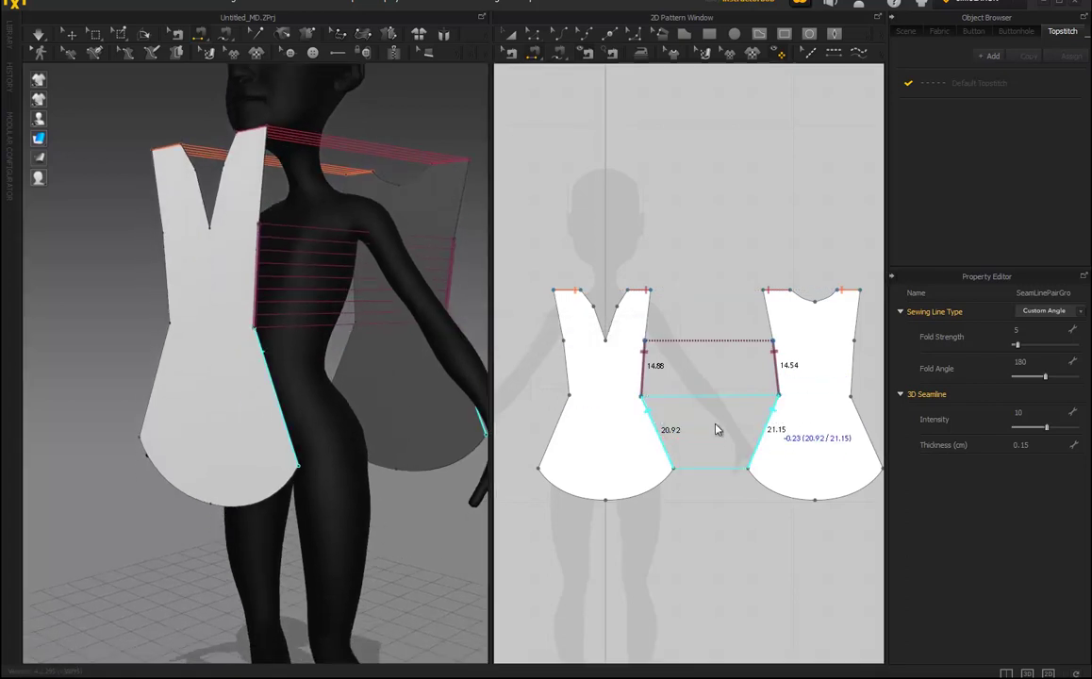
{"action": "left_click", "coordinate": [685, 398]}
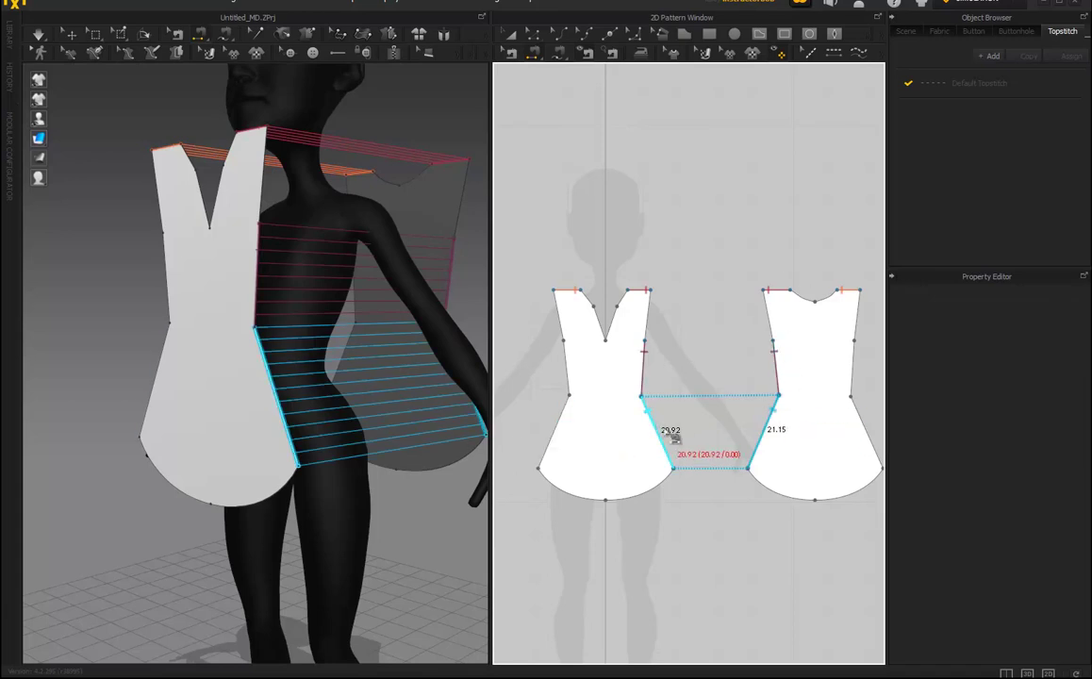
Step: Sew the torso and skirt side edges of the front and back pieces together on the avatar's right, leaving the armhole open
{"action": "middle_click_drag", "start_coordinate": [634, 408], "coordinate": [664, 416]}
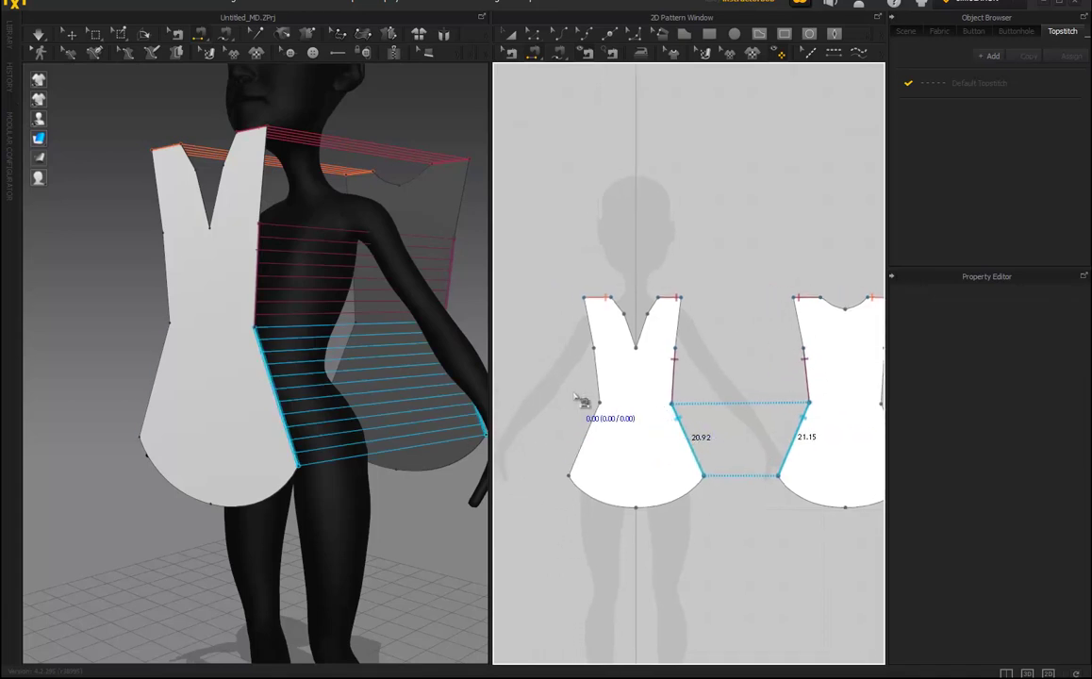
{"action": "left_click", "coordinate": [595, 361]}
{"action": "middle_click_drag", "start_coordinate": [760, 393], "coordinate": [697, 401]}
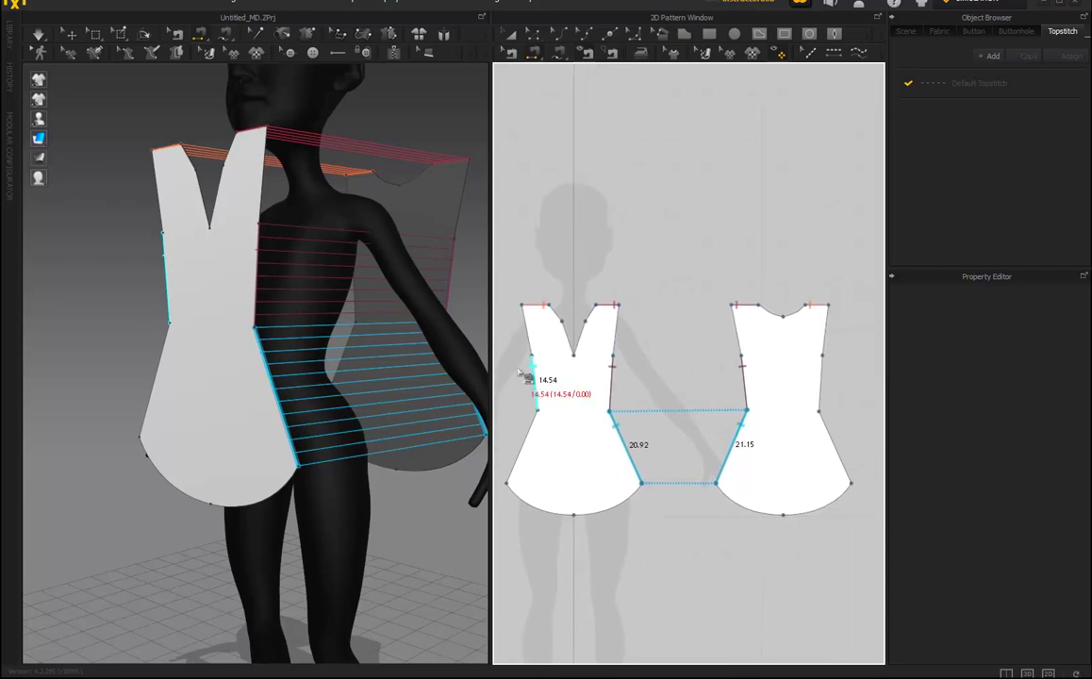
{"action": "left_click", "coordinate": [829, 378]}
{"action": "right_click_drag", "start_coordinate": [443, 349], "coordinate": [246, 330]}
{"action": "left_click", "coordinate": [542, 451]}
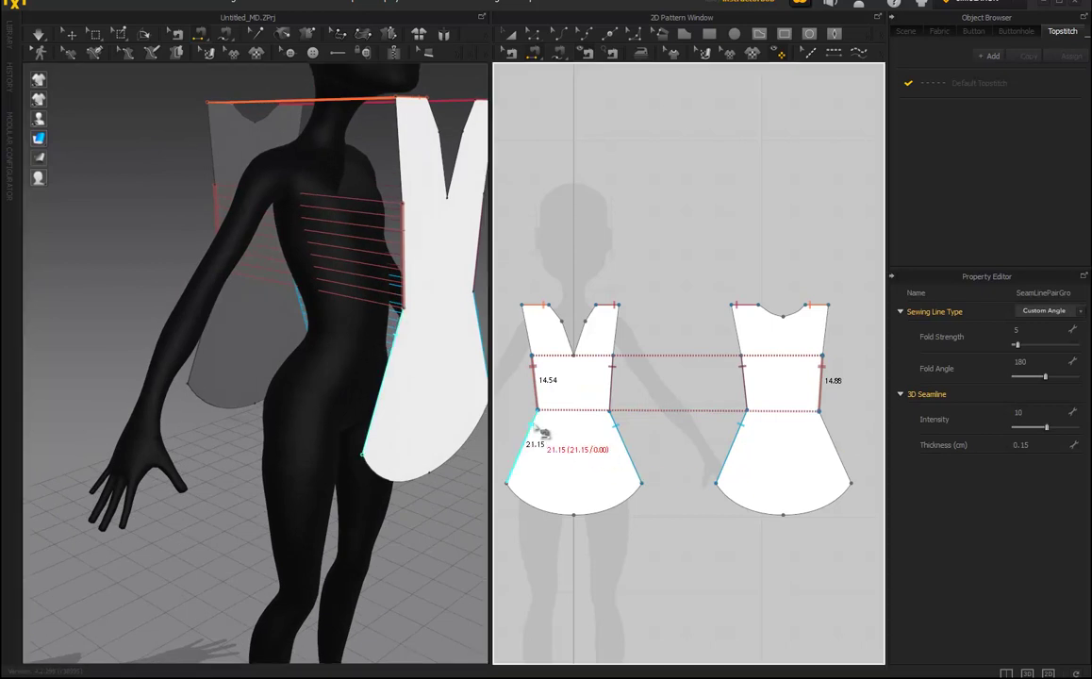
{"action": "left_click", "coordinate": [833, 437]}
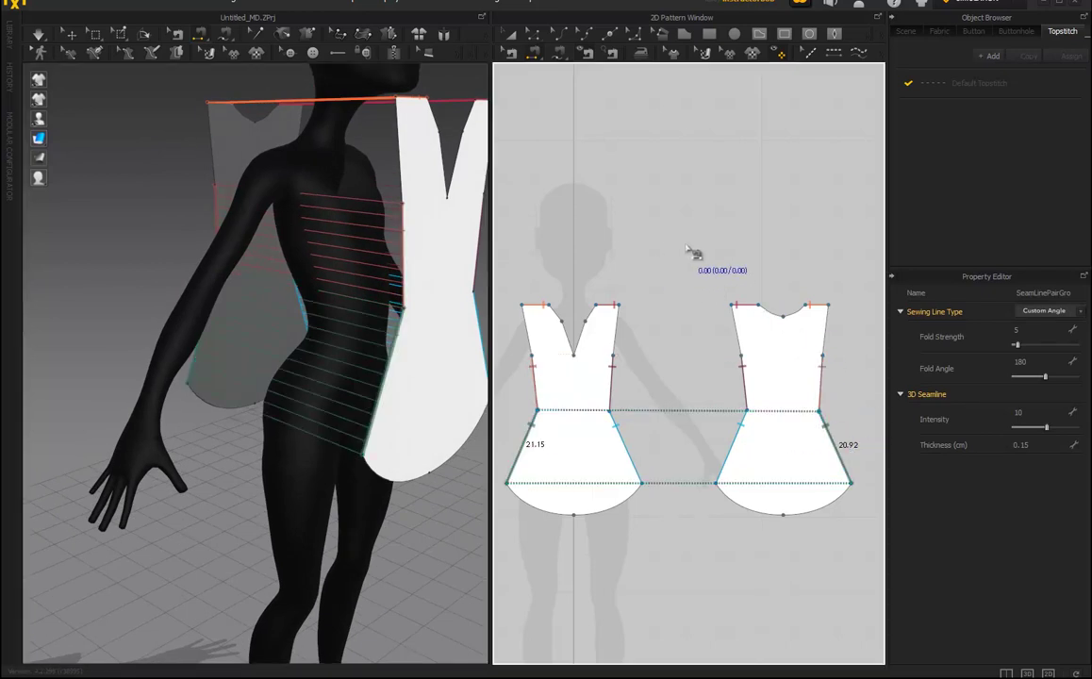
Step: Run the simulation to drape the sewn dress onto the avatar
{"action": "left_click", "coordinate": [511, 34]}
{"action": "middle_click_drag", "start_coordinate": [699, 344], "coordinate": [670, 348]}
{"action": "scroll", "coordinate": [322, 378], "scroll_direction": "down", "scroll_amount": 5}
{"action": "right_click_drag", "start_coordinate": [321, 380], "coordinate": [269, 400]}
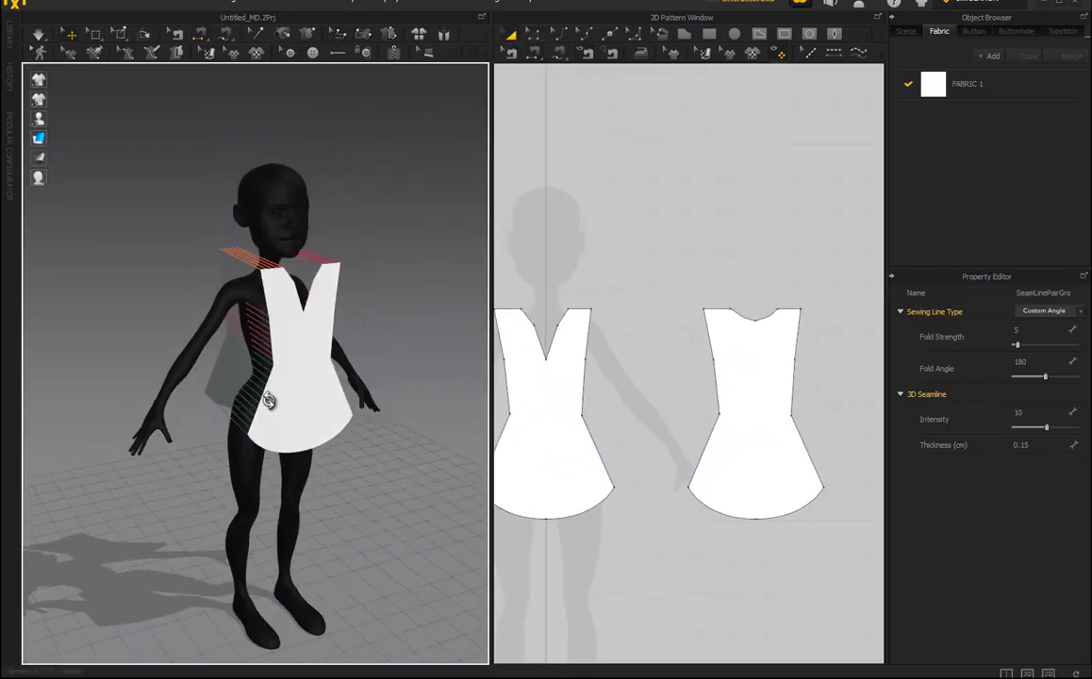
{"action": "left_click", "coordinate": [37, 36]}
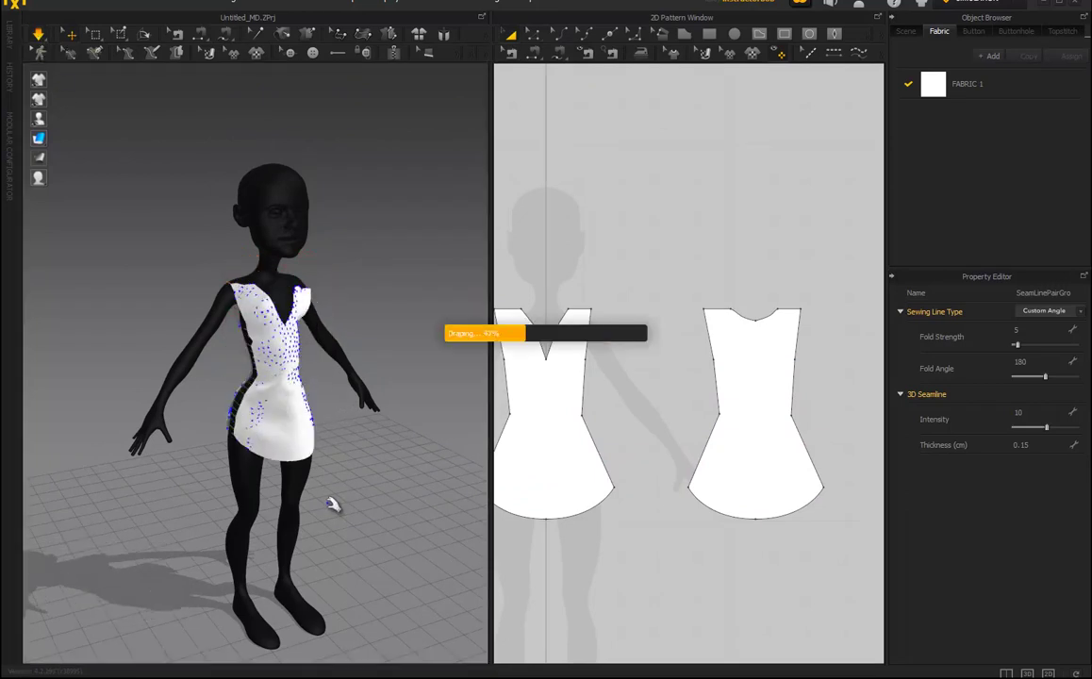
{"action": "mouse_move", "coordinate": [333, 503]}
{"action": "right_mouse_down"}
{"action": "mouse_move", "coordinate": [343, 468]}
{"action": "mouse_move", "coordinate": [401, 478]}
{"action": "mouse_move", "coordinate": [265, 454]}
{"action": "mouse_move", "coordinate": [338, 514]}
{"action": "mouse_move", "coordinate": [226, 496]}
{"action": "mouse_move", "coordinate": [348, 495]}
{"action": "right_mouse_up"}
{"action": "scroll", "coordinate": [402, 480], "scroll_direction": "up", "scroll_amount": 5}
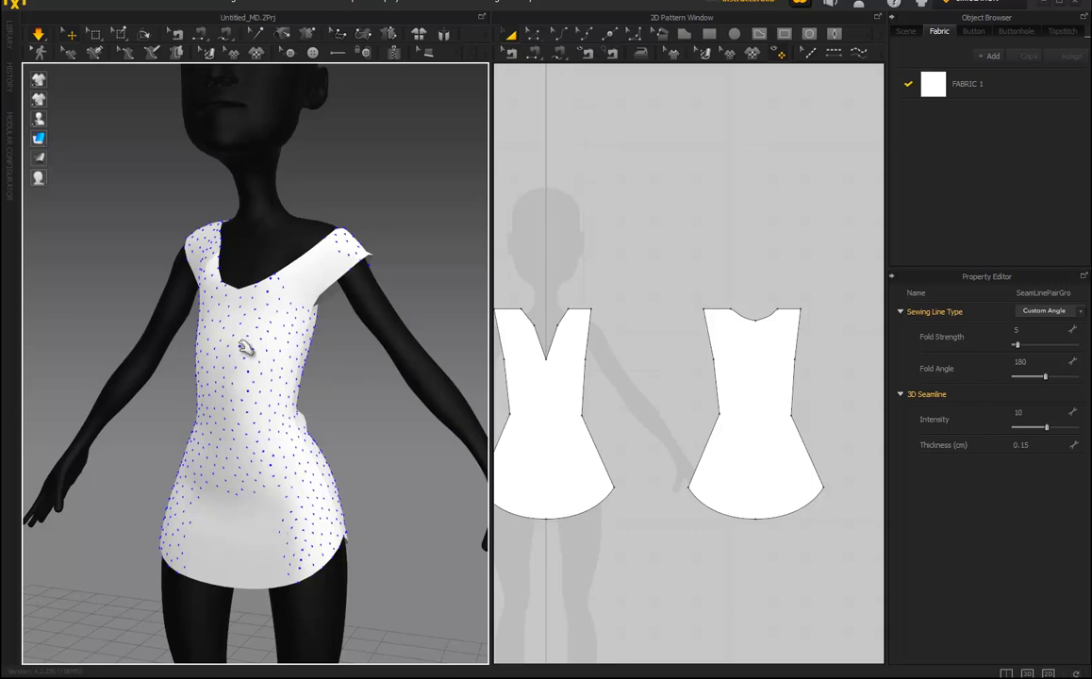
Step: Compare the garment's mesh and solid surface displays in the 3D view, leaving the mesh display on
{"action": "left_click", "coordinate": [40, 140]}
{"action": "left_click", "coordinate": [114, 140]}
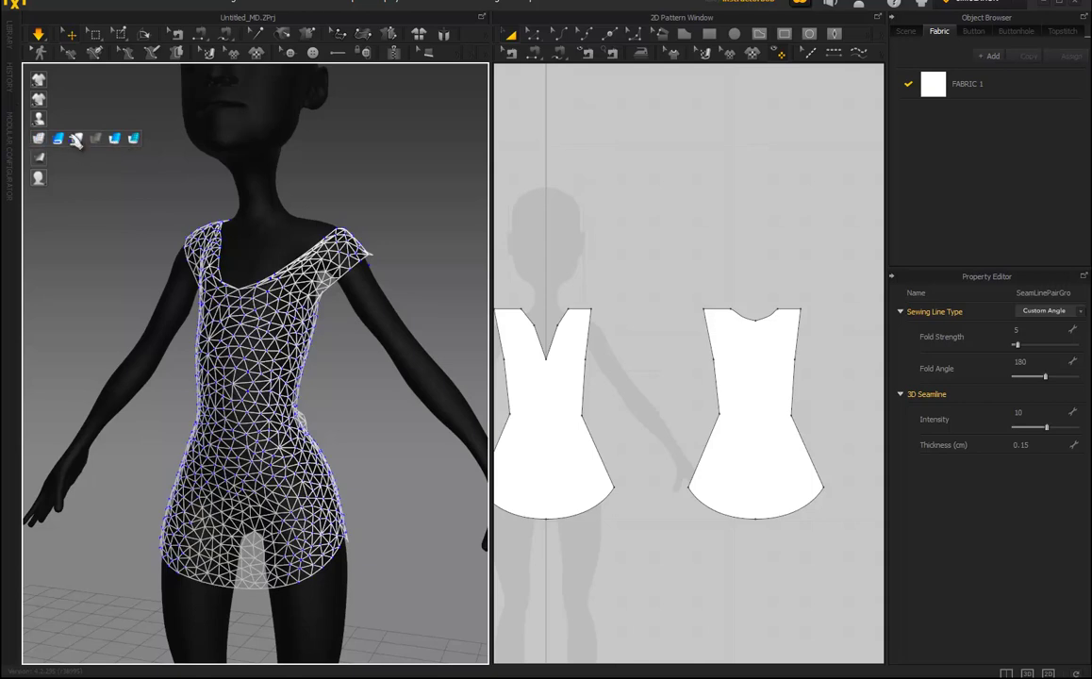
{"action": "left_click", "coordinate": [78, 140]}
{"action": "right_click_drag", "start_coordinate": [433, 446], "coordinate": [255, 195]}
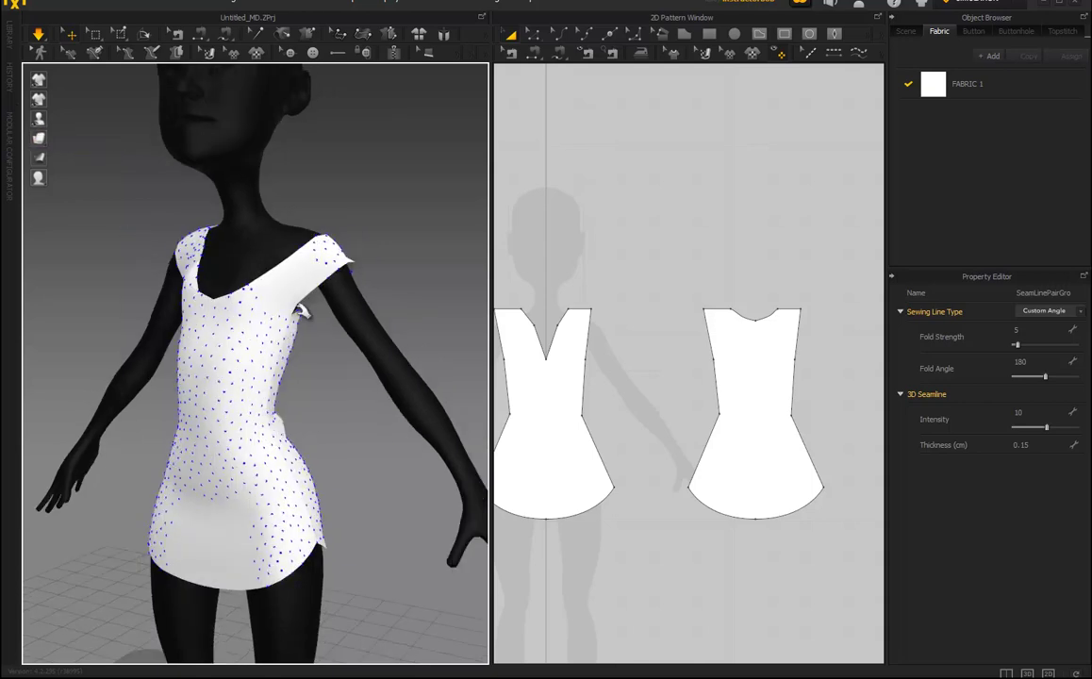
{"action": "left_click", "coordinate": [41, 141]}
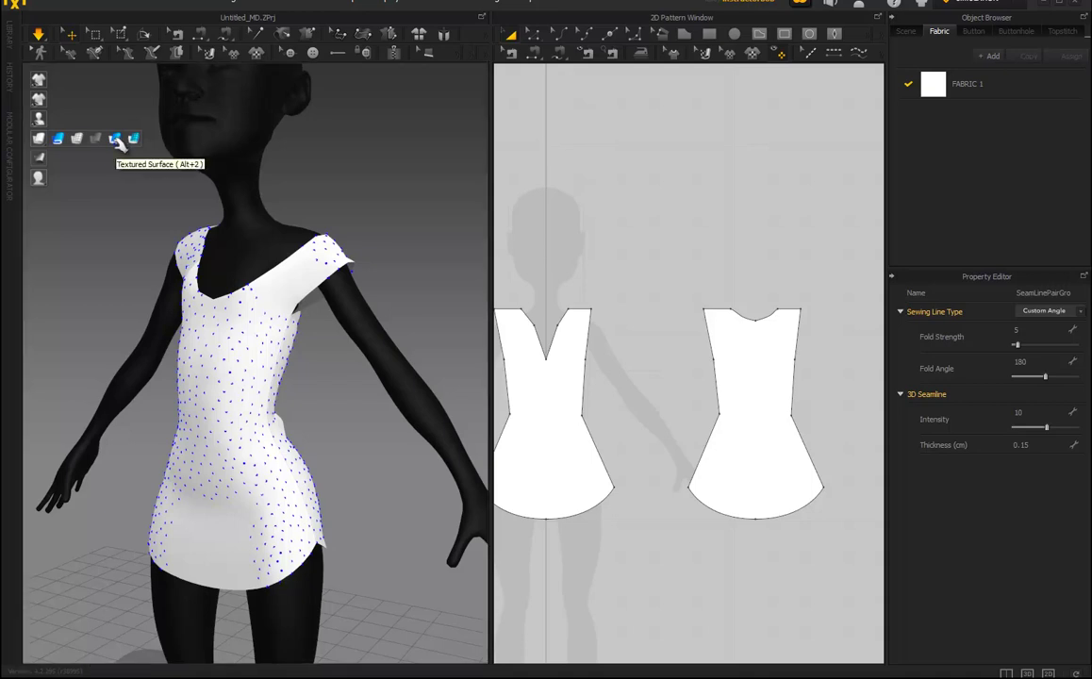
{"action": "left_click", "coordinate": [116, 139]}
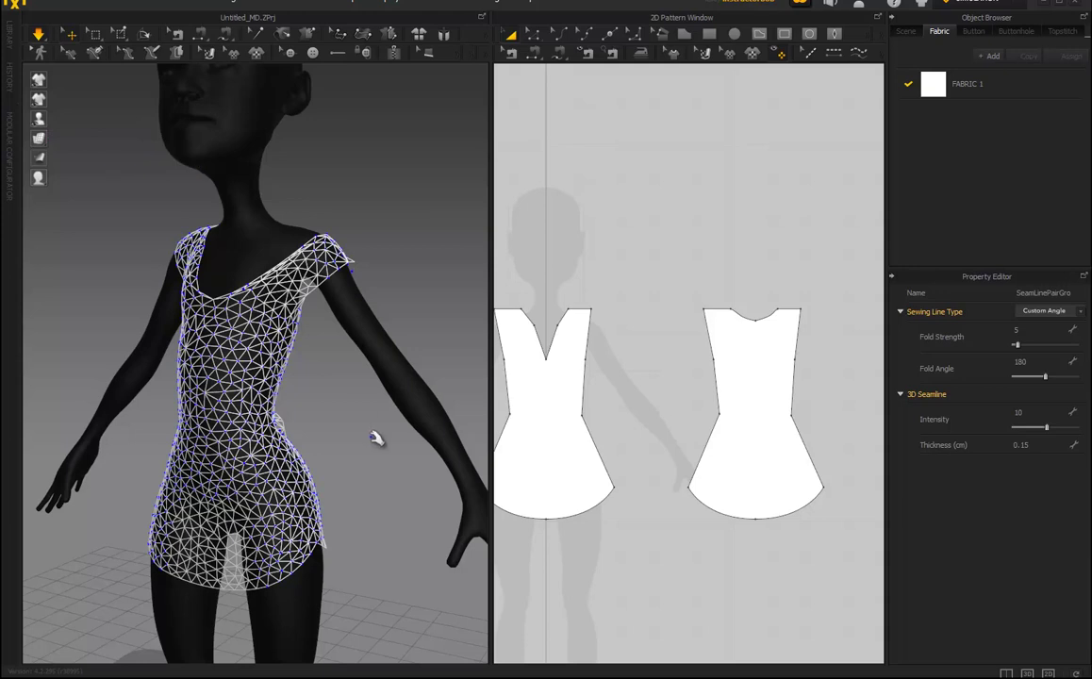
{"action": "mouse_move", "coordinate": [361, 436]}
{"action": "right_mouse_down"}
{"action": "mouse_move", "coordinate": [378, 427]}
{"action": "mouse_move", "coordinate": [364, 431]}
{"action": "right_mouse_up"}
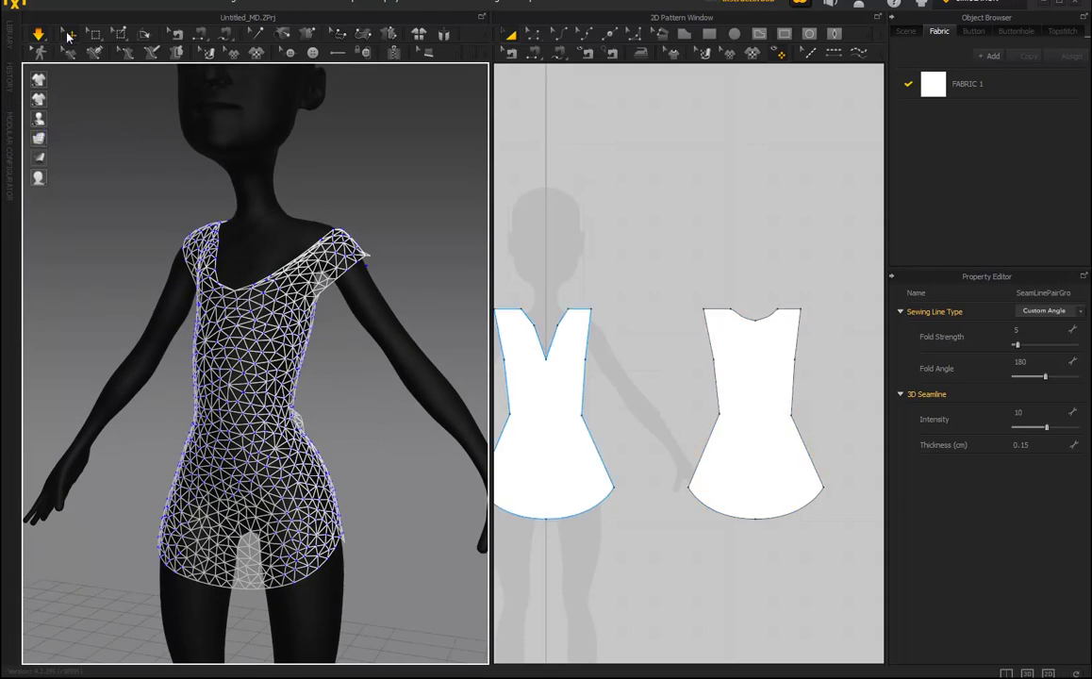
Step: Select both the front and back pieces and set their Particle Distance to 10
{"action": "left_click", "coordinate": [282, 309]}
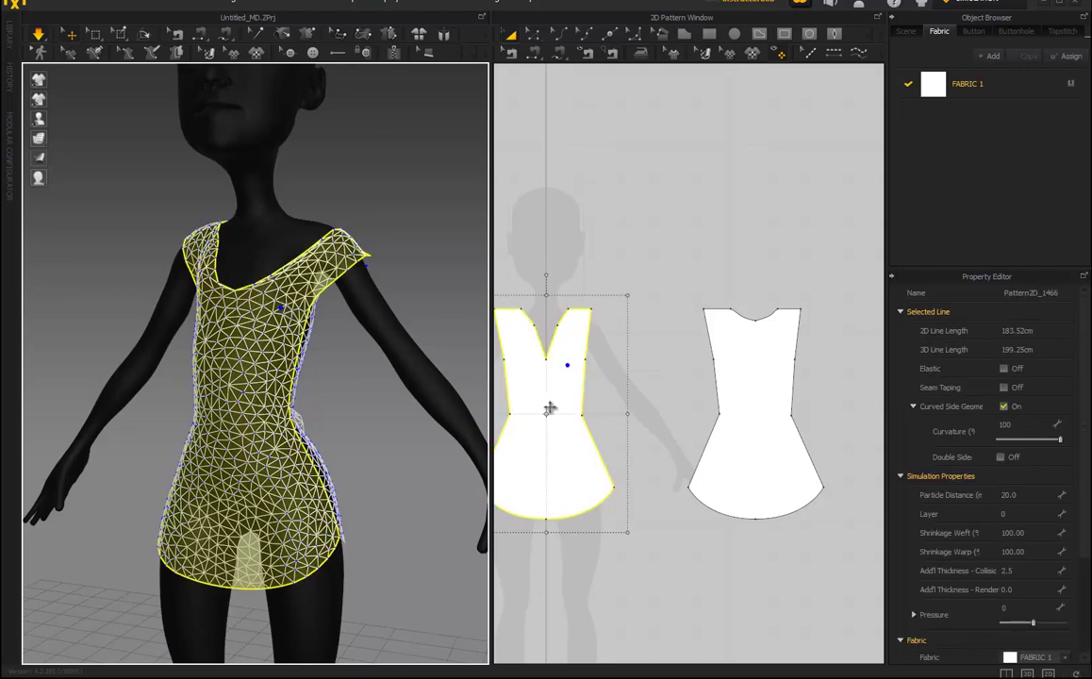
{"action": "left_click", "coordinate": [758, 379], "text": "shift"}
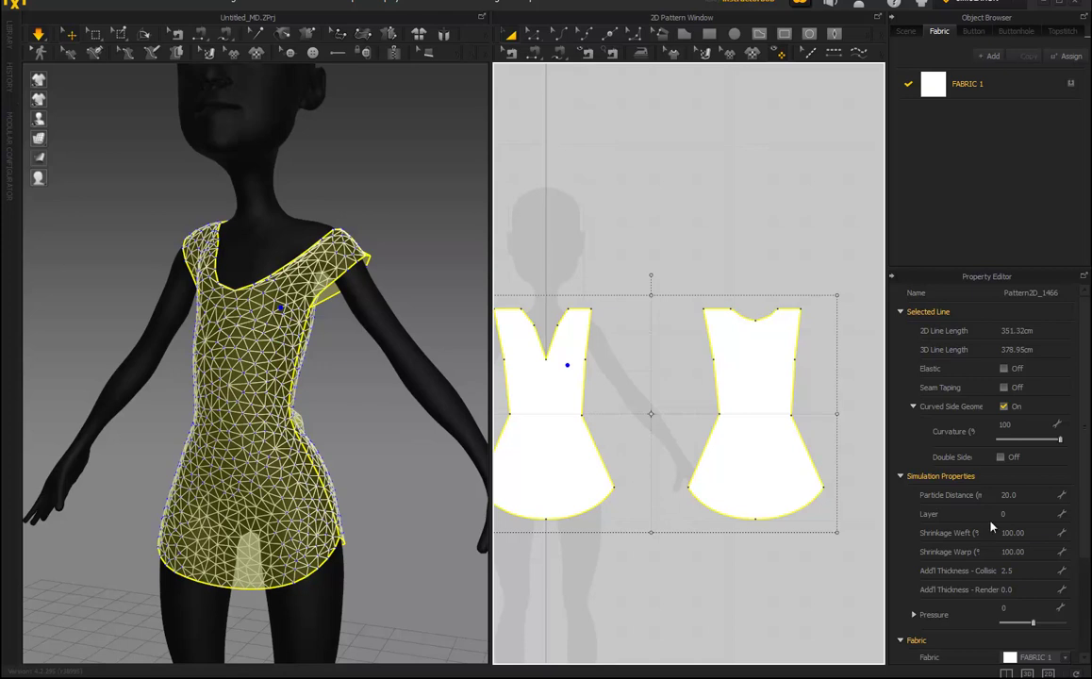
{"action": "left_click", "coordinate": [1019, 493]}
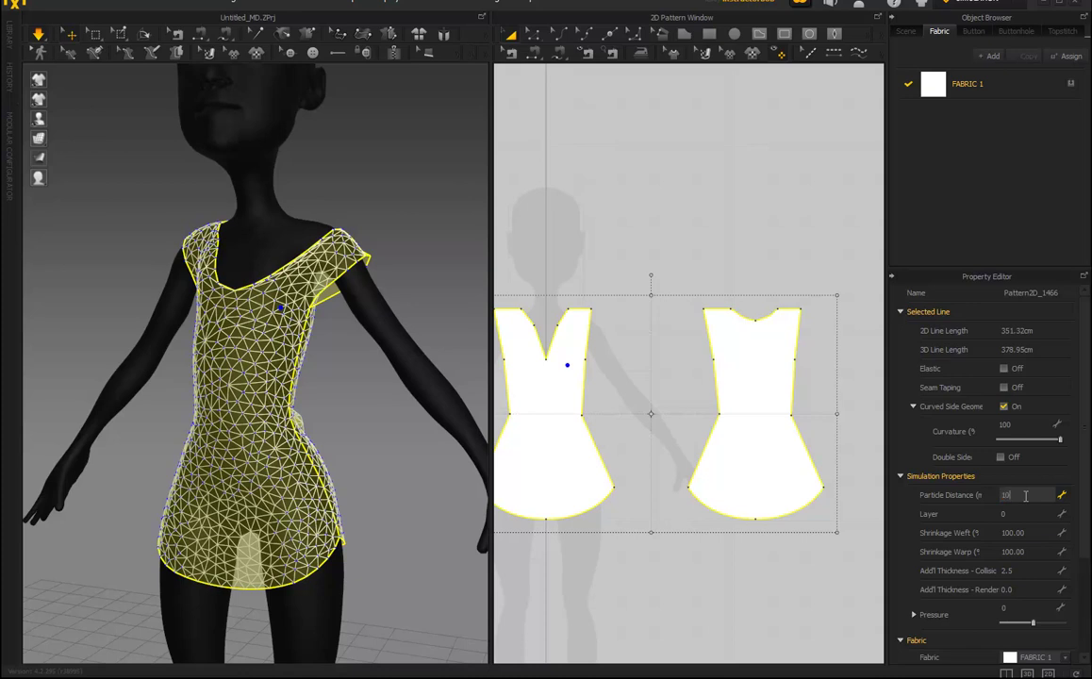
{"action": "key", "text": "Return"}
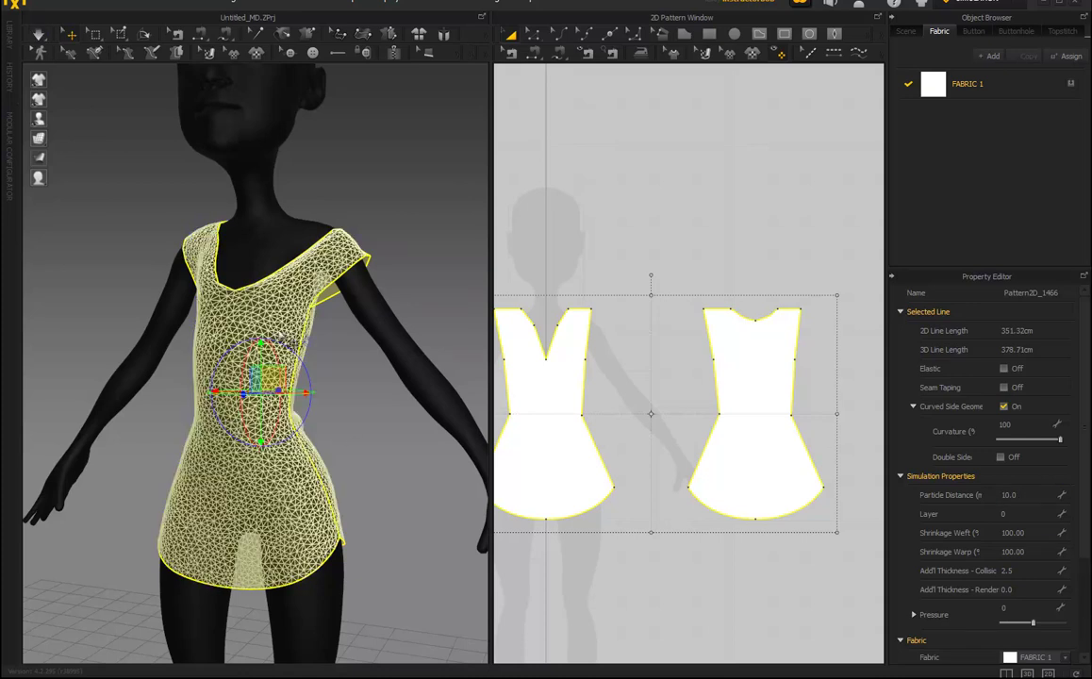
Step: Set the Particle Distance of the selected front and back pieces to 5
{"action": "right_click_drag", "start_coordinate": [377, 409], "coordinate": [330, 426]}
{"action": "left_click", "coordinate": [997, 494]}
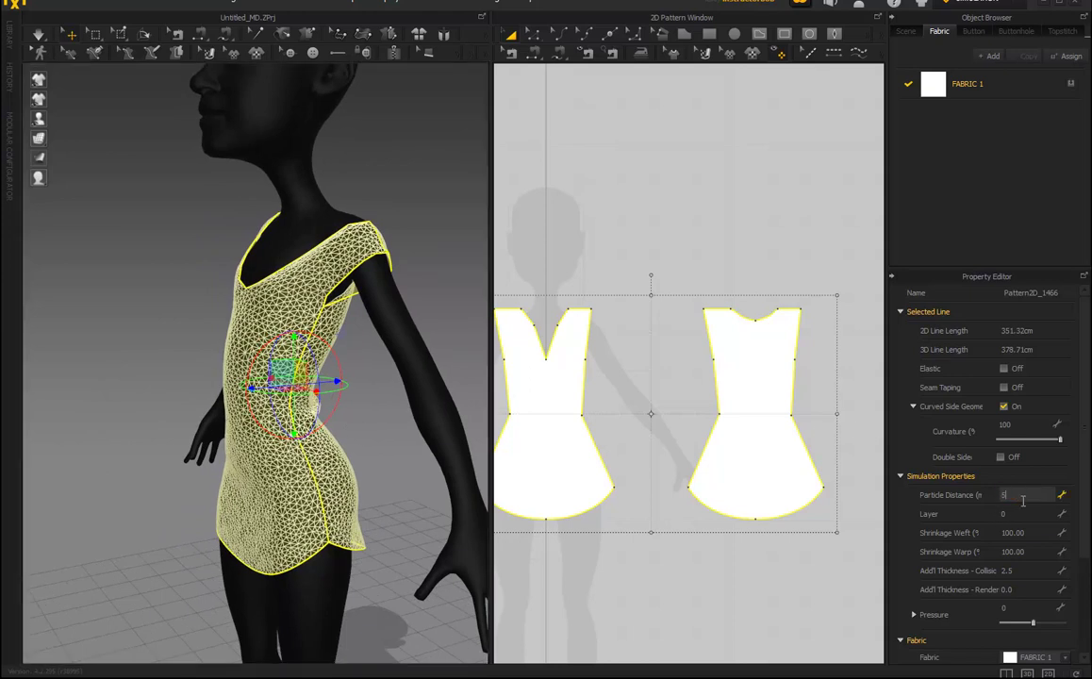
{"action": "type", "text": "5"}
{"action": "key", "text": "Return"}
Step: Run the simulation and pull the dress strap on the avatar's left up and inward over the shoulder
{"action": "right_click_drag", "start_coordinate": [292, 412], "coordinate": [364, 448]}
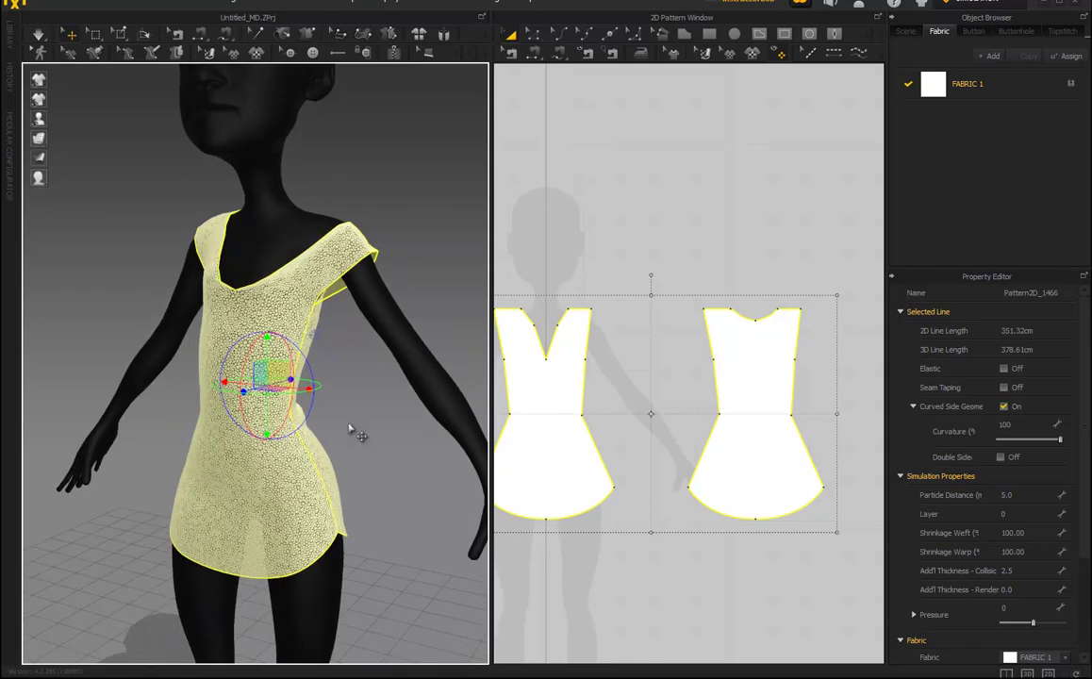
{"action": "key", "text": "space"}
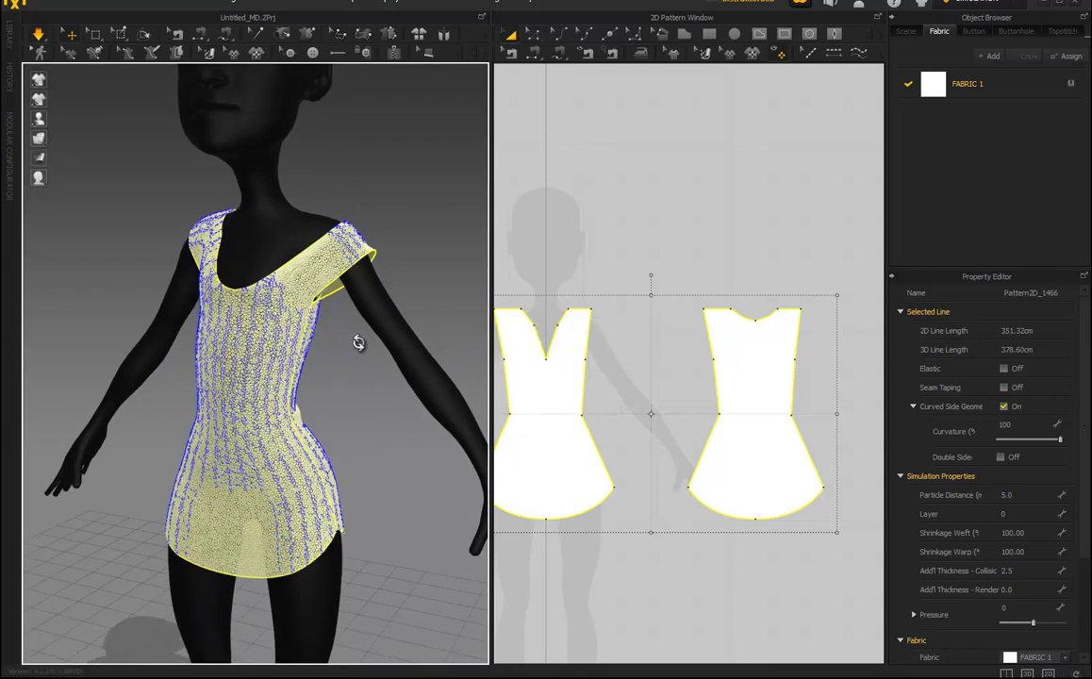
{"action": "right_click_drag", "start_coordinate": [360, 342], "coordinate": [385, 346]}
{"action": "middle_click_drag", "start_coordinate": [385, 368], "coordinate": [380, 428]}
{"action": "scroll", "coordinate": [349, 417], "scroll_direction": "up", "scroll_amount": 3}
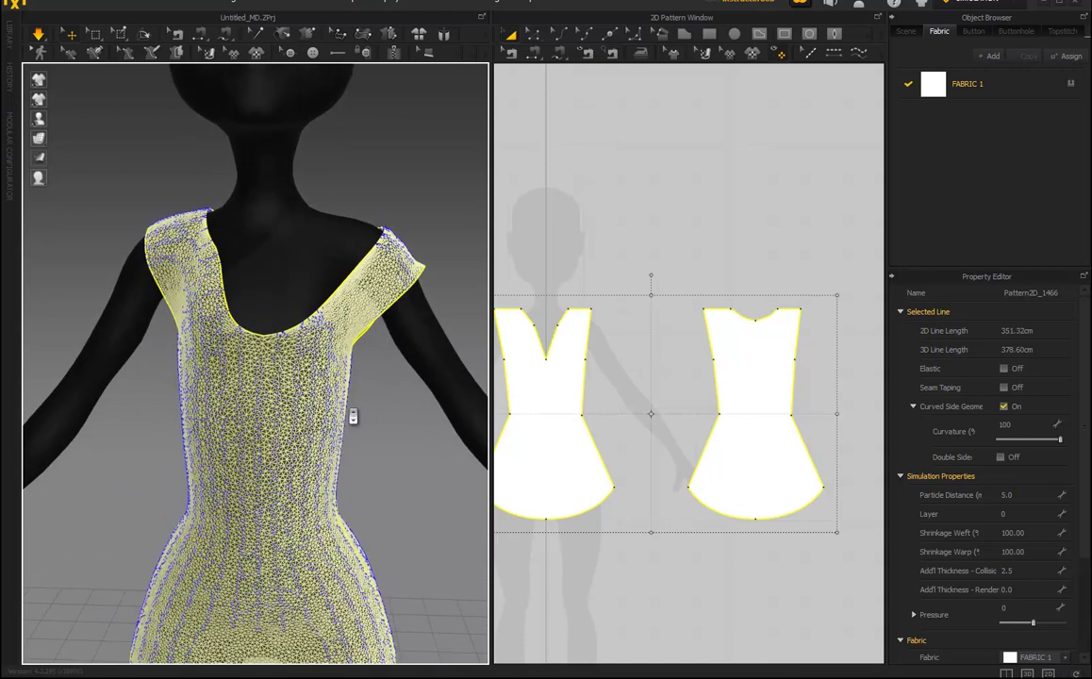
{"action": "right_click_drag", "start_coordinate": [349, 415], "coordinate": [380, 276]}
{"action": "left_click_drag", "start_coordinate": [400, 235], "coordinate": [324, 142]}
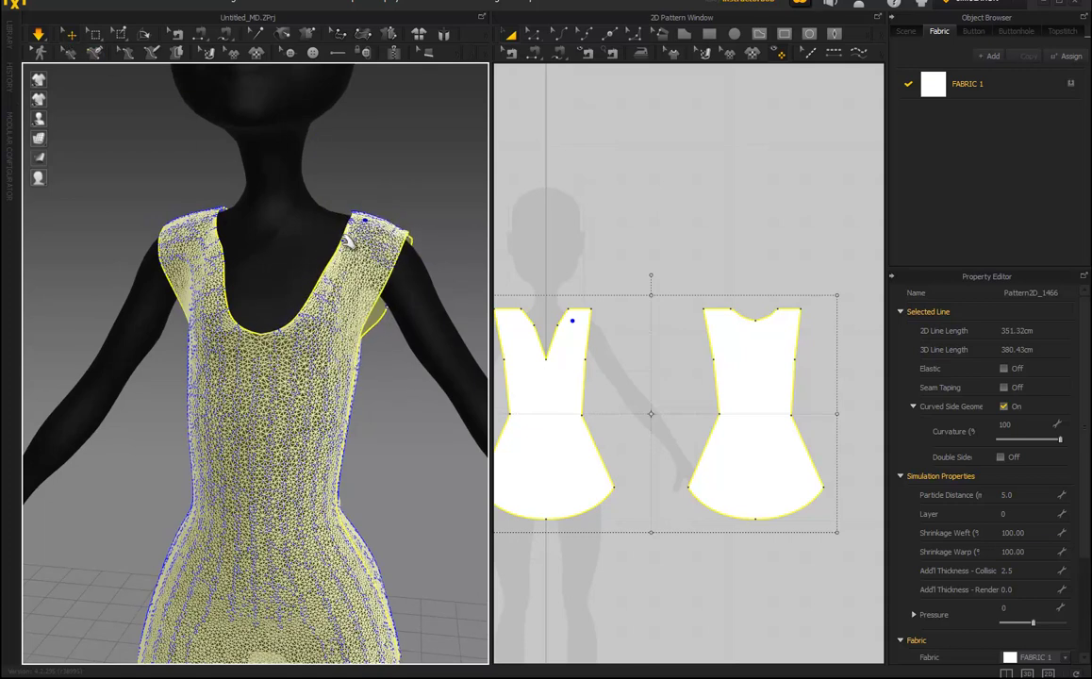
{"action": "left_click_drag", "start_coordinate": [344, 232], "coordinate": [245, 185]}
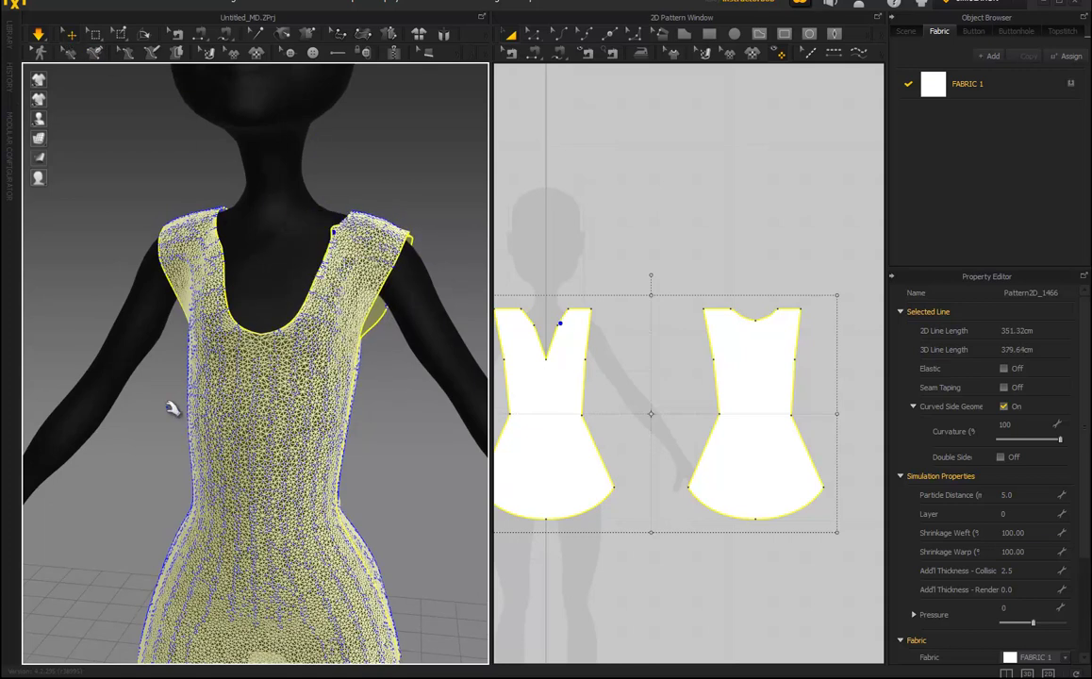
Step: Pull the dress strap on the avatar's right up and inward toward the neck
{"action": "right_click_drag", "start_coordinate": [150, 397], "coordinate": [206, 317]}
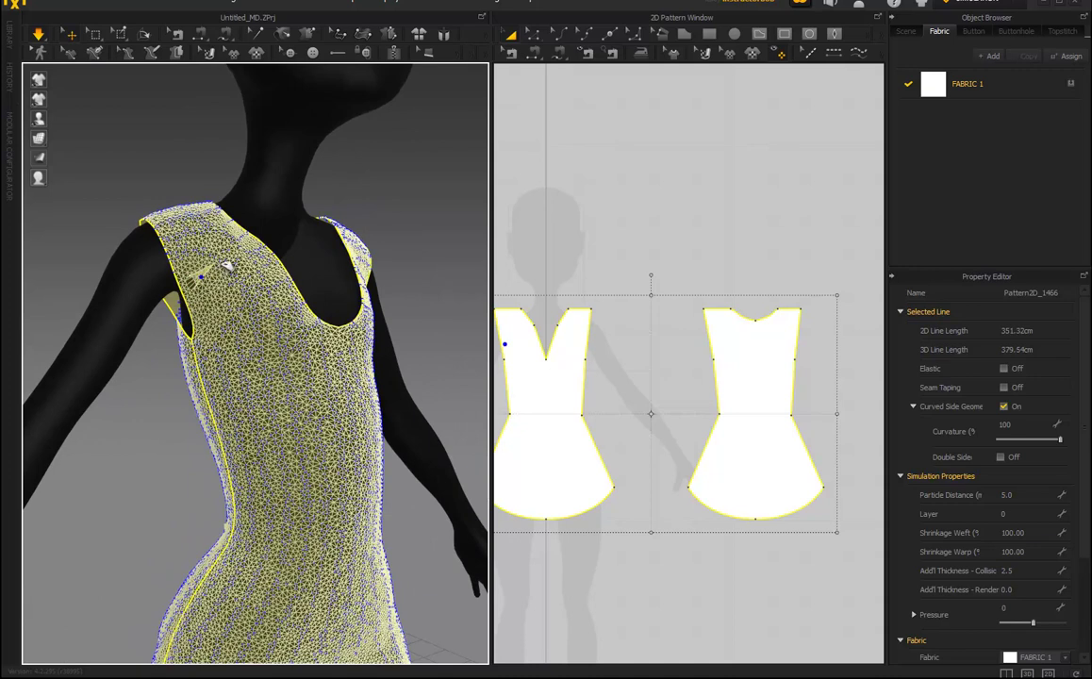
{"action": "right_click_drag", "start_coordinate": [227, 194], "coordinate": [176, 224]}
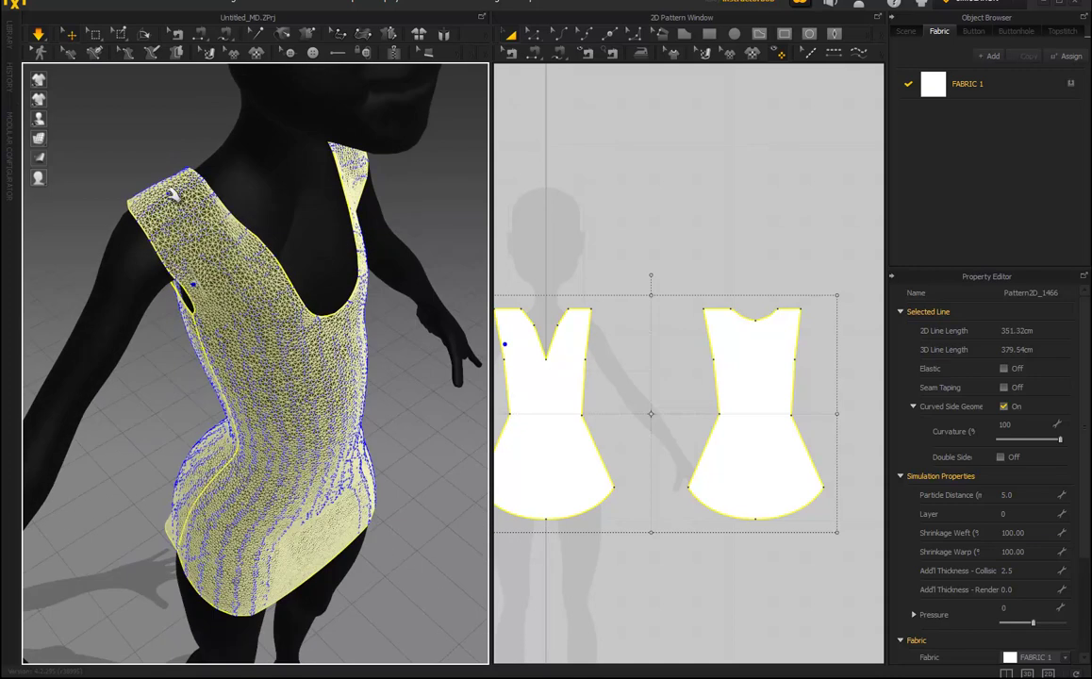
{"action": "mouse_move", "coordinate": [234, 91]}
{"action": "left_mouse_down"}
{"action": "mouse_move", "coordinate": [229, 63]}
{"action": "mouse_move", "coordinate": [244, 111]}
{"action": "left_mouse_up"}
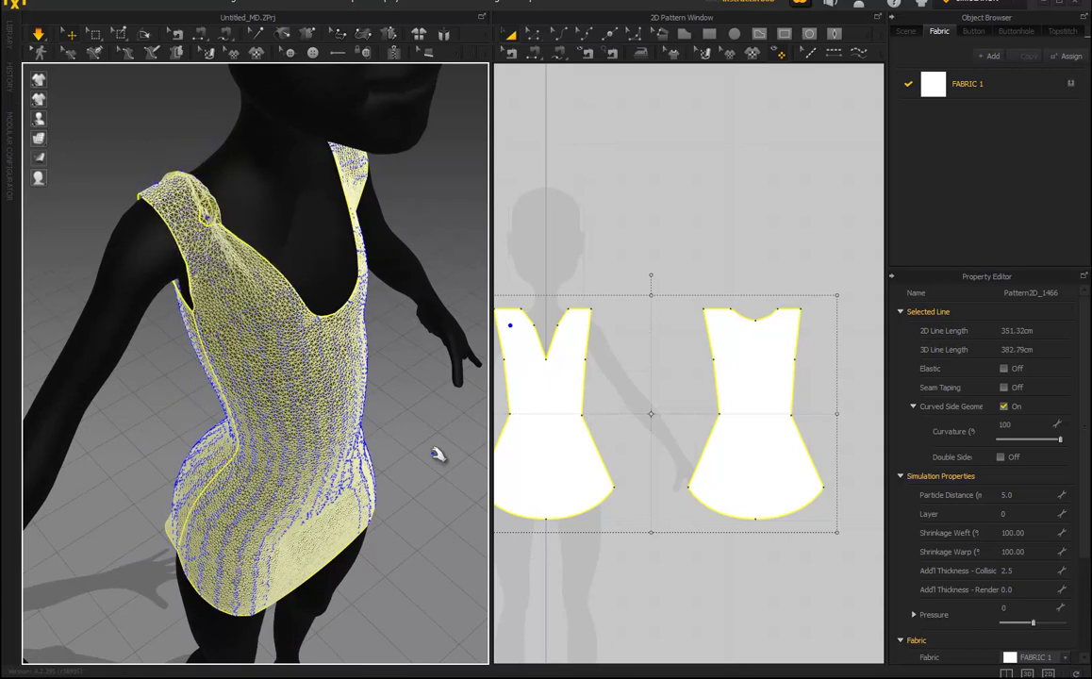
{"action": "right_click_drag", "start_coordinate": [384, 430], "coordinate": [426, 443]}
Step: Switch the garment to the solid surface display and examine the drape around the waist, hips and hem from several sides
{"action": "mouse_move", "coordinate": [54, 136]}
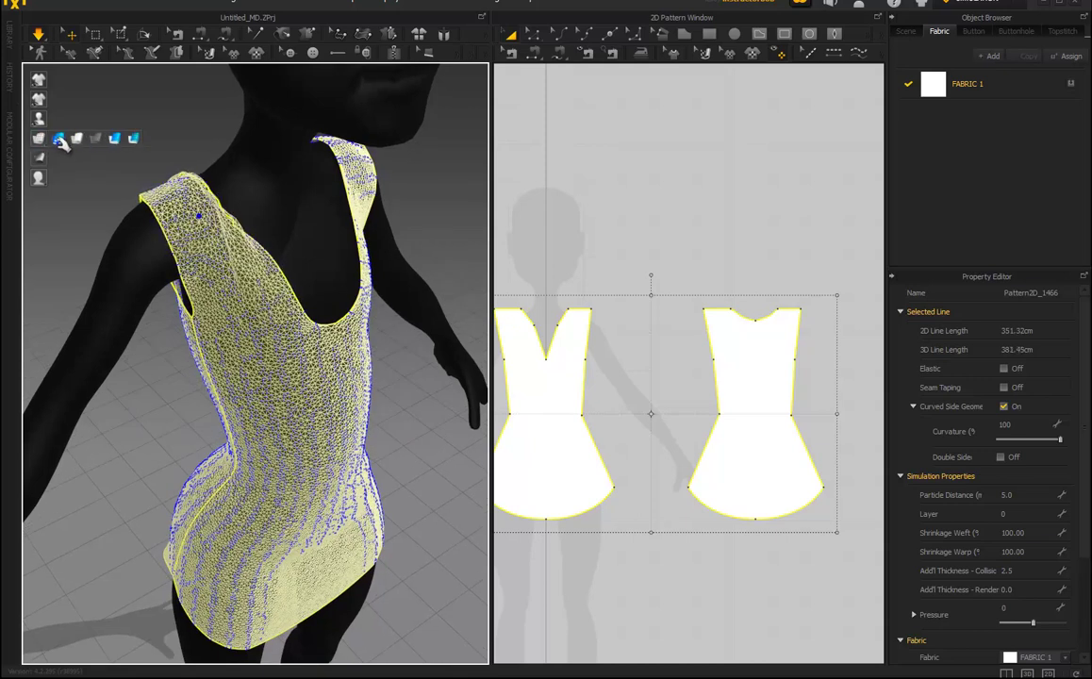
{"action": "mouse_move", "coordinate": [176, 446]}
{"action": "right_mouse_down"}
{"action": "mouse_move", "coordinate": [126, 434]}
{"action": "mouse_move", "coordinate": [359, 400]}
{"action": "mouse_move", "coordinate": [420, 283]}
{"action": "mouse_move", "coordinate": [368, 424]}
{"action": "right_mouse_up"}
{"action": "right_click_drag", "start_coordinate": [401, 474], "coordinate": [405, 309]}
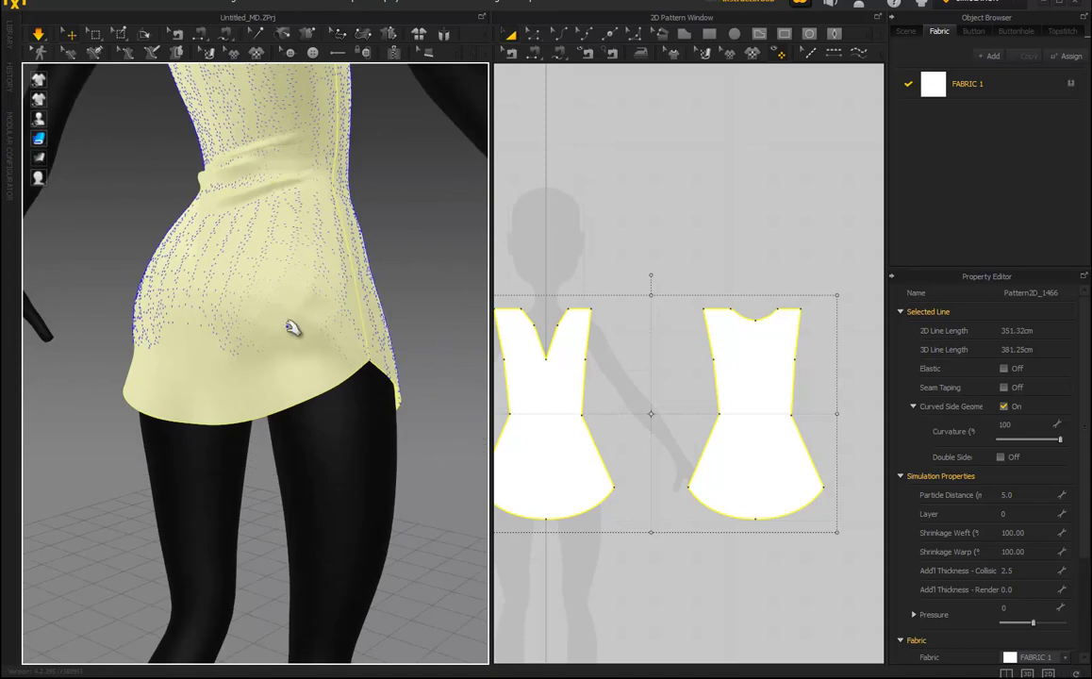
{"action": "scroll", "coordinate": [406, 312], "scroll_direction": "up", "scroll_amount": 5}
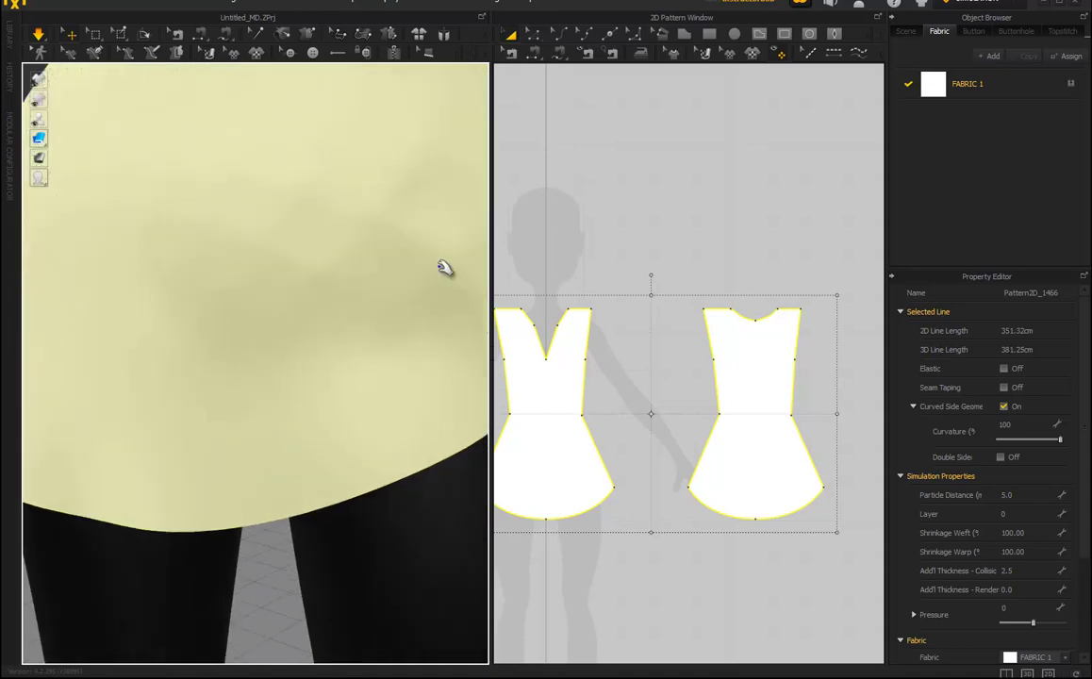
{"action": "scroll", "coordinate": [245, 591], "scroll_direction": "down", "scroll_amount": 5}
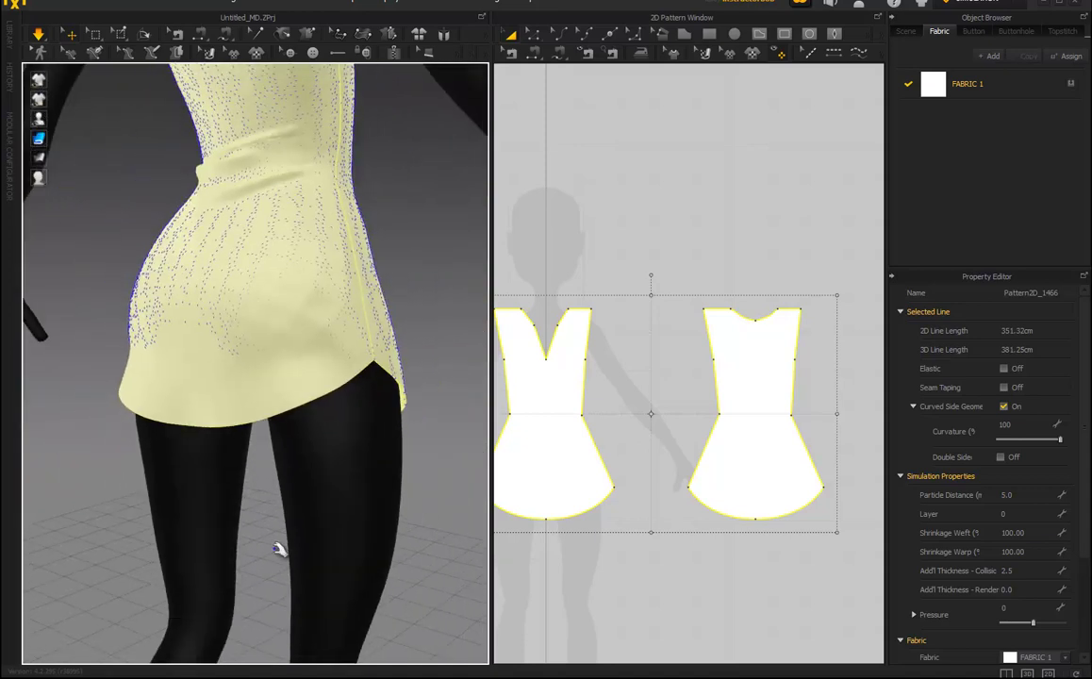
{"action": "right_click_drag", "start_coordinate": [370, 395], "coordinate": [288, 383]}
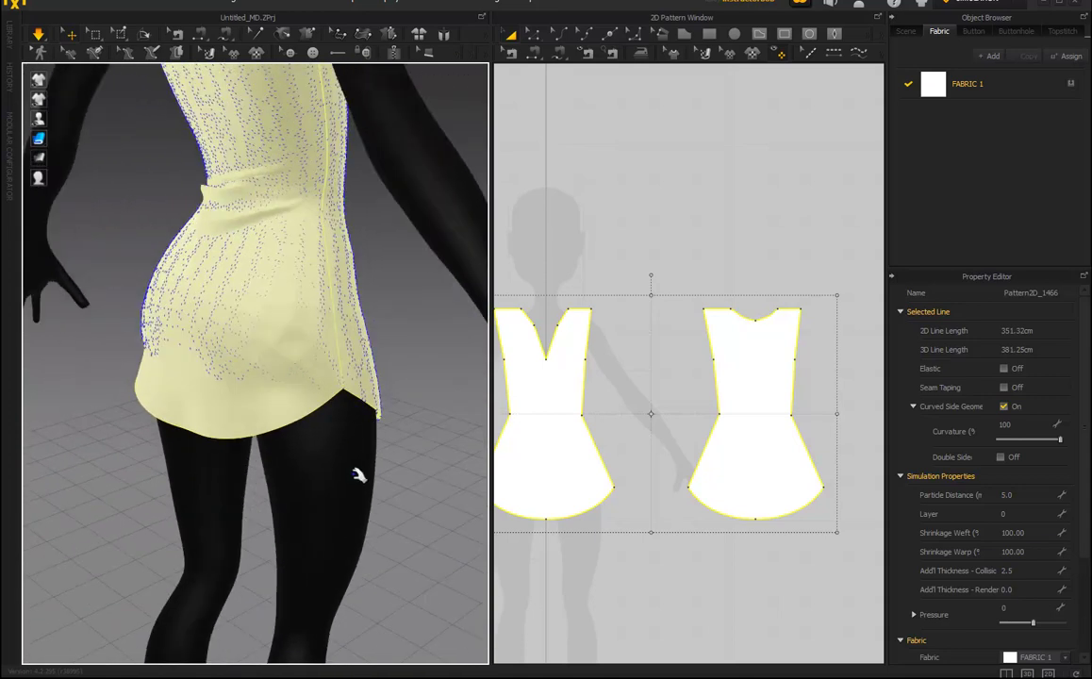
{"action": "right_click_drag", "start_coordinate": [358, 445], "coordinate": [304, 516]}
{"action": "scroll", "coordinate": [378, 453], "scroll_direction": "down", "scroll_amount": 5}
{"action": "right_click_drag", "start_coordinate": [378, 454], "coordinate": [275, 452]}
{"action": "scroll", "coordinate": [366, 463], "scroll_direction": "up", "scroll_amount": 5}
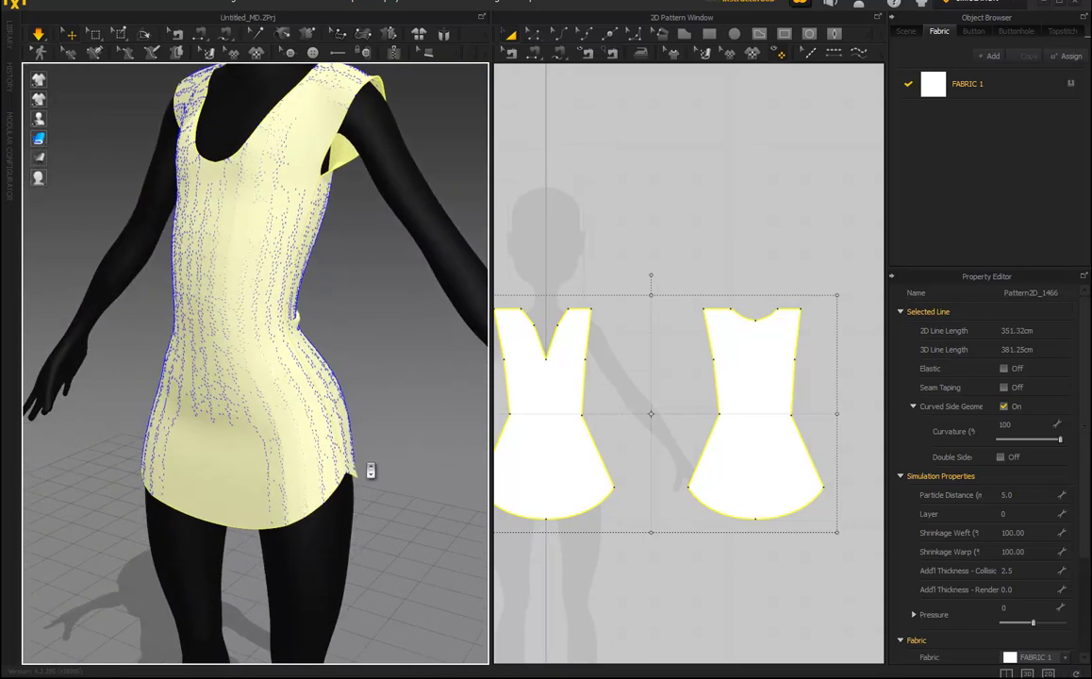
Step: Adjust the draped dress by pulling the strap on the avatar's left and the front neckline edge inward
{"action": "middle_click_drag", "start_coordinate": [371, 352], "coordinate": [346, 468]}
{"action": "right_click_drag", "start_coordinate": [346, 467], "coordinate": [368, 430]}
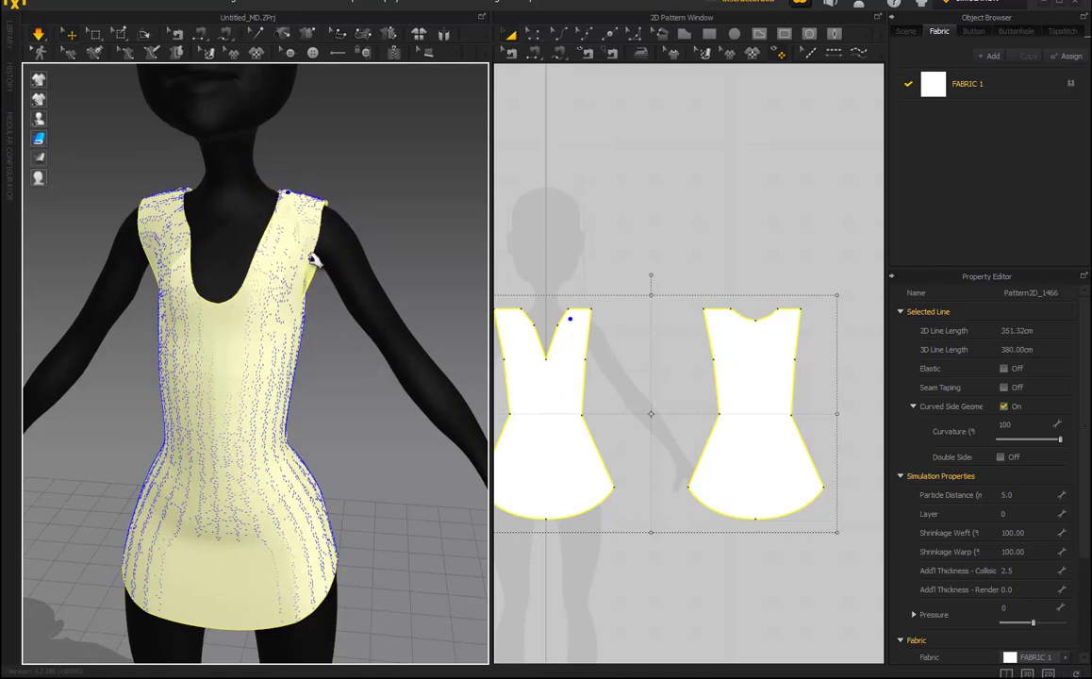
{"action": "right_click_drag", "start_coordinate": [297, 234], "coordinate": [273, 397]}
{"action": "scroll", "coordinate": [381, 428], "scroll_direction": "down", "scroll_amount": 4}
{"action": "right_click_drag", "start_coordinate": [383, 429], "coordinate": [451, 421]}
{"action": "right_click_drag", "start_coordinate": [365, 392], "coordinate": [236, 248]}
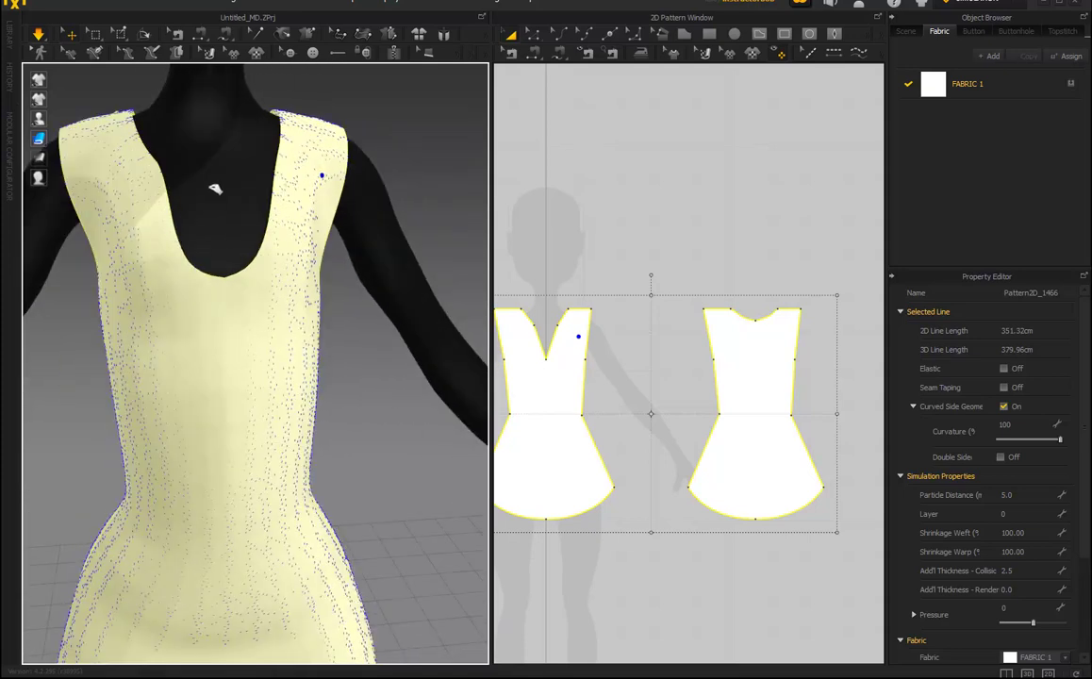
{"action": "left_click_drag", "start_coordinate": [170, 233], "coordinate": [223, 175]}
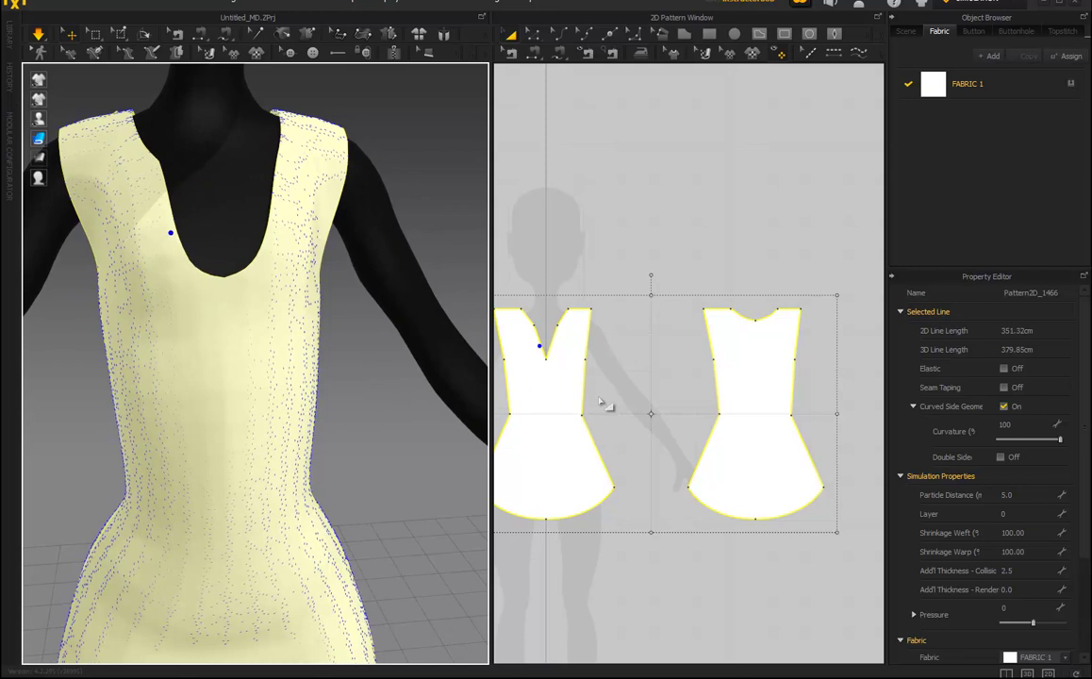
Step: Raise the lowest point of the front piece's V-neckline straight up along the centre line with Edit Pattern
{"action": "scroll", "coordinate": [603, 405], "scroll_direction": "down", "scroll_amount": 4}
{"action": "middle_click_drag", "start_coordinate": [618, 372], "coordinate": [792, 423]}
{"action": "left_click", "coordinate": [599, 407]}
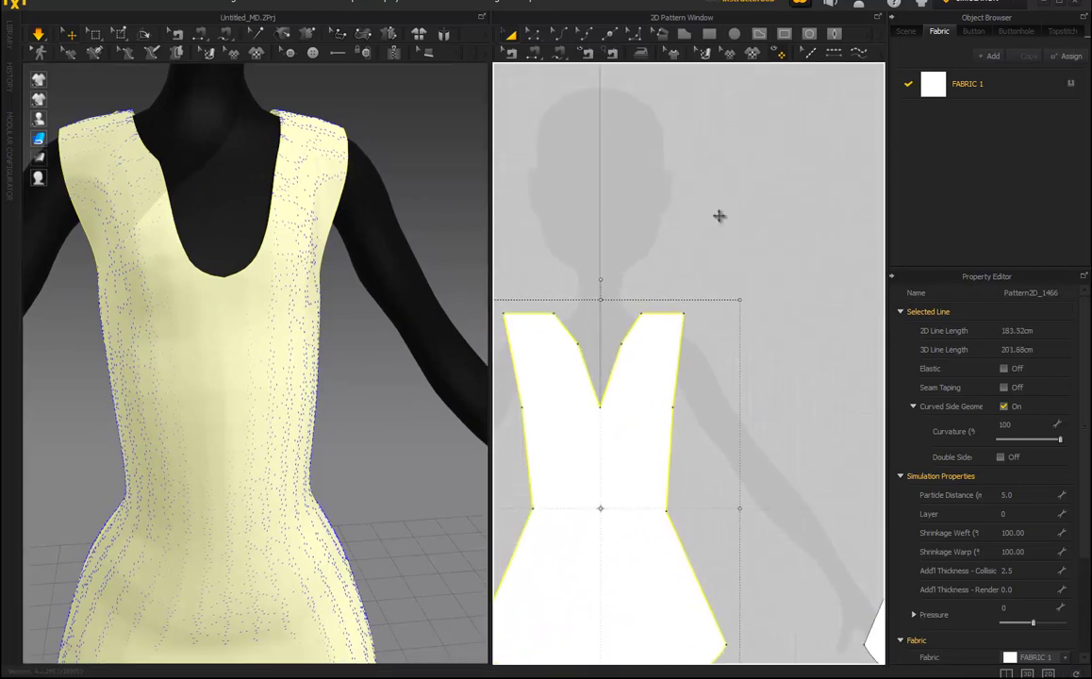
{"action": "left_click", "coordinate": [534, 34]}
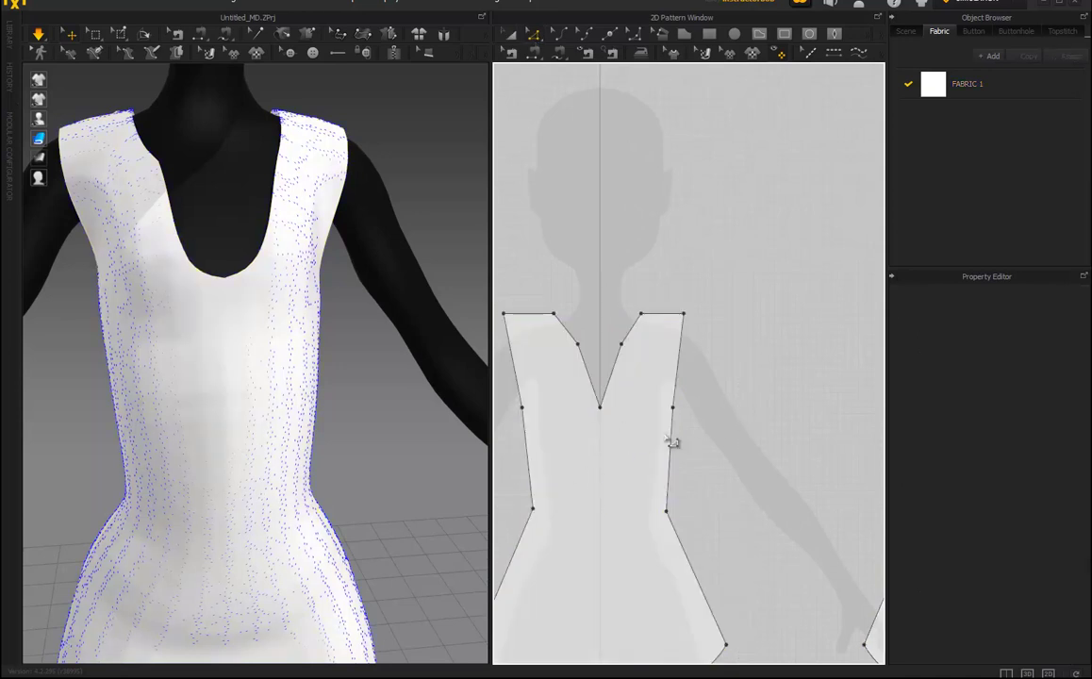
{"action": "left_click_drag", "start_coordinate": [600, 409], "coordinate": [600, 366]}
Step: Move the middle points on both sides of the front neckline inward and slightly up, level with each other
{"action": "left_click", "coordinate": [581, 347]}
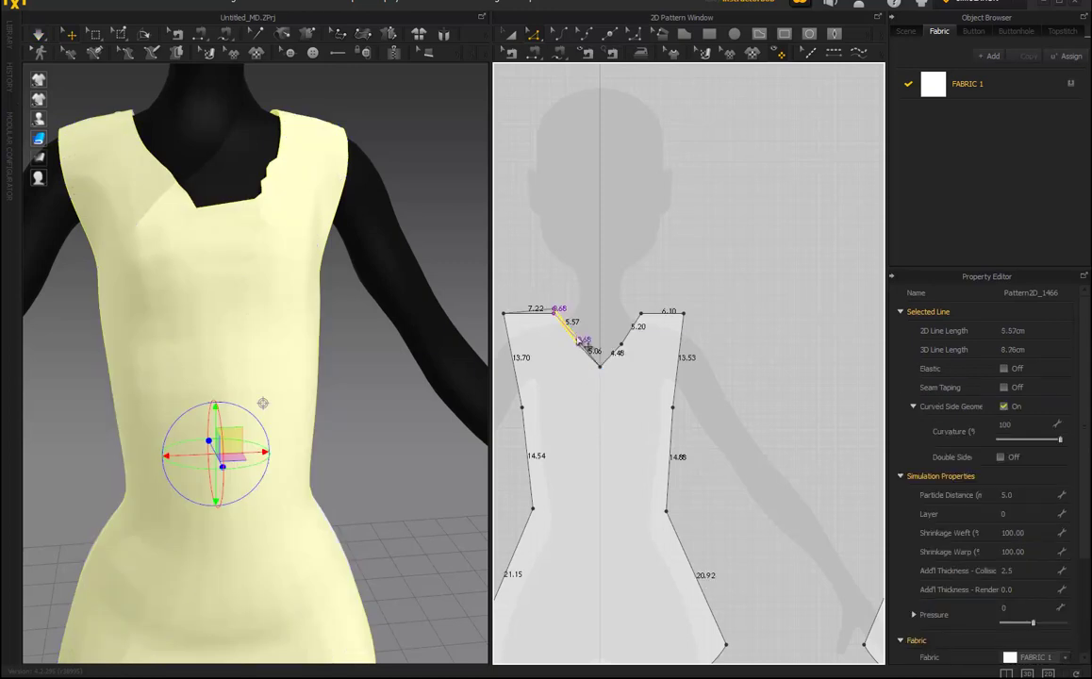
{"action": "left_click", "coordinate": [743, 255]}
{"action": "left_click", "coordinate": [584, 351]}
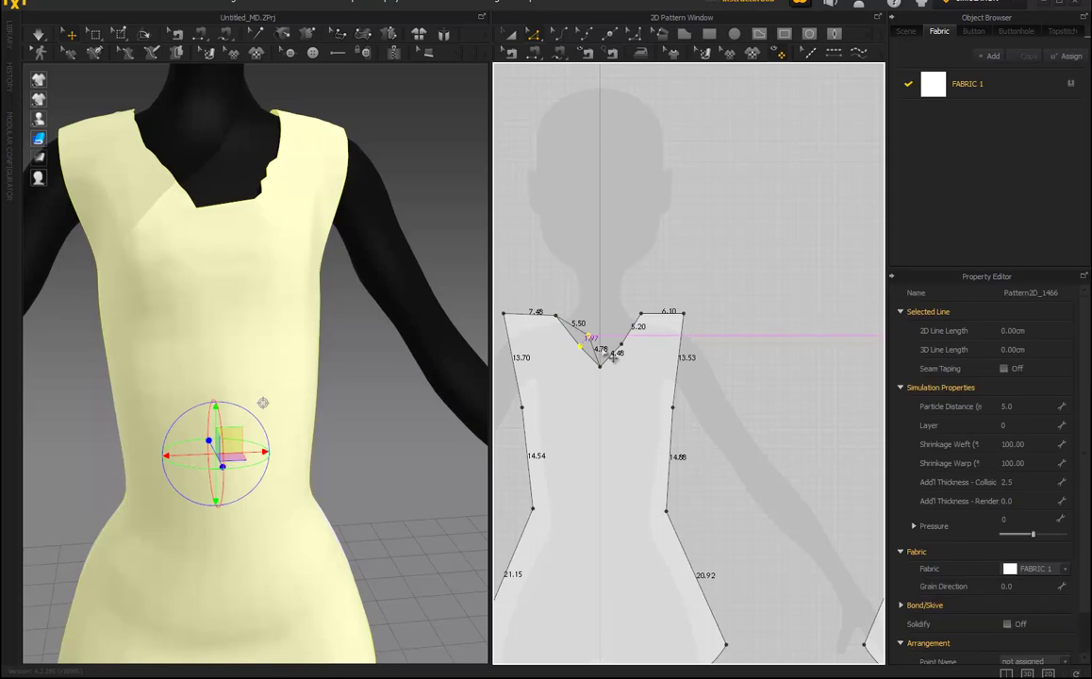
{"action": "mouse_move", "coordinate": [622, 345]}
{"action": "left_mouse_down"}
{"action": "mouse_move", "coordinate": [611, 337]}
{"action": "mouse_move", "coordinate": [640, 347]}
{"action": "left_mouse_up"}
Step: Simulate the dress with the reshaped front neckline and check the neckline and shoulders from the back
{"action": "scroll", "coordinate": [390, 383], "scroll_direction": "up", "scroll_amount": 4}
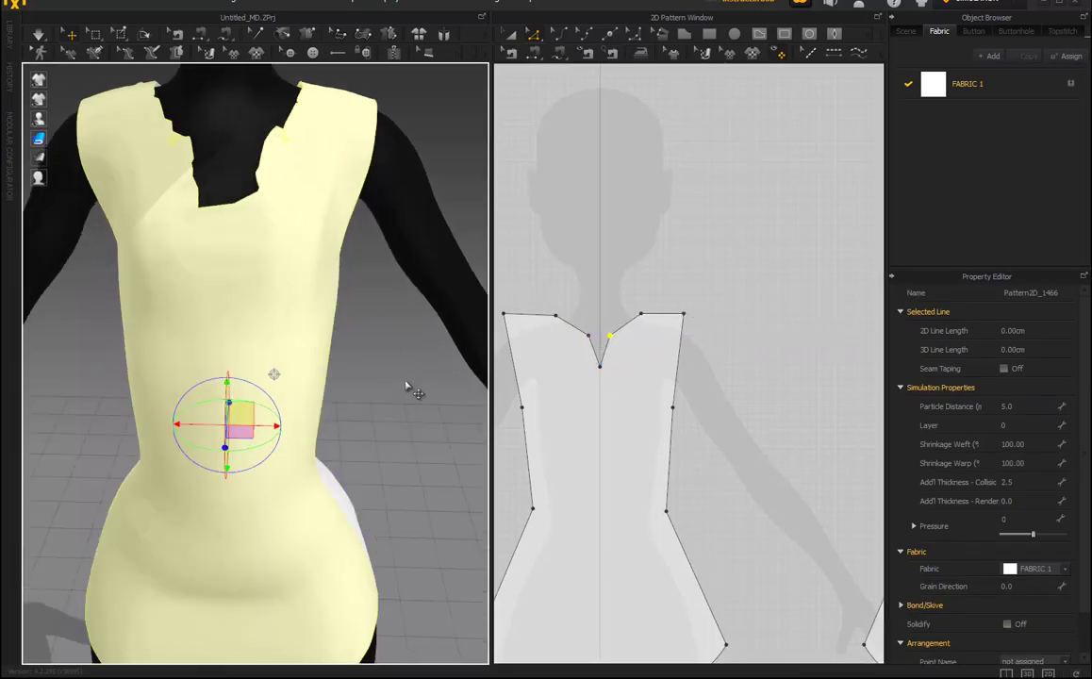
{"action": "key", "text": "space"}
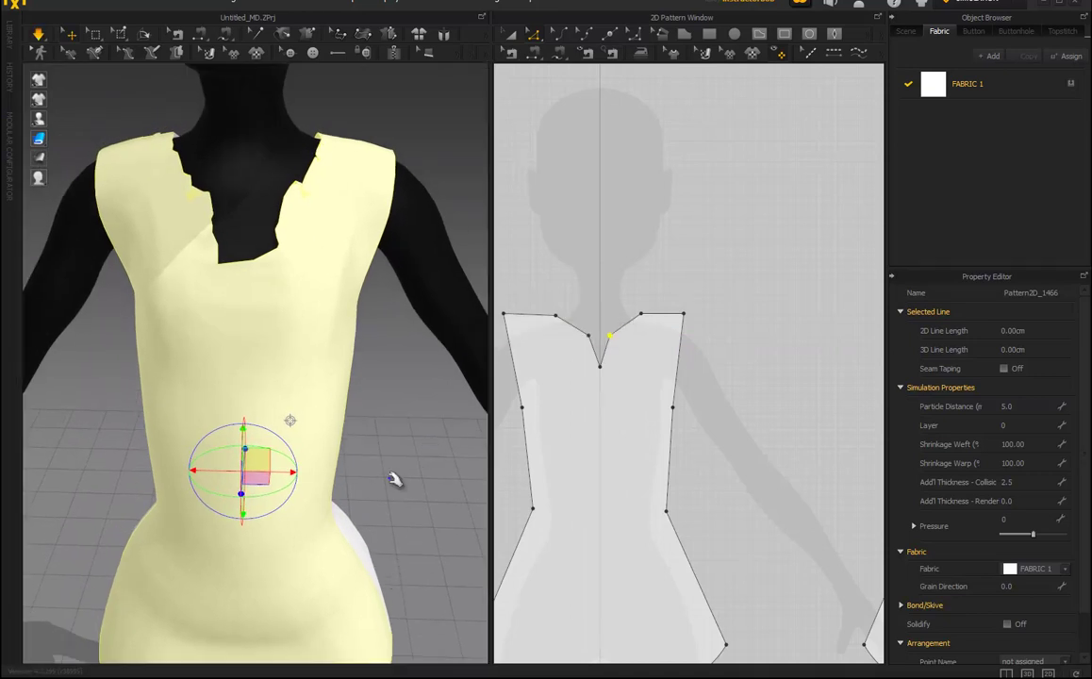
{"action": "middle_click_drag", "start_coordinate": [426, 462], "coordinate": [407, 501]}
{"action": "right_click_drag", "start_coordinate": [407, 499], "coordinate": [171, 507]}
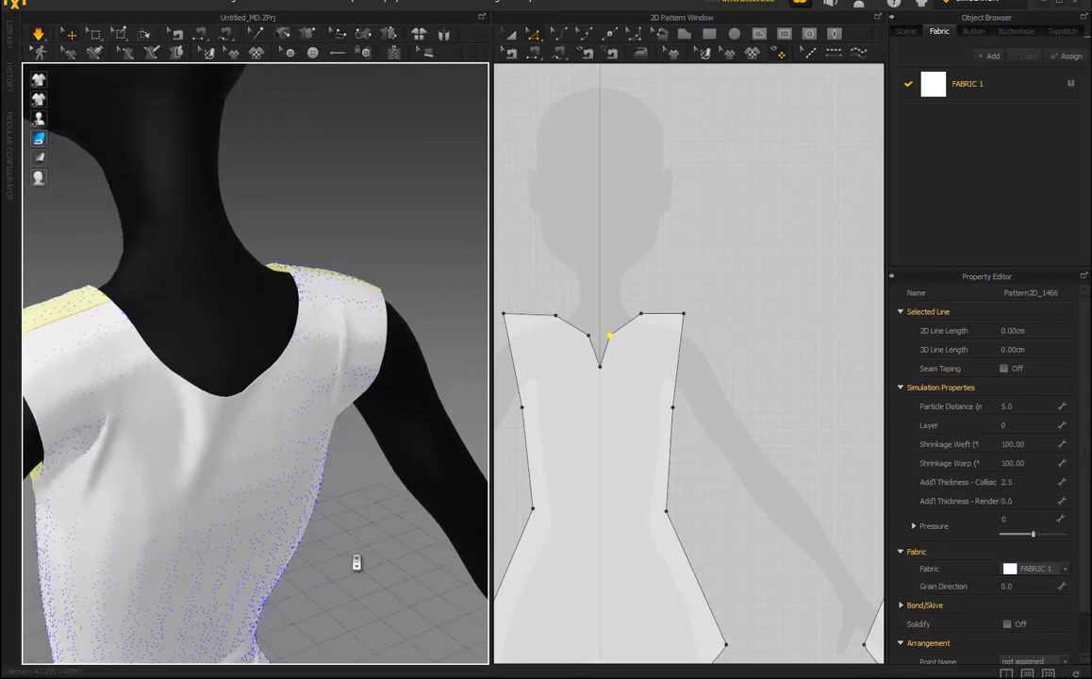
Step: Raise the centre point of the back piece's neckline to make the curve shallower
{"action": "scroll", "coordinate": [316, 555], "scroll_direction": "down", "scroll_amount": 5}
{"action": "scroll", "coordinate": [782, 443], "scroll_direction": "down", "scroll_amount": 2}
{"action": "right_click_drag", "start_coordinate": [781, 442], "coordinate": [620, 471]}
{"action": "left_click", "coordinate": [740, 382]}
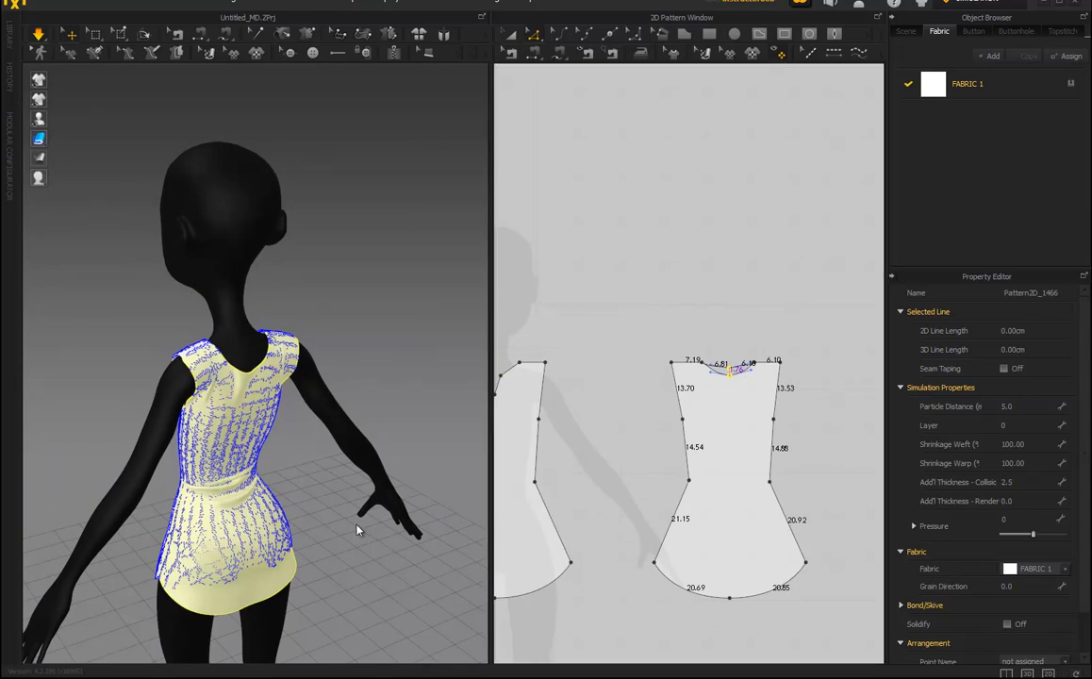
Step: Simulate the dress with the reshaped back neckline, tugging the front fabric around the waist and hips to settle the drape
{"action": "right_click_drag", "start_coordinate": [353, 440], "coordinate": [394, 514]}
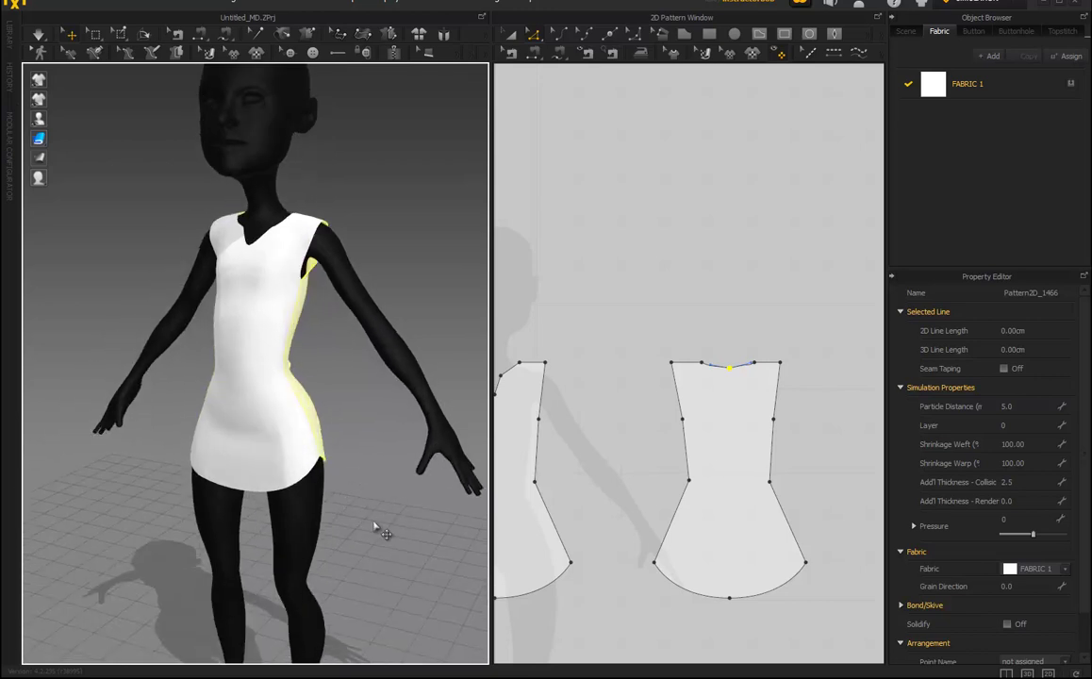
{"action": "right_click_drag", "start_coordinate": [384, 518], "coordinate": [296, 476]}
{"action": "left_click", "coordinate": [295, 476]}
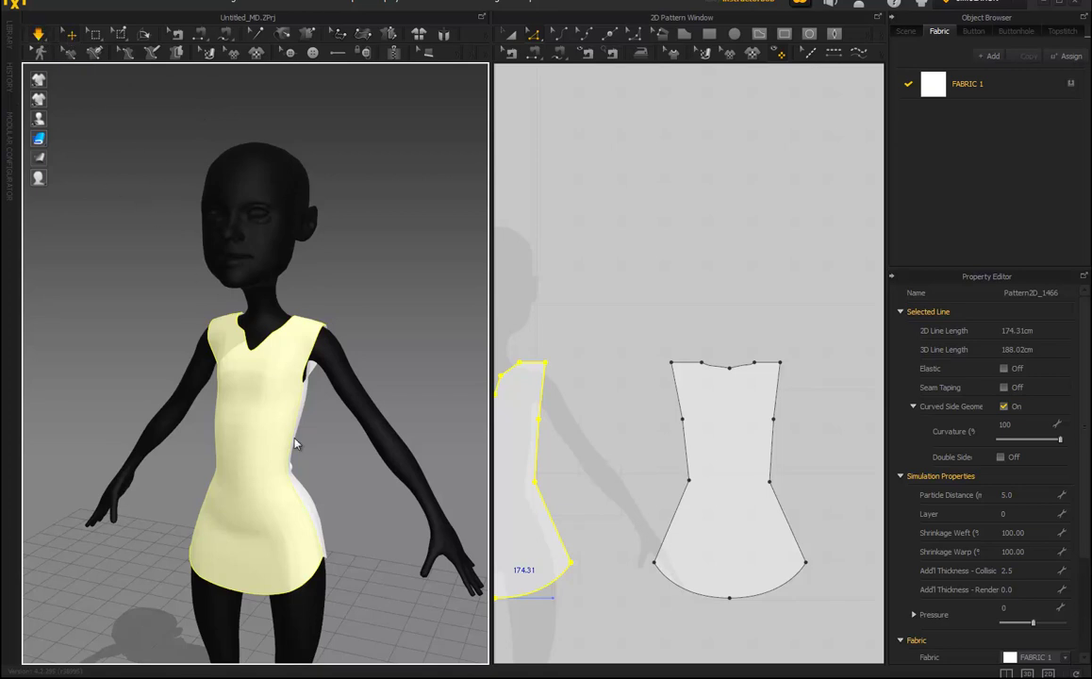
{"action": "left_click_drag", "start_coordinate": [289, 487], "coordinate": [287, 471]}
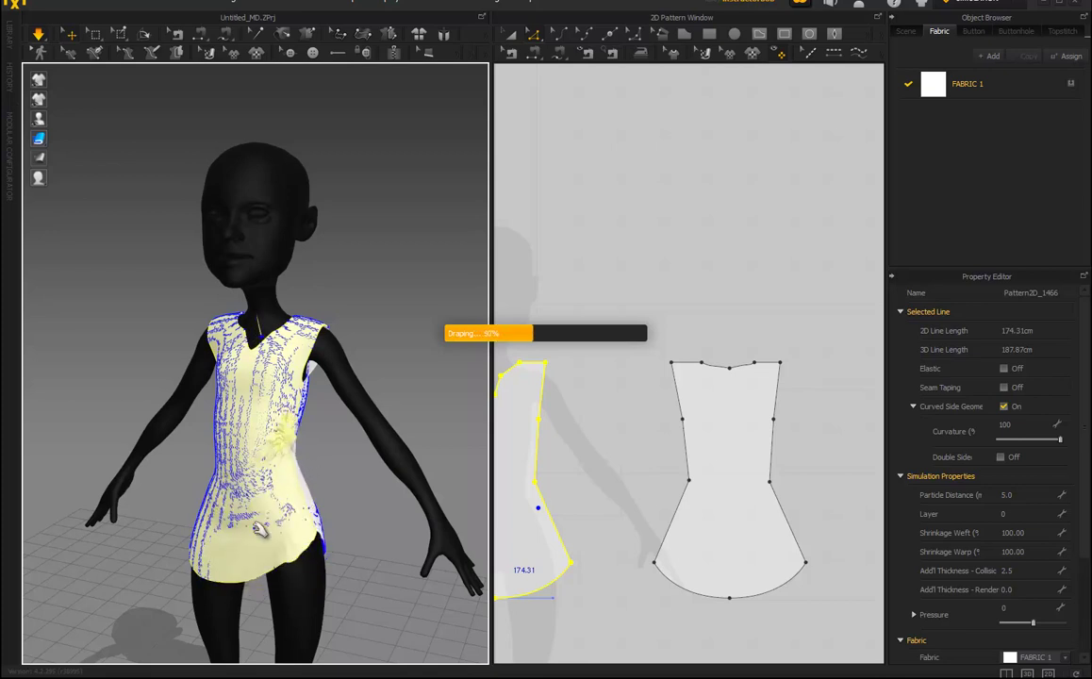
{"action": "right_click_drag", "start_coordinate": [153, 501], "coordinate": [207, 512]}
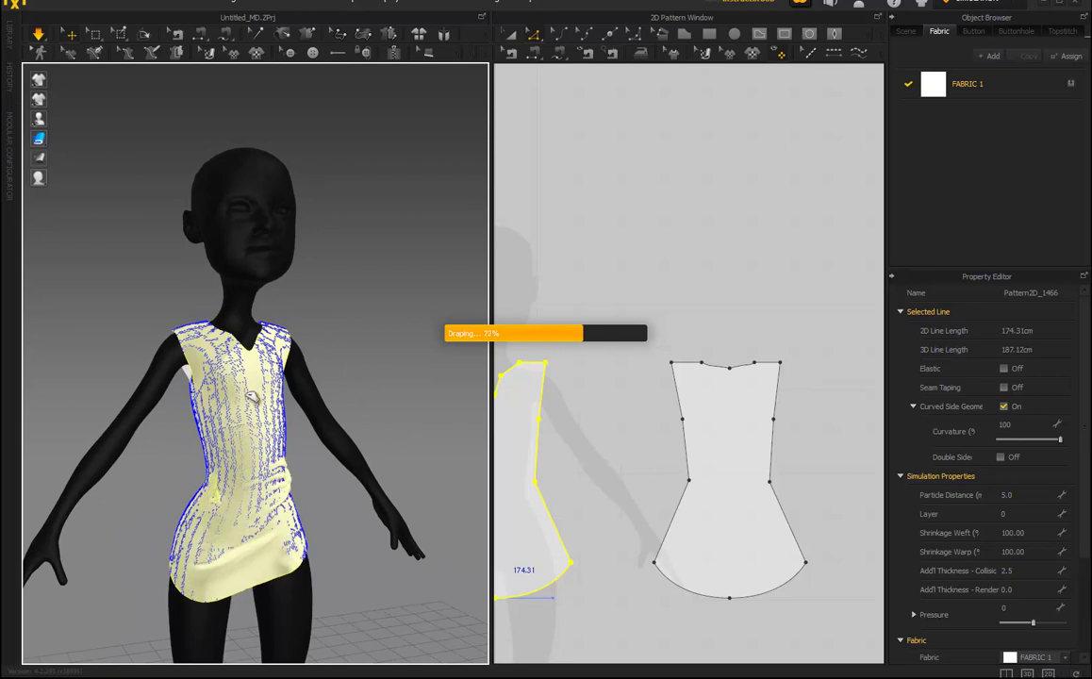
{"action": "left_click_drag", "start_coordinate": [256, 394], "coordinate": [299, 303]}
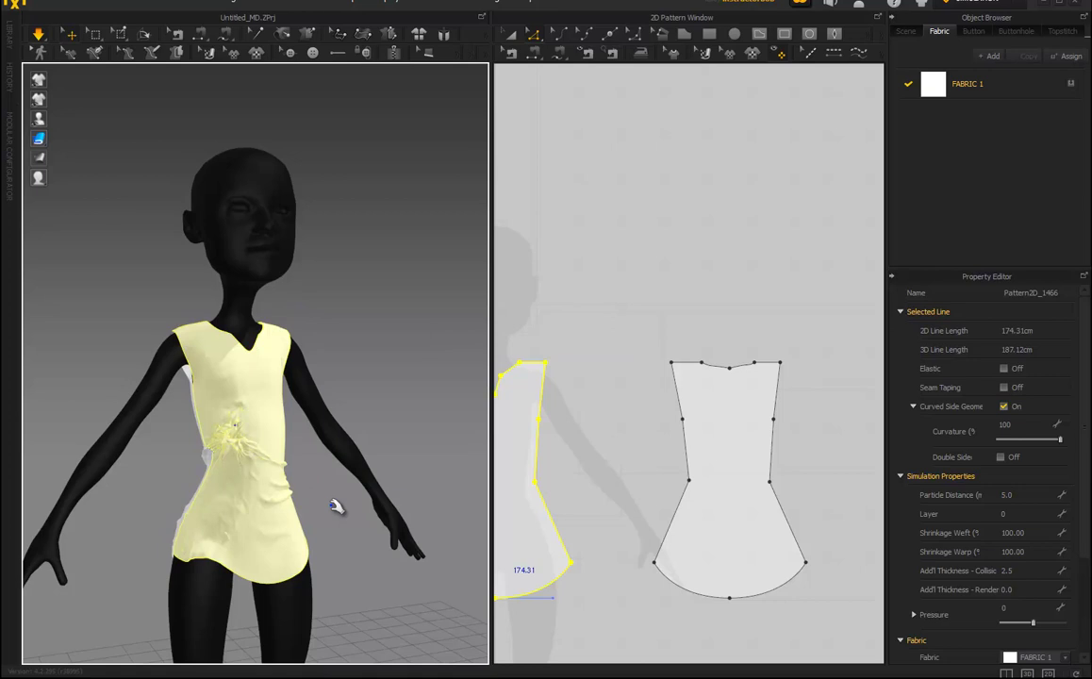
{"action": "key", "text": "space"}
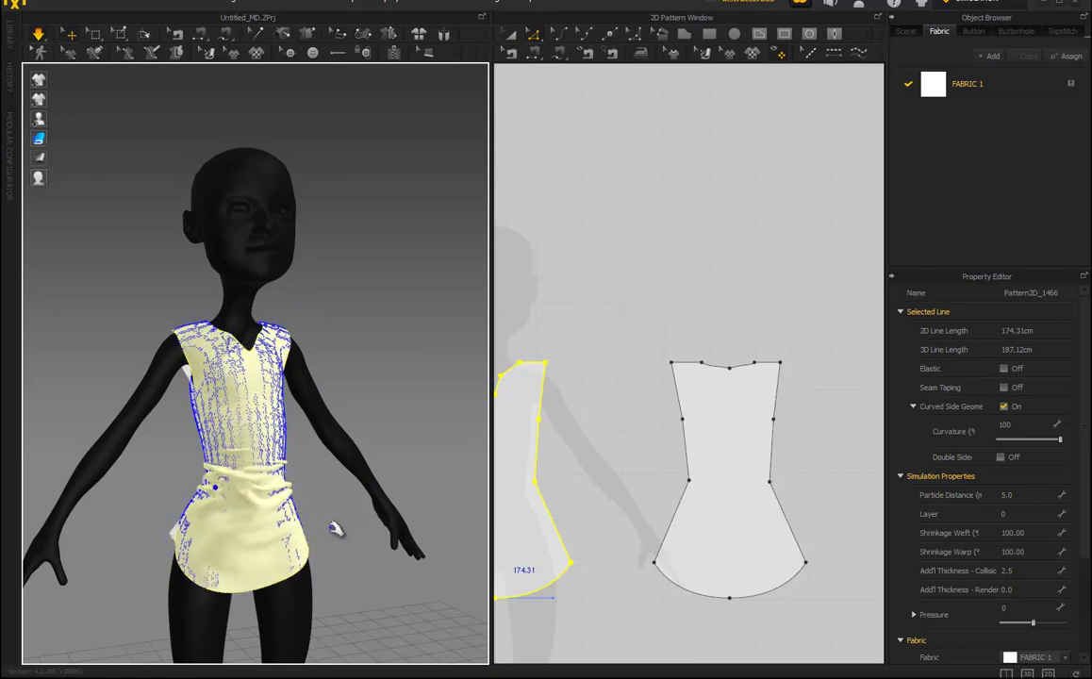
Step: Widen the front piece by moving the armhole and waist points on both sides outward by about 1 to 1.5 cm
{"action": "right_click_drag", "start_coordinate": [336, 532], "coordinate": [239, 565]}
{"action": "scroll", "coordinate": [349, 482], "scroll_direction": "up", "scroll_amount": 5}
{"action": "middle_click_drag", "start_coordinate": [376, 509], "coordinate": [377, 429]}
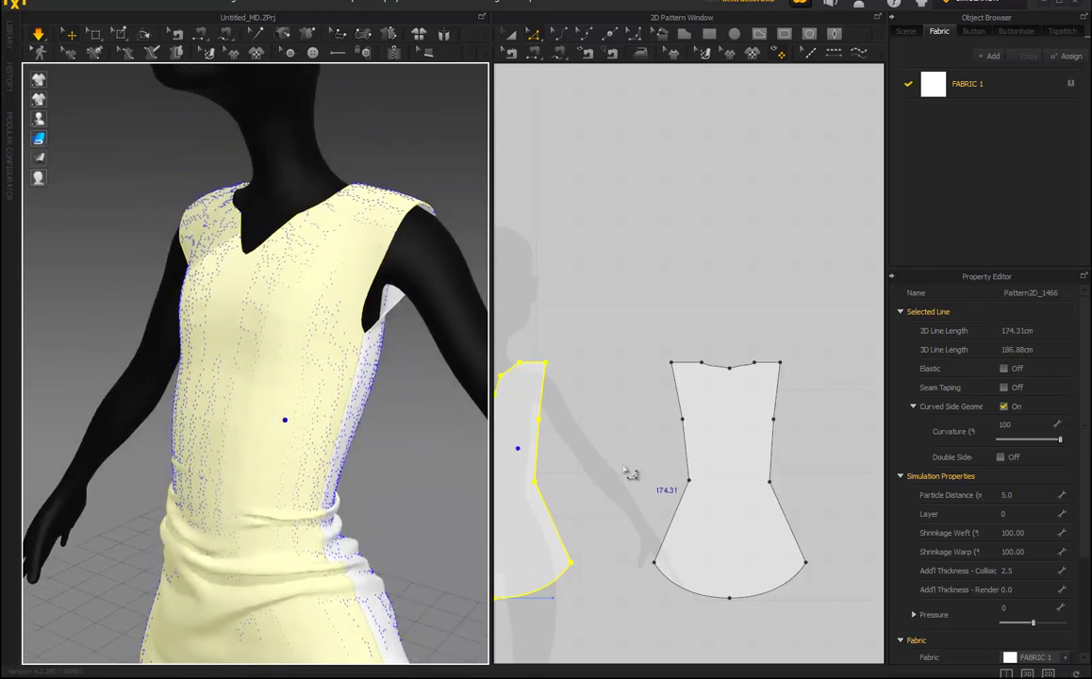
{"action": "middle_click_drag", "start_coordinate": [609, 465], "coordinate": [718, 448]}
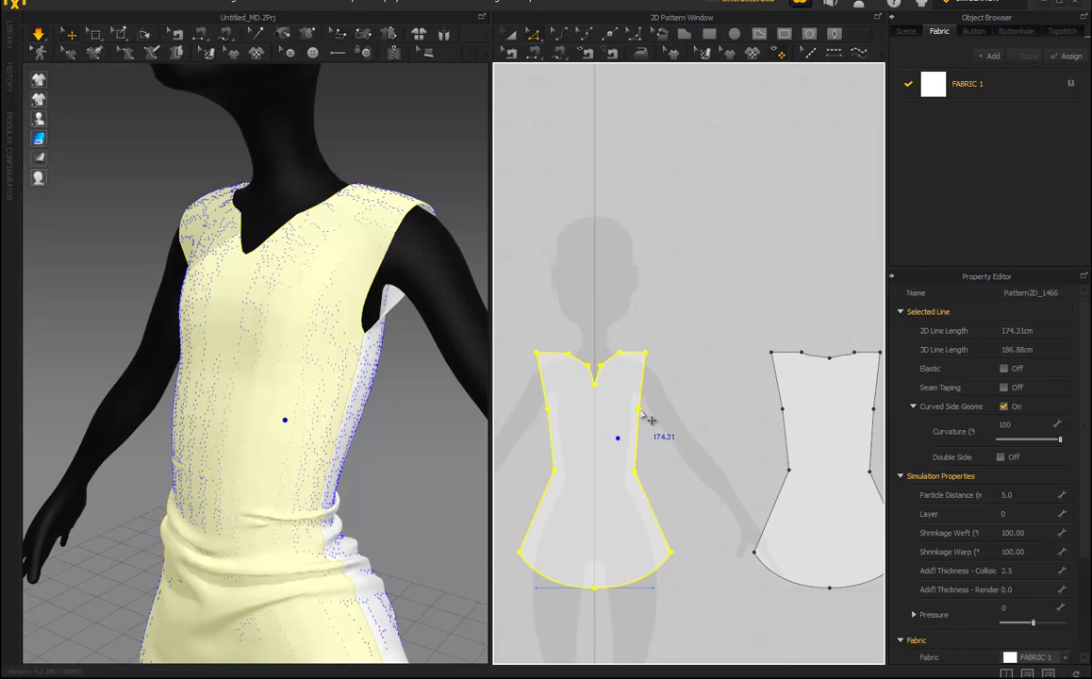
{"action": "left_click", "coordinate": [675, 419]}
{"action": "left_click", "coordinate": [639, 411]}
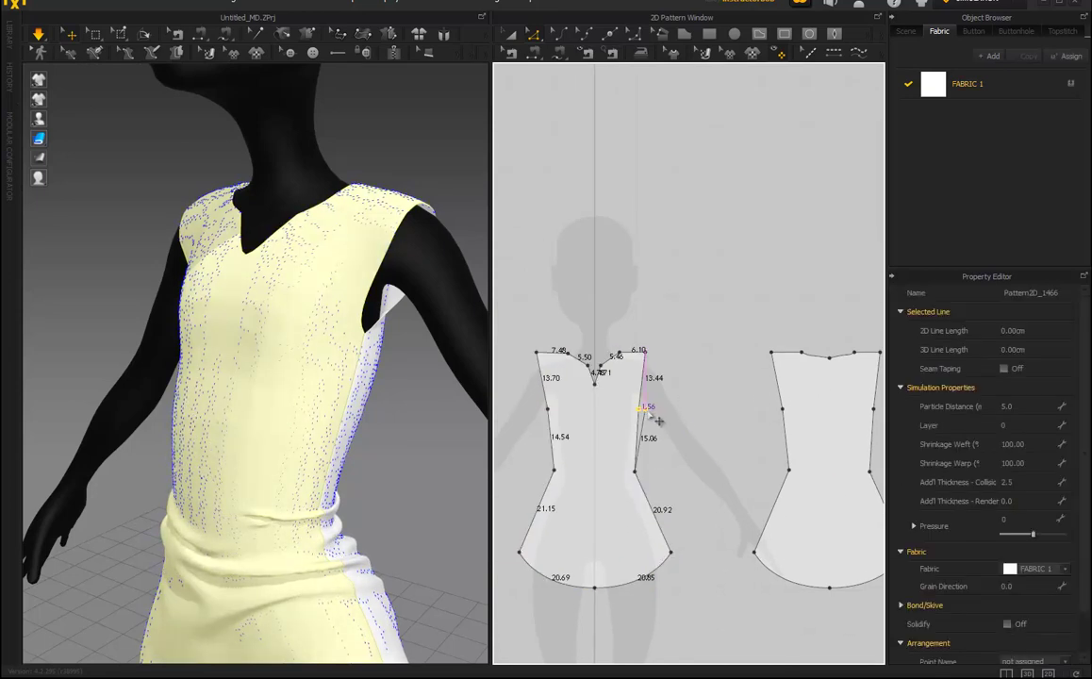
{"action": "left_click", "coordinate": [641, 479]}
{"action": "left_click_drag", "start_coordinate": [645, 481], "coordinate": [650, 481]}
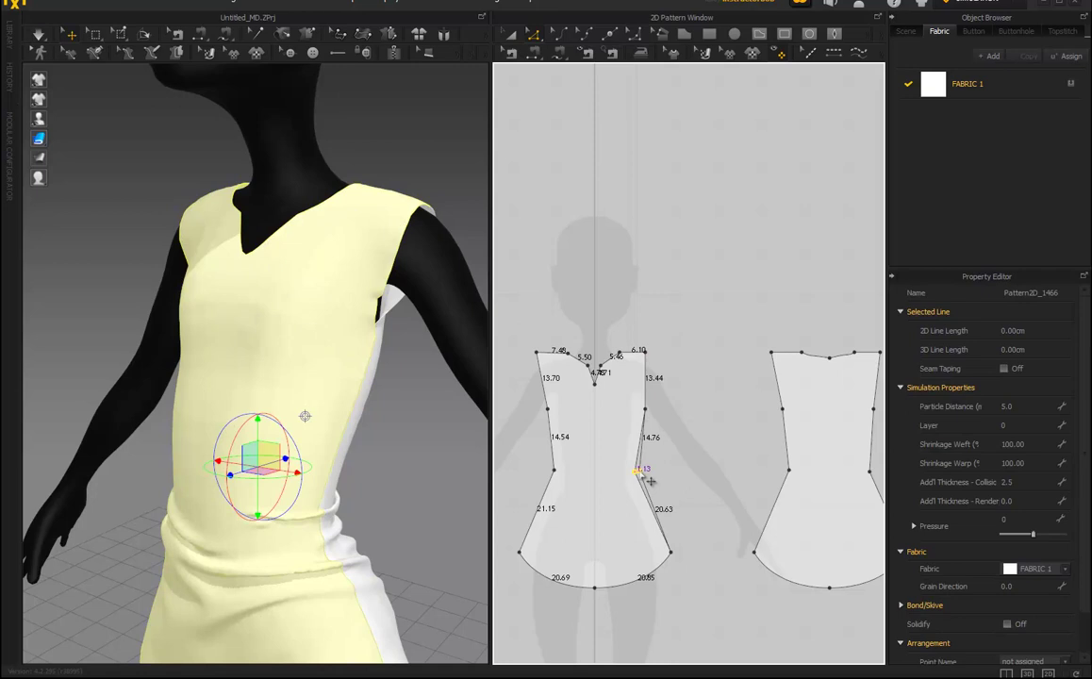
{"action": "left_click_drag", "start_coordinate": [546, 410], "coordinate": [541, 409]}
{"action": "left_click_drag", "start_coordinate": [563, 478], "coordinate": [559, 478]}
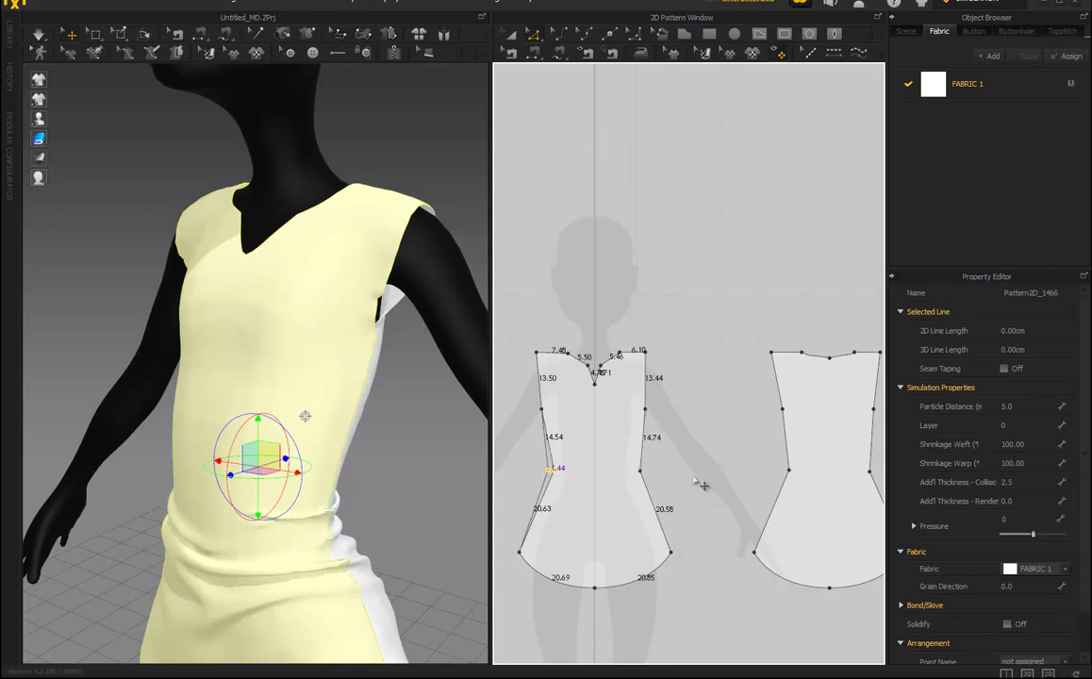
Step: Move the back piece's armhole and waist points outward on both sides, aligning them straight below the shoulder corners
{"action": "middle_click_drag", "start_coordinate": [724, 484], "coordinate": [658, 505]}
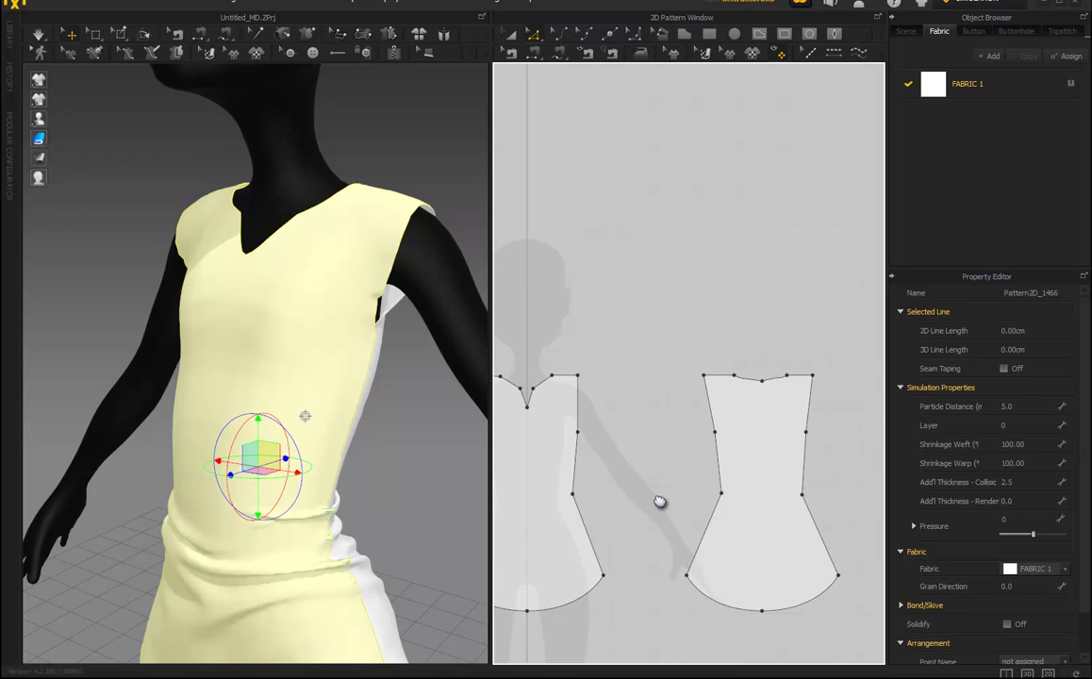
{"action": "left_click", "coordinate": [712, 441]}
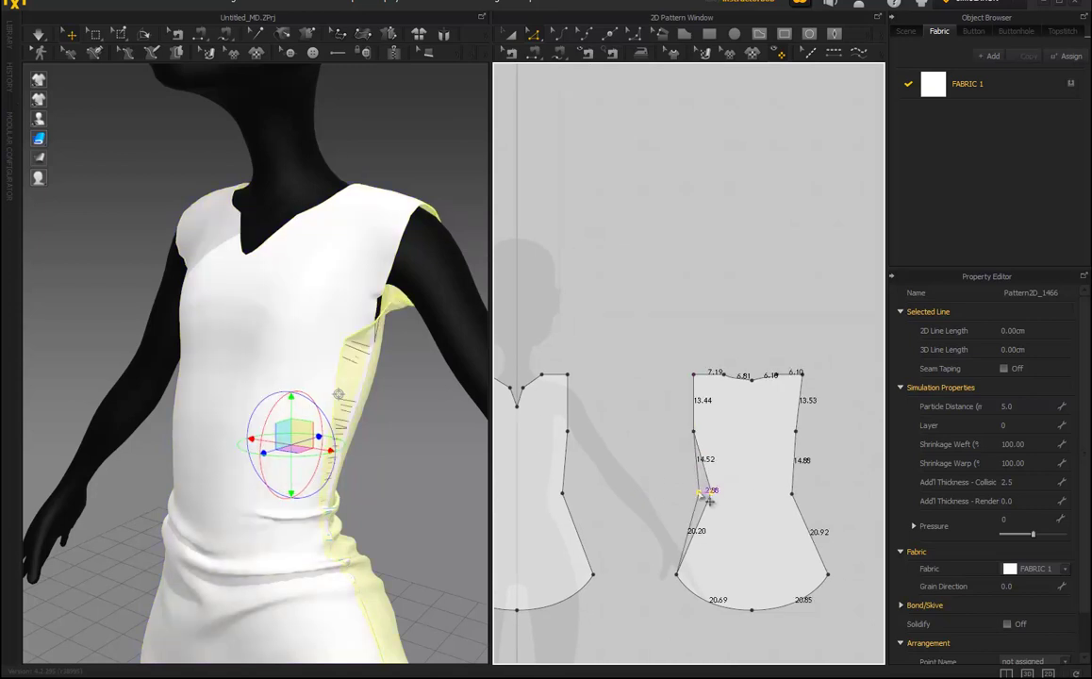
{"action": "left_click", "coordinate": [798, 450]}
{"action": "left_click_drag", "start_coordinate": [796, 432], "coordinate": [803, 433]}
{"action": "left_click_drag", "start_coordinate": [792, 493], "coordinate": [816, 501]}
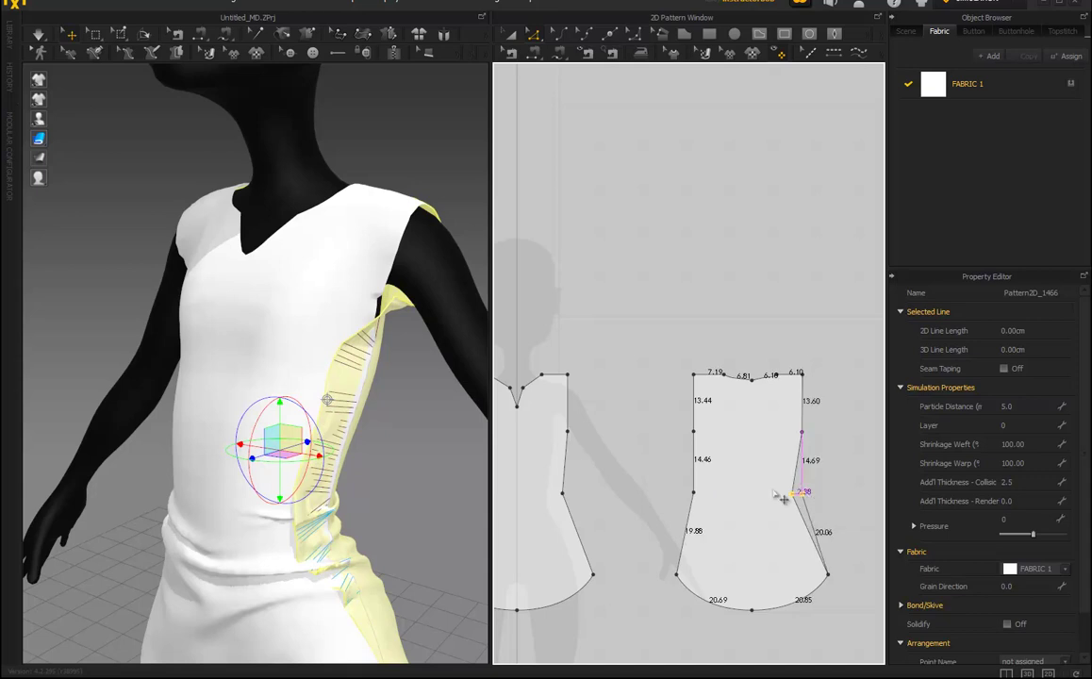
{"action": "key", "text": "ctrl+z"}
Step: Simulate the dress with the widened front and back pieces and tug the back fabric below the waist to settle it
{"action": "middle_click_drag", "start_coordinate": [420, 508], "coordinate": [388, 476]}
{"action": "key", "text": "space"}
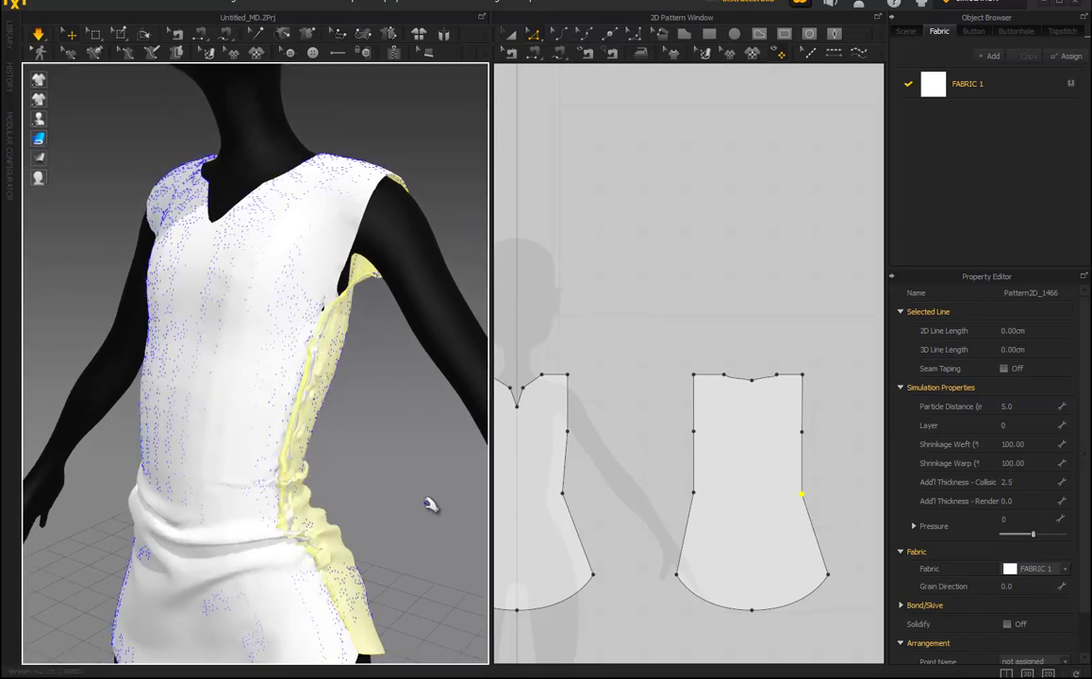
{"action": "right_click_drag", "start_coordinate": [409, 512], "coordinate": [558, 519]}
{"action": "right_click_drag", "start_coordinate": [370, 538], "coordinate": [205, 436]}
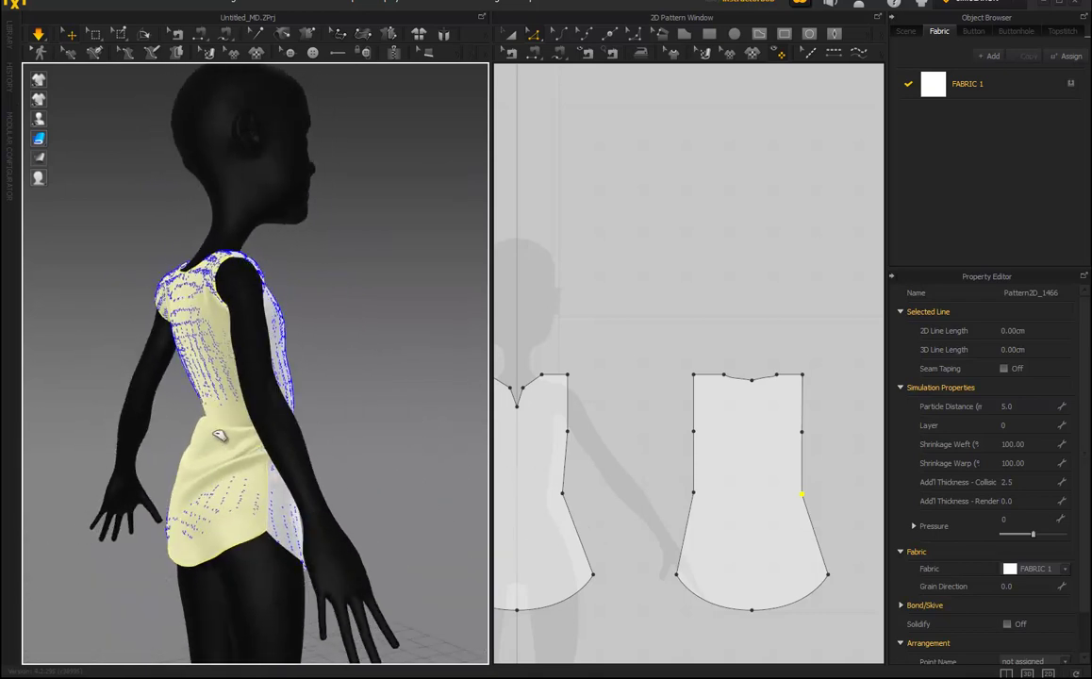
{"action": "left_click", "coordinate": [220, 435]}
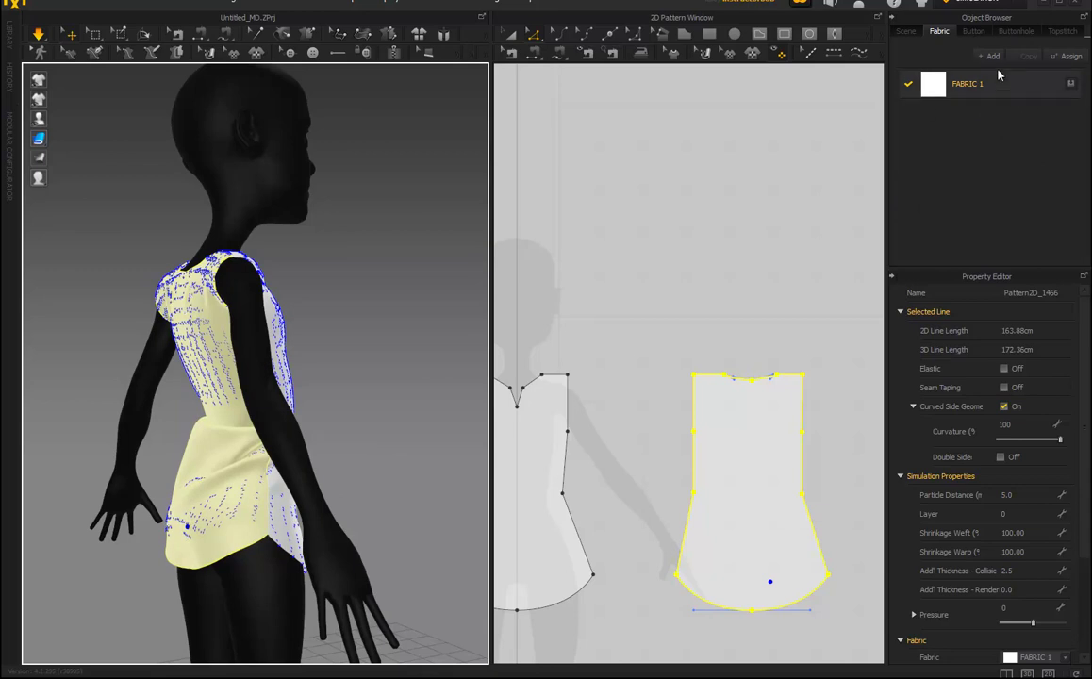
Step: Tug the front fabric near the shoulder during simulation and check the drape, armholes and side seams from several angles
{"action": "right_click_drag", "start_coordinate": [290, 368], "coordinate": [257, 368]}
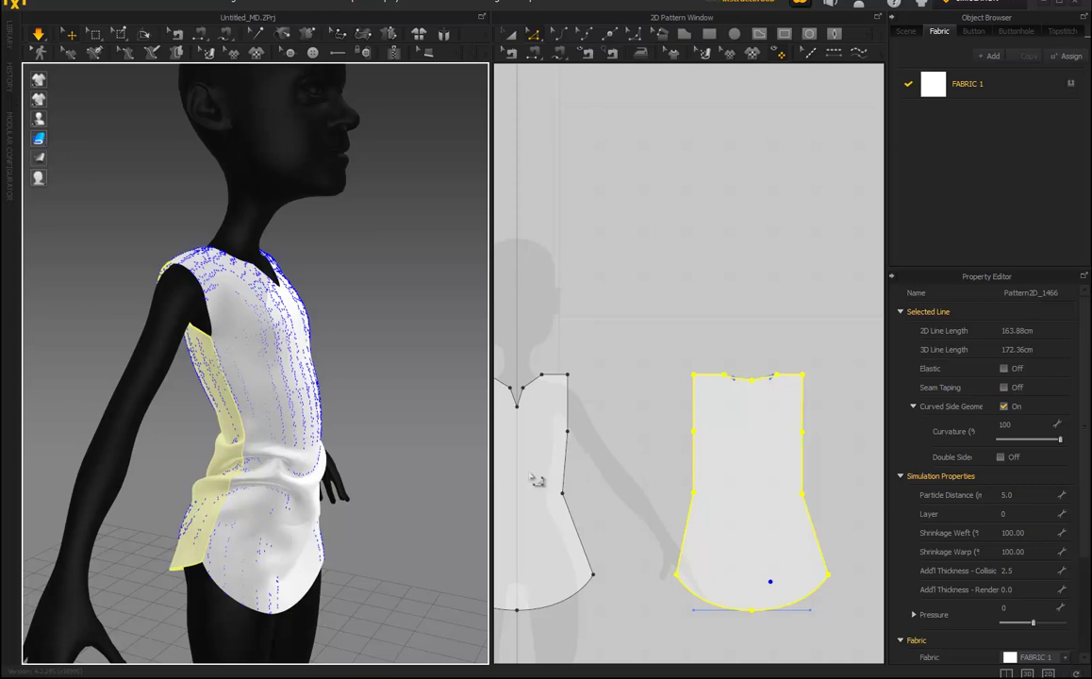
{"action": "mouse_move", "coordinate": [298, 406]}
{"action": "right_mouse_down"}
{"action": "mouse_move", "coordinate": [317, 410]}
{"action": "mouse_move", "coordinate": [234, 414]}
{"action": "mouse_move", "coordinate": [299, 425]}
{"action": "right_mouse_up"}
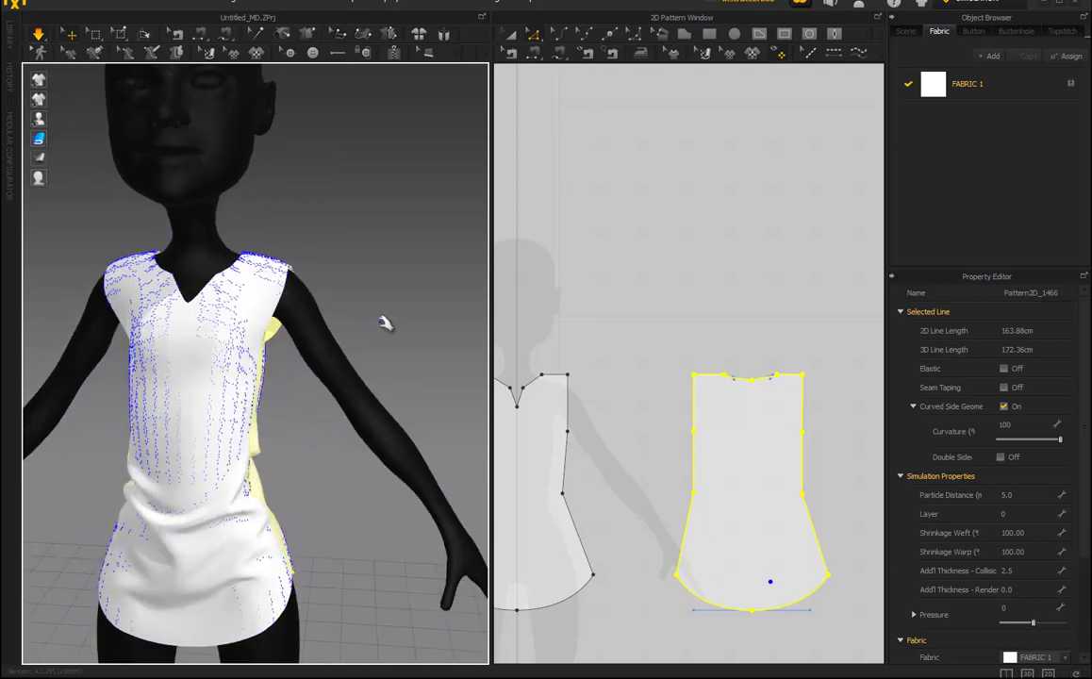
{"action": "middle_click_drag", "start_coordinate": [390, 312], "coordinate": [400, 378]}
{"action": "left_click_drag", "start_coordinate": [324, 335], "coordinate": [279, 300]}
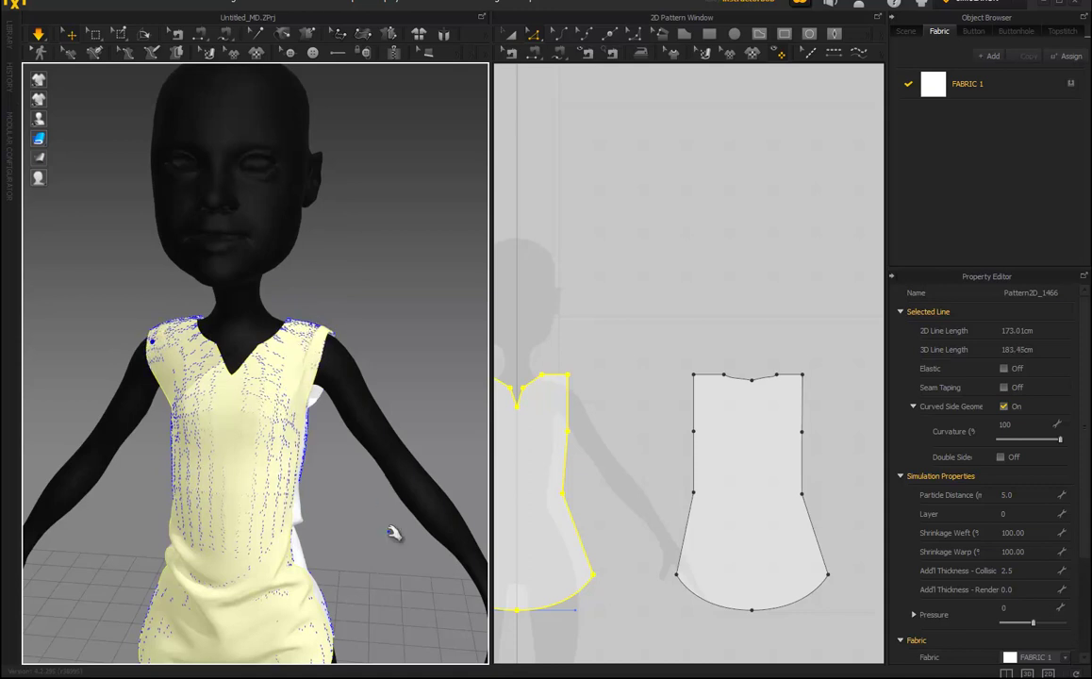
{"action": "mouse_move", "coordinate": [361, 498]}
{"action": "right_mouse_down"}
{"action": "mouse_move", "coordinate": [358, 541]}
{"action": "mouse_move", "coordinate": [347, 513]}
{"action": "right_mouse_up"}
{"action": "middle_click_drag", "start_coordinate": [348, 514], "coordinate": [352, 460]}
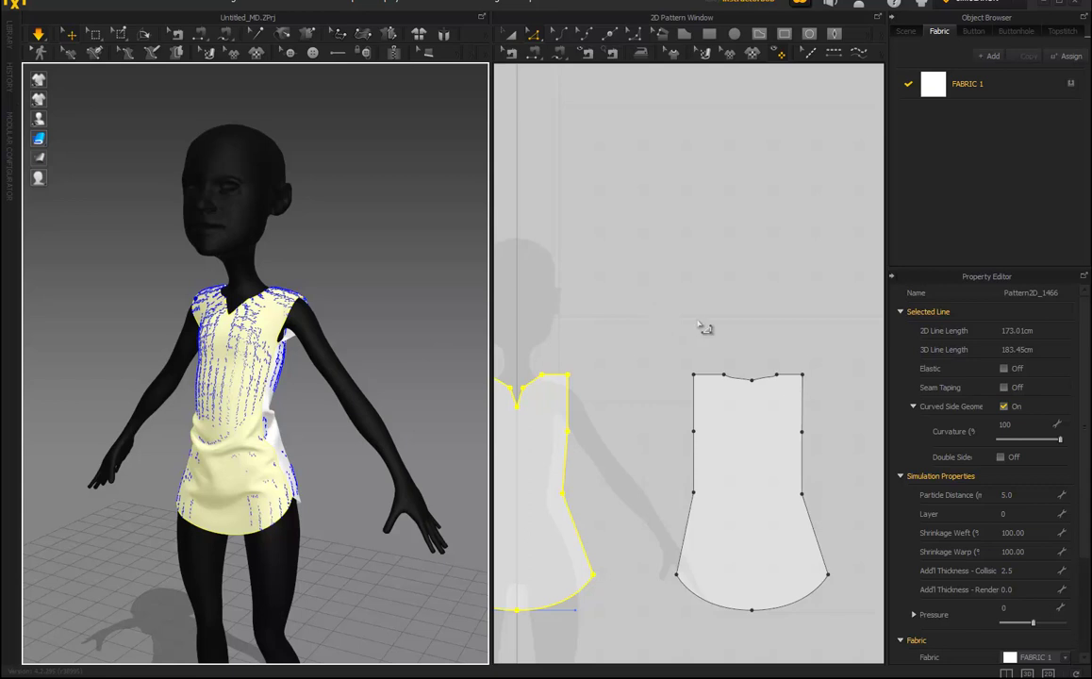
{"action": "right_click_drag", "start_coordinate": [435, 344], "coordinate": [338, 318]}
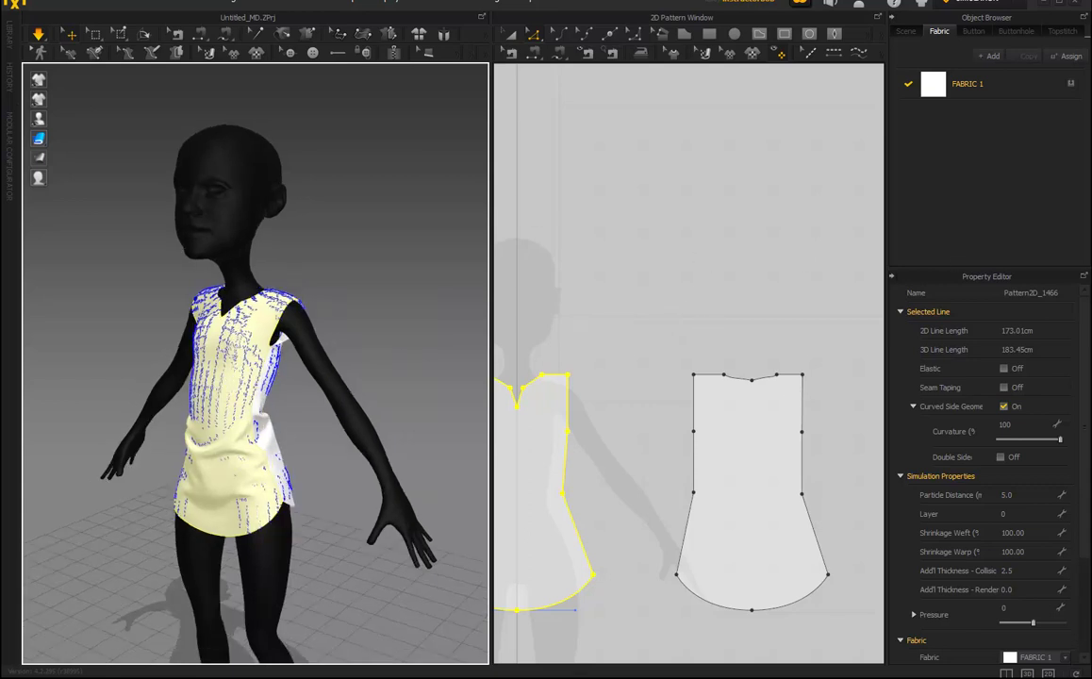